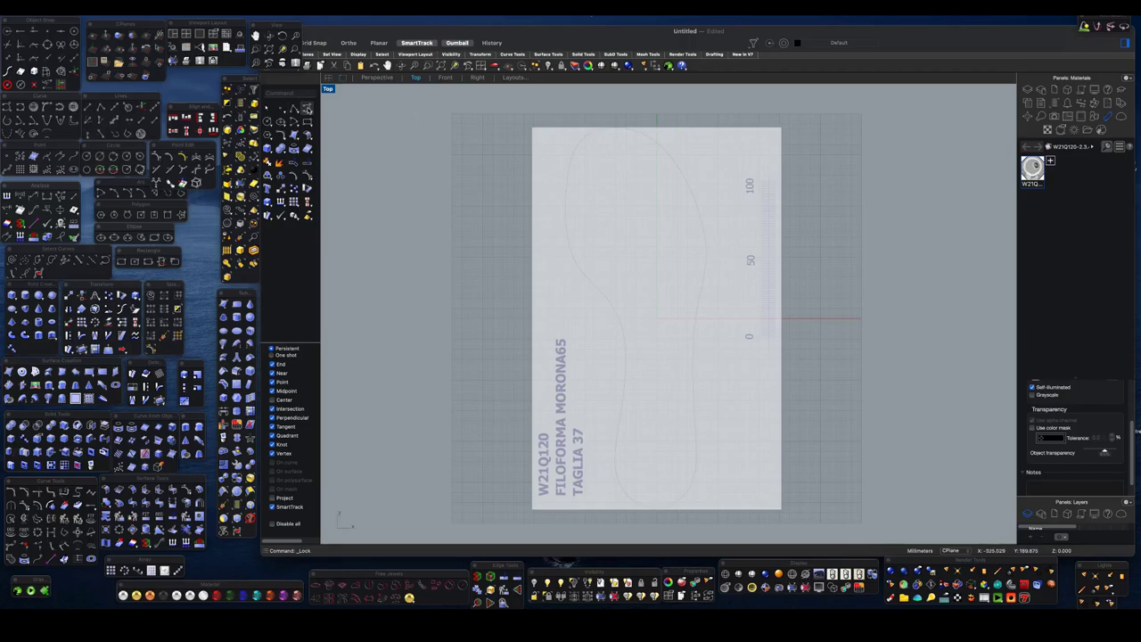
- Trace a closed curve around the size 37 insole outline on the reference image
scroll(632, 318, up, 5)
click(611, 263)
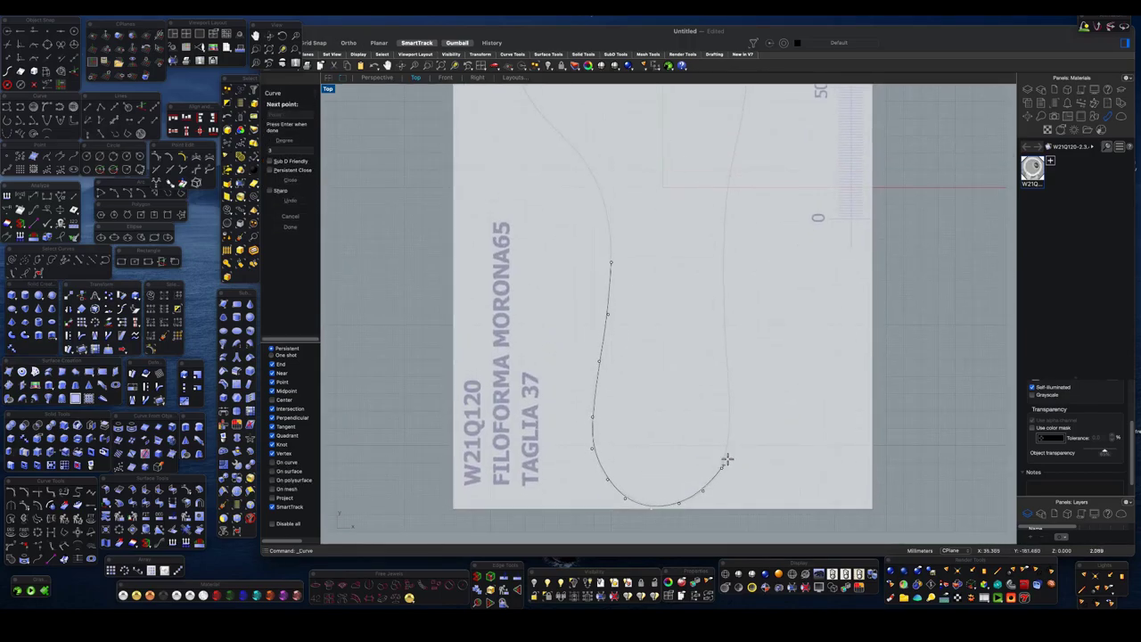
scroll(726, 322, up, 5)
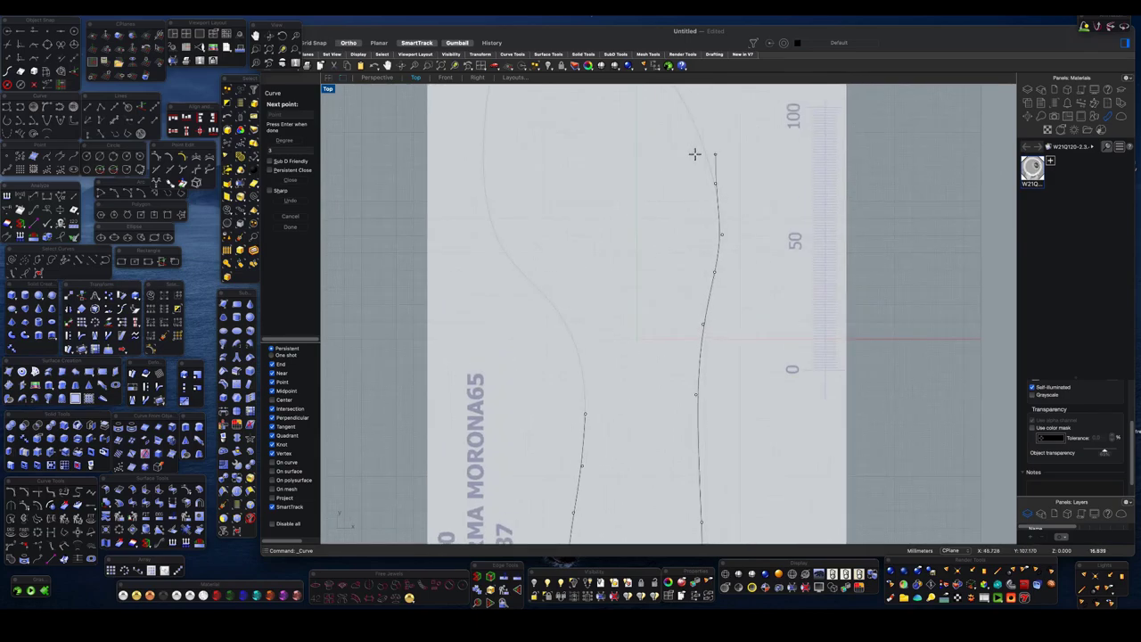
scroll(694, 154, up, 5)
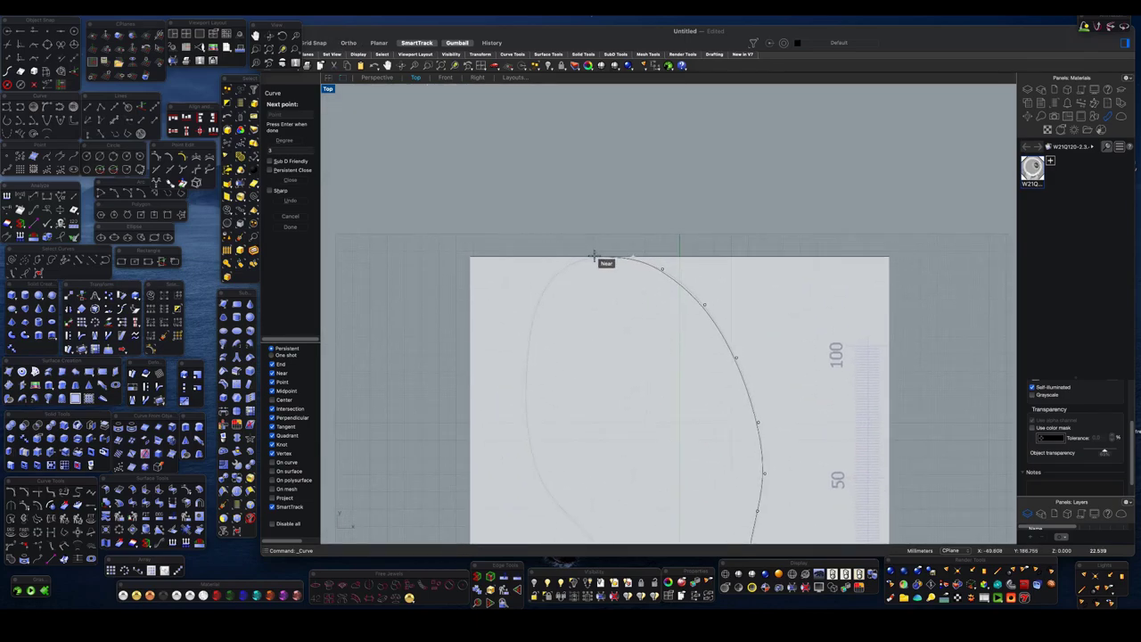
right_drag(517, 395, 549, 263)
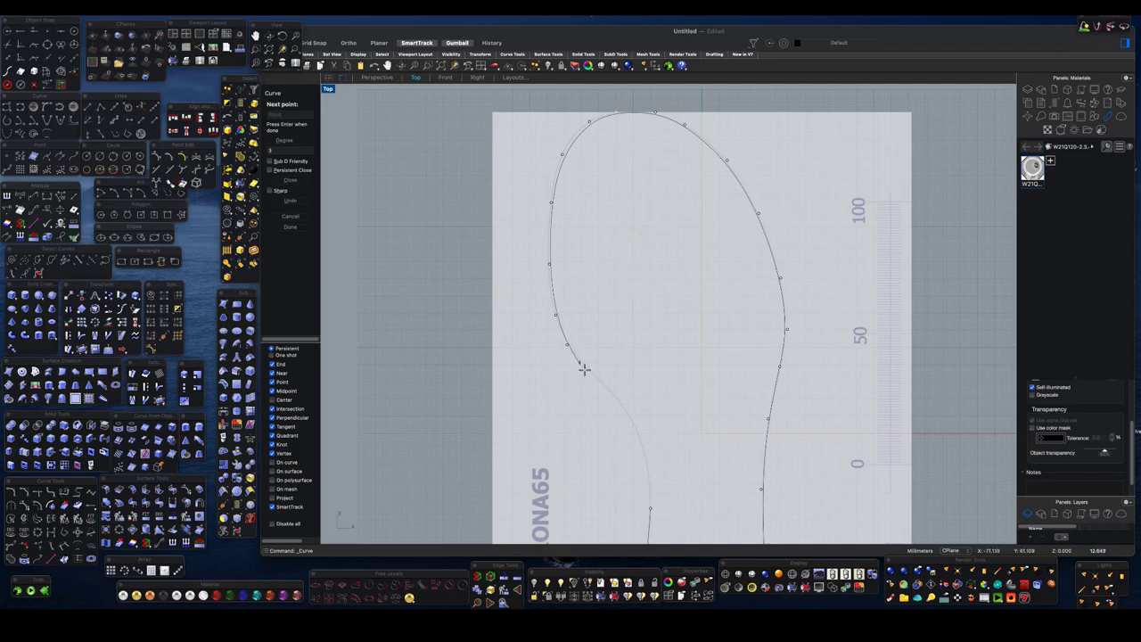
right_drag(656, 446, 626, 354)
key(Return)
scroll(576, 225, down, 5)
click(290, 183)
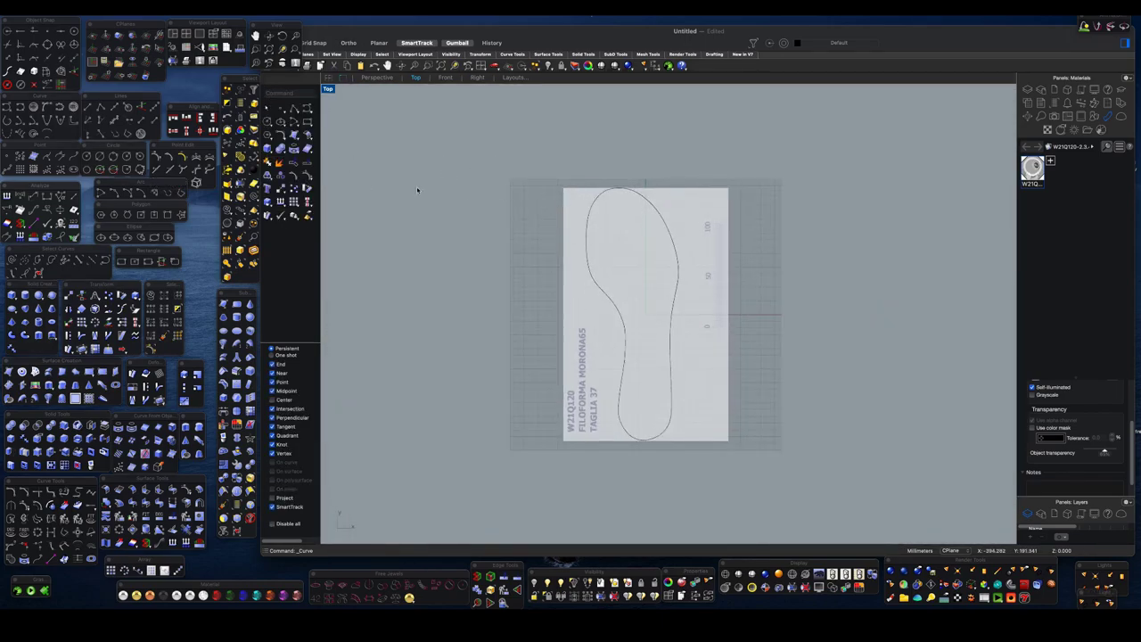
- Turn on the sole curve's control points with F10 and select one near the toe
scroll(601, 204, up, 3)
scroll(540, 250, up, 3)
scroll(529, 211, up, 2)
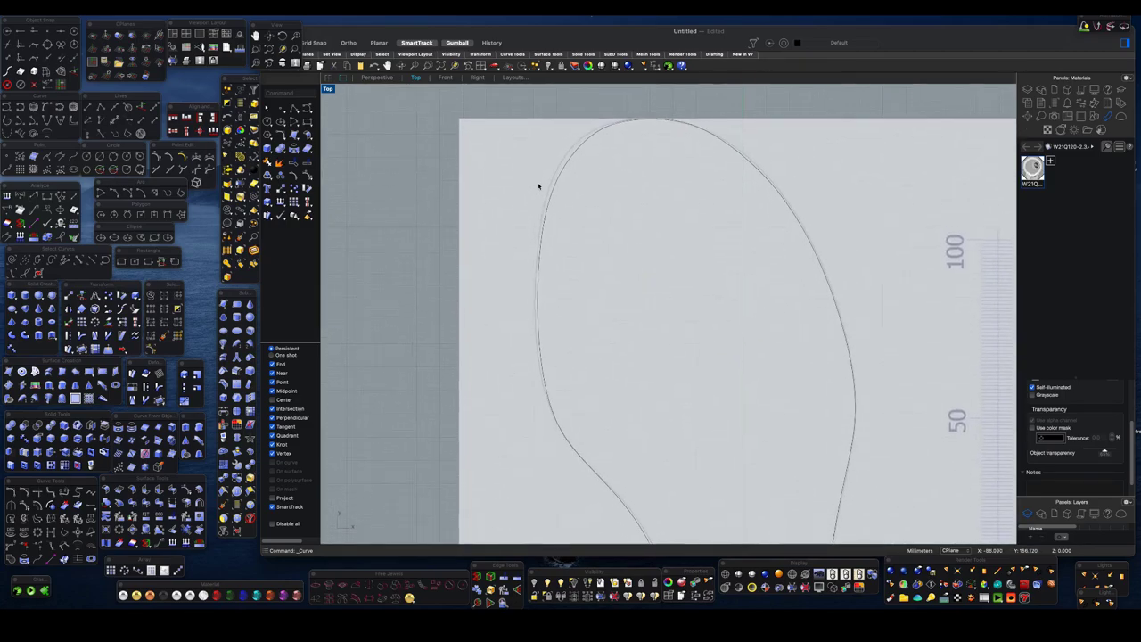
key(F10)
click(573, 229)
- Adjust control points around the toe tip and left side so the curve hugs the outline
scroll(593, 218, up, 2)
click(612, 194)
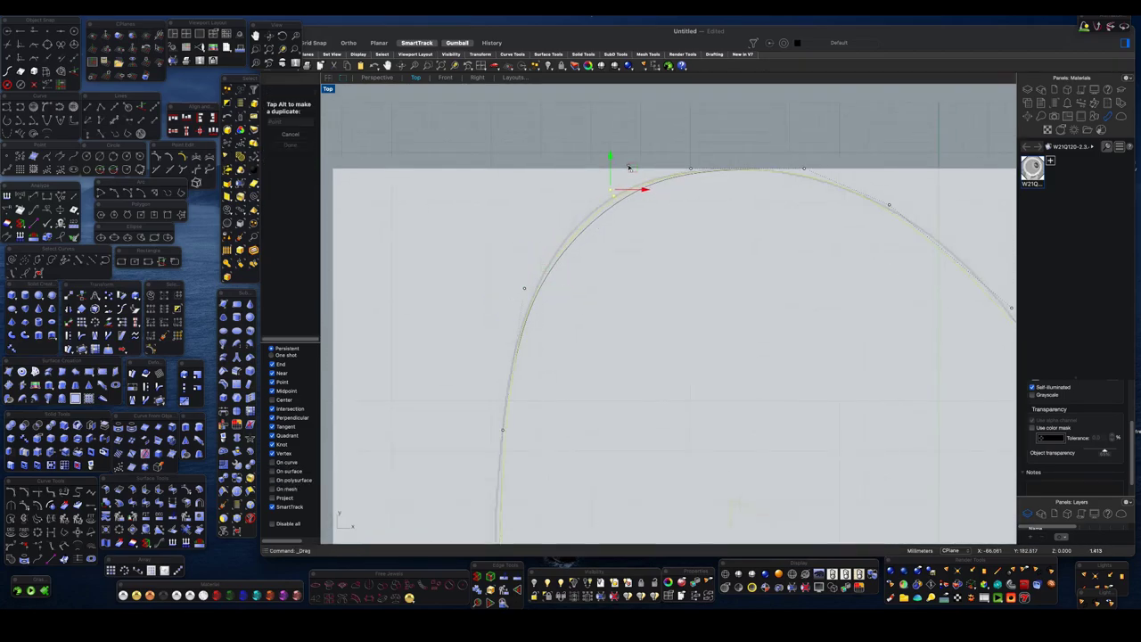
click(774, 168)
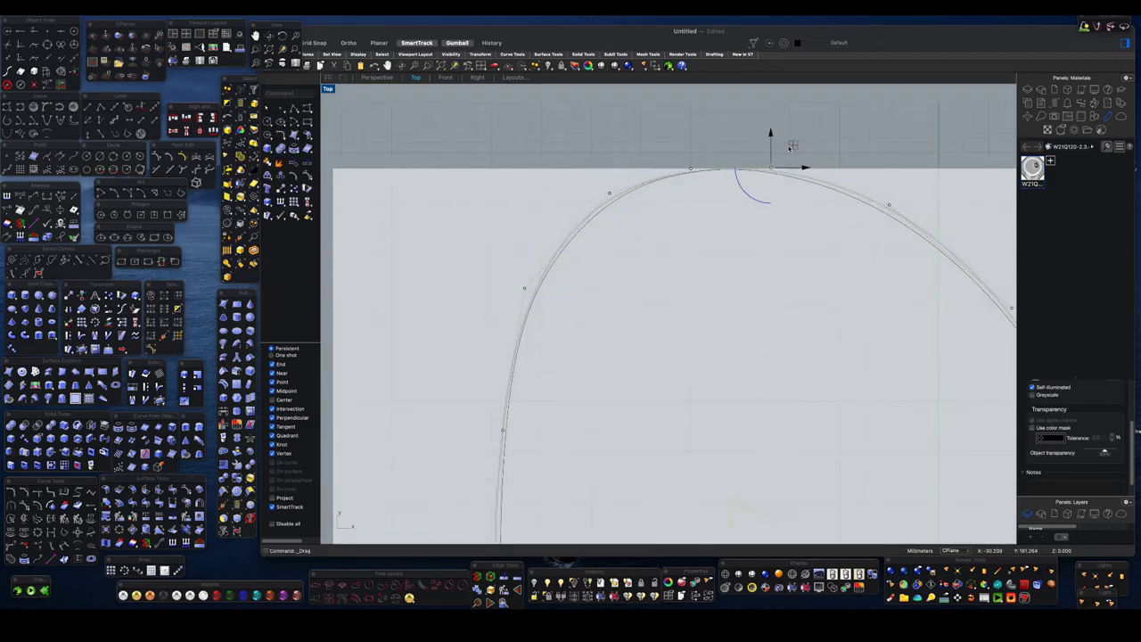
scroll(795, 148, down, 2)
click(827, 287)
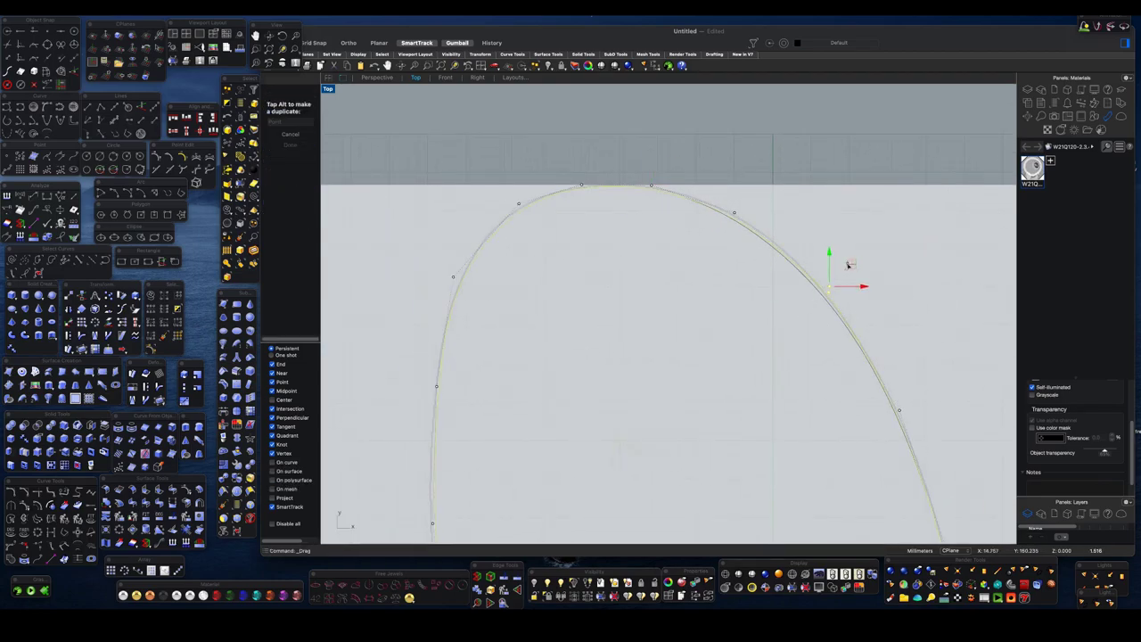
click(734, 212)
scroll(529, 272, down, 5)
click(566, 257)
scroll(585, 267, up, 2)
scroll(589, 316, down, 5)
scroll(606, 407, down, 3)
scroll(672, 338, up, 3)
scroll(562, 257, up, 1)
- Hide the insole reference template and bring up Rebuild for the sole curve
key(ctrl+h)
scroll(606, 285, down, 3)
scroll(673, 297, up, 2)
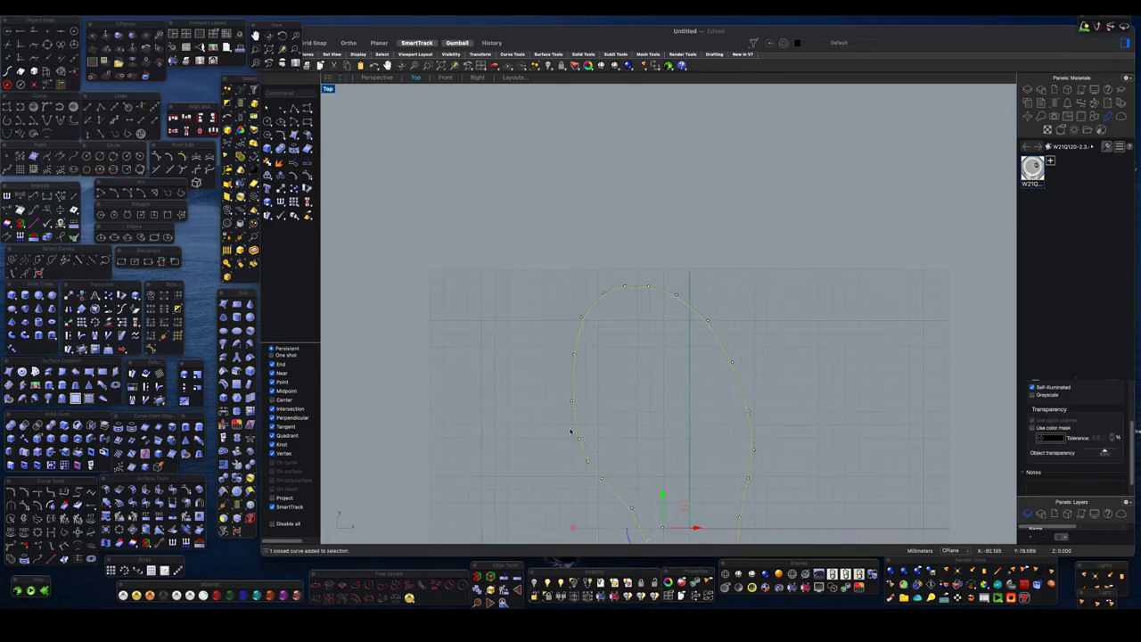
click(64, 518)
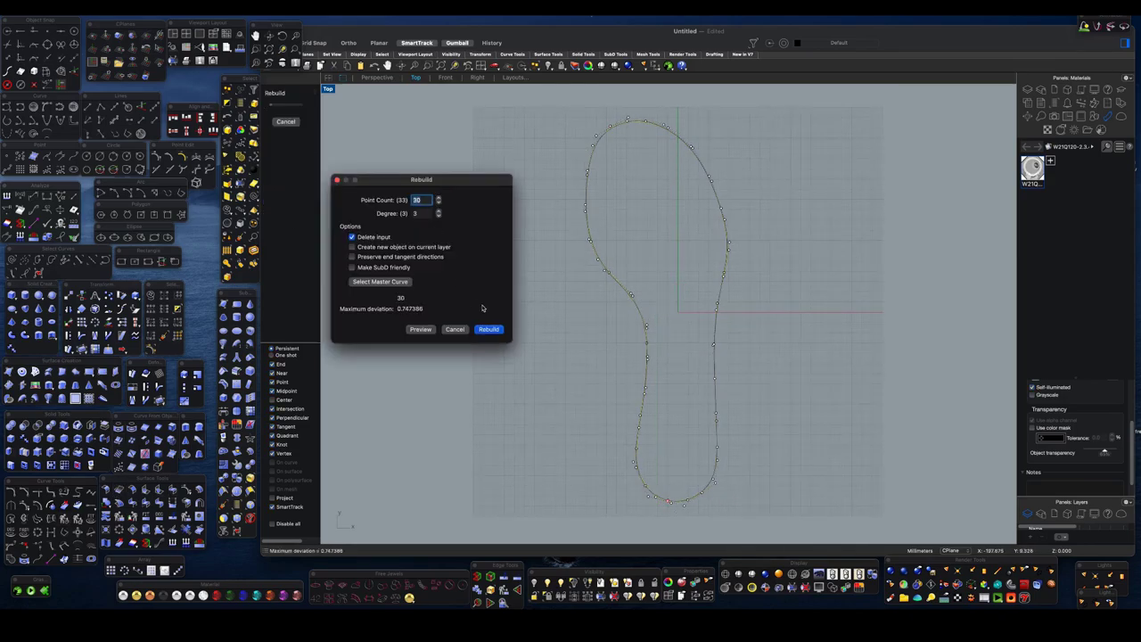
- Rebuild the sole curve with 30 points at degree 3
scroll(616, 411, up, 3)
scroll(603, 230, up, 10)
scroll(598, 345, up, 3)
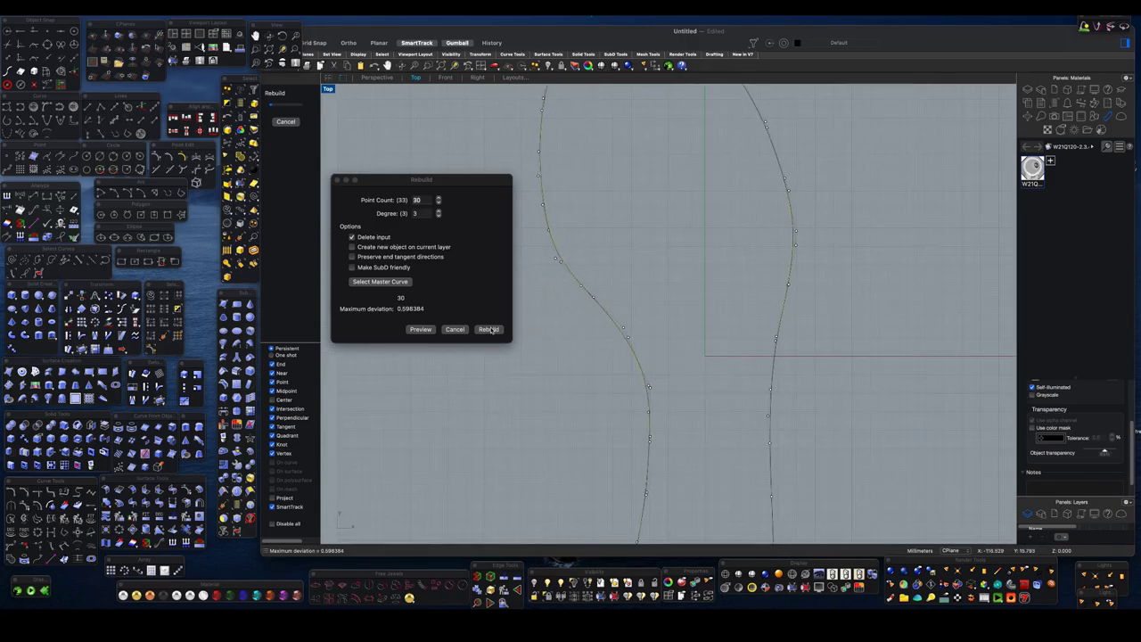
key(Return)
- Rotate the rebuilt sole curve 90° so it lies horizontally
scroll(624, 425, up, 3)
scroll(627, 440, down, 3)
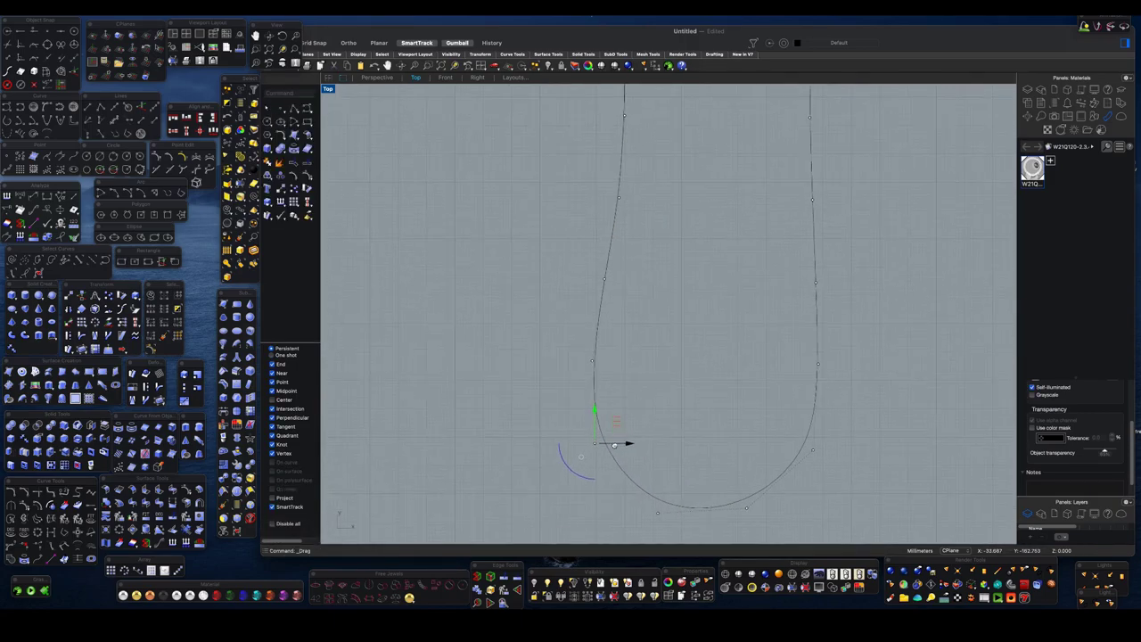
scroll(585, 502, down, 5)
click(592, 257)
drag(606, 380, 664, 392)
- Shift the sole curve slightly up and to the right
click(68, 321)
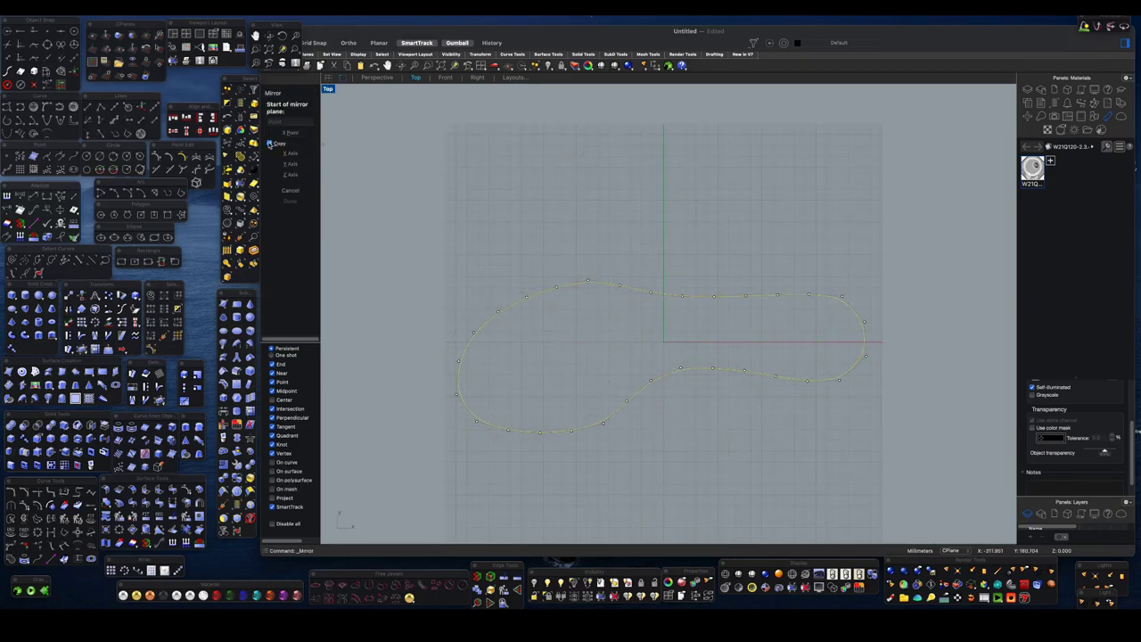
click(738, 331)
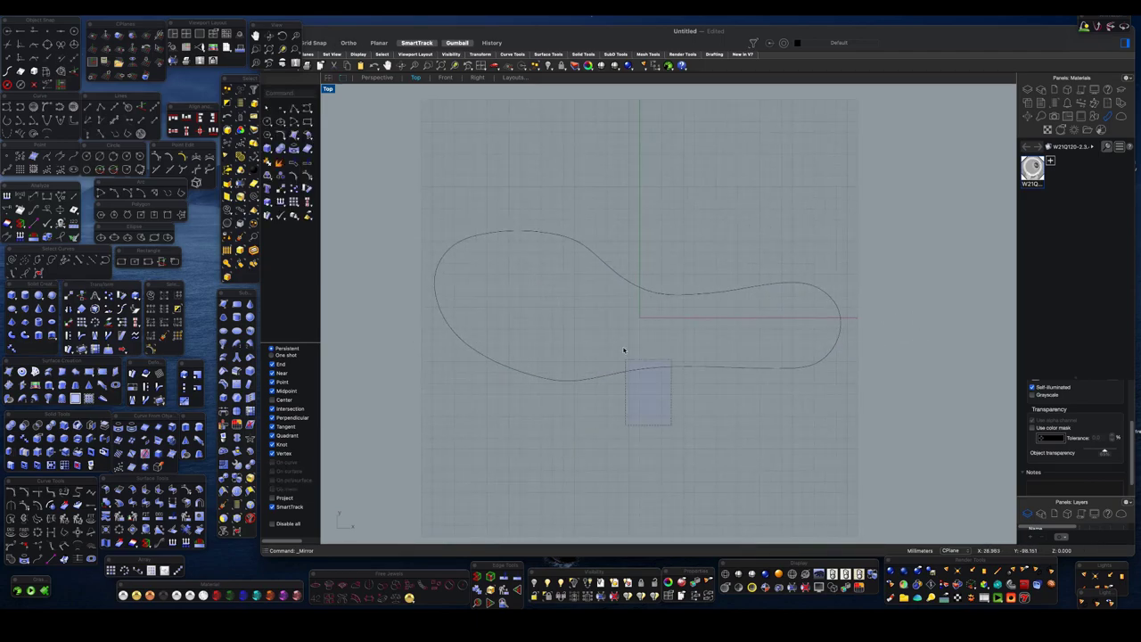
drag(623, 373, 628, 367)
key(Escape)
- Draw a trial curve in the Front view, then delete it
click(316, 108)
click(444, 77)
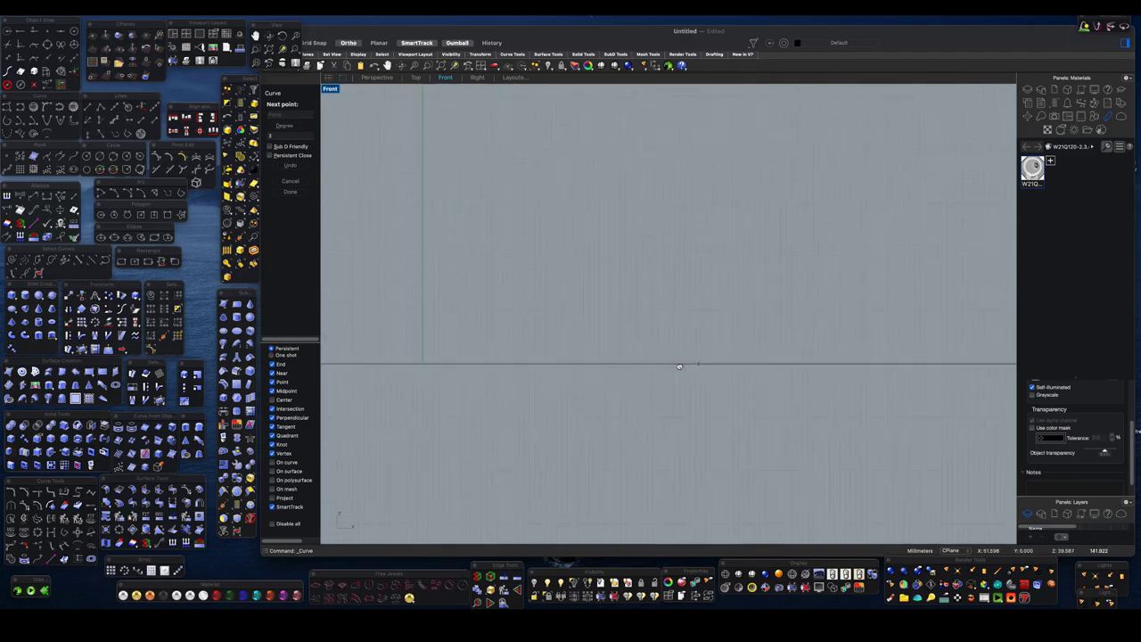
click(909, 358)
key(Return)
click(385, 79)
click(444, 78)
key(Delete)
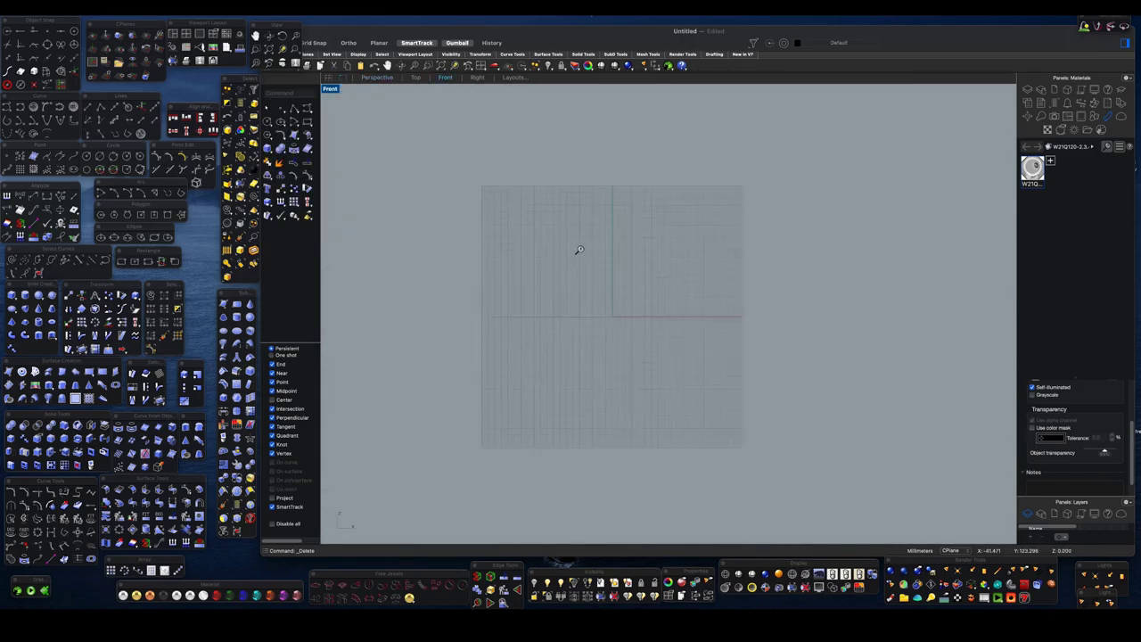
- Draw the arch side-profile curve in the Front view
click(310, 115)
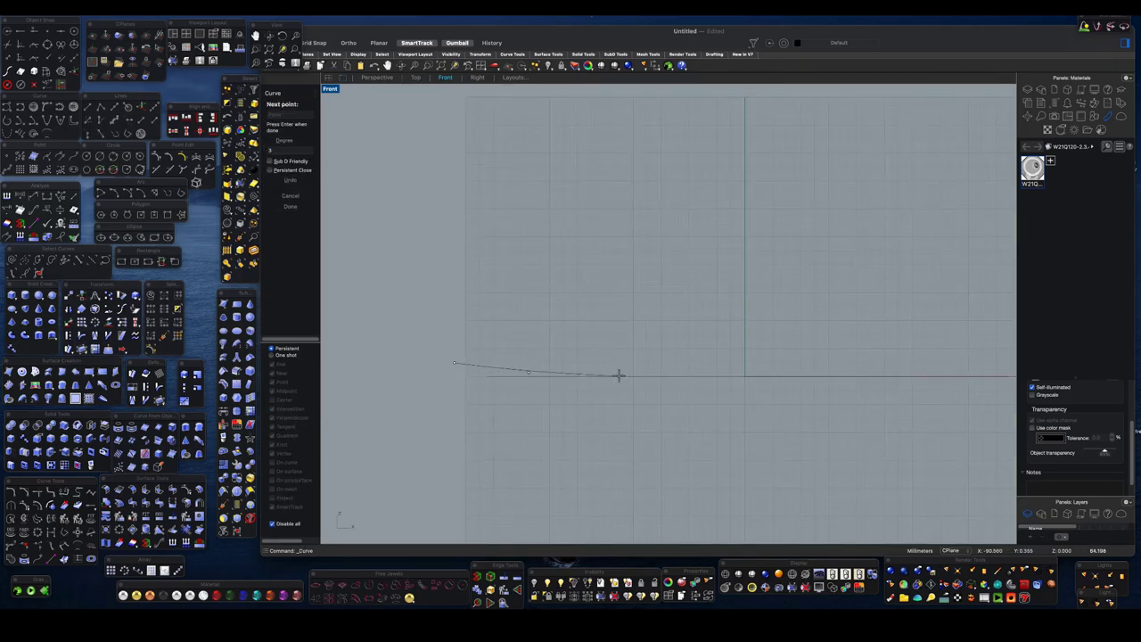
shift+right_drag(894, 164, 757, 250)
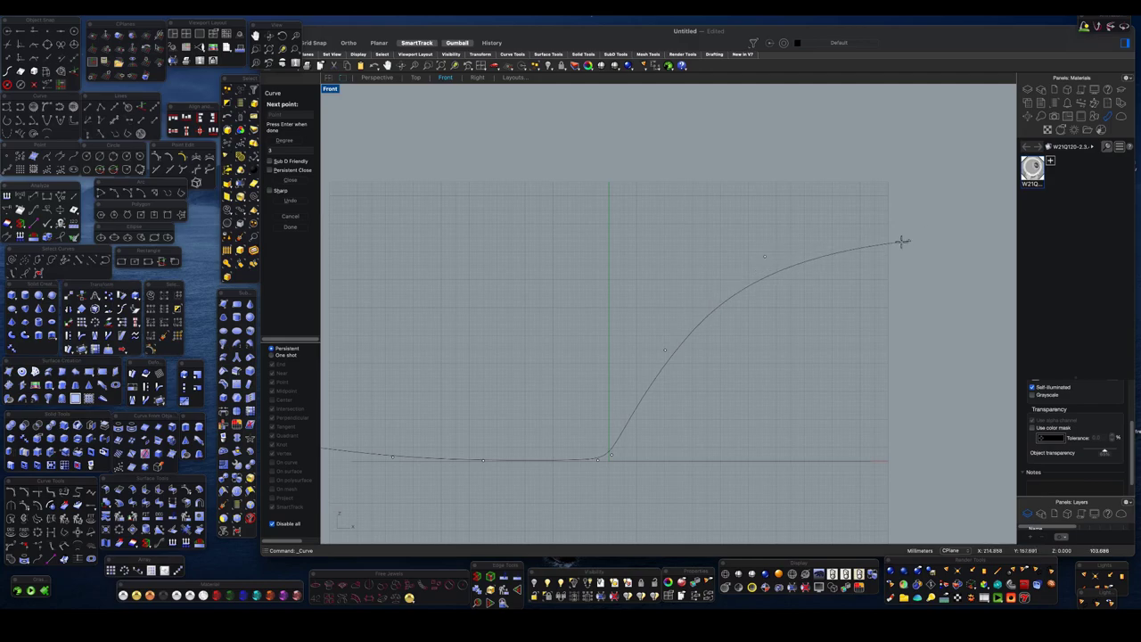
key(Return)
scroll(637, 377, down, 3)
scroll(678, 351, up, 3)
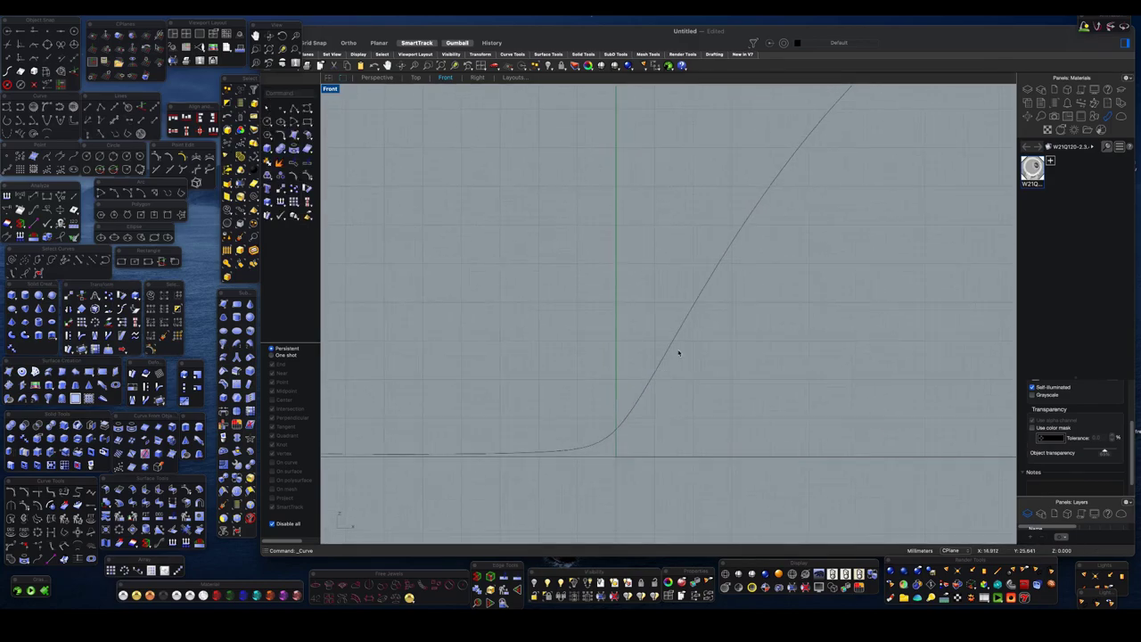
mouse_move(588, 271)
right_down()
mouse_move(509, 300)
mouse_move(606, 290)
mouse_move(624, 321)
right_up()
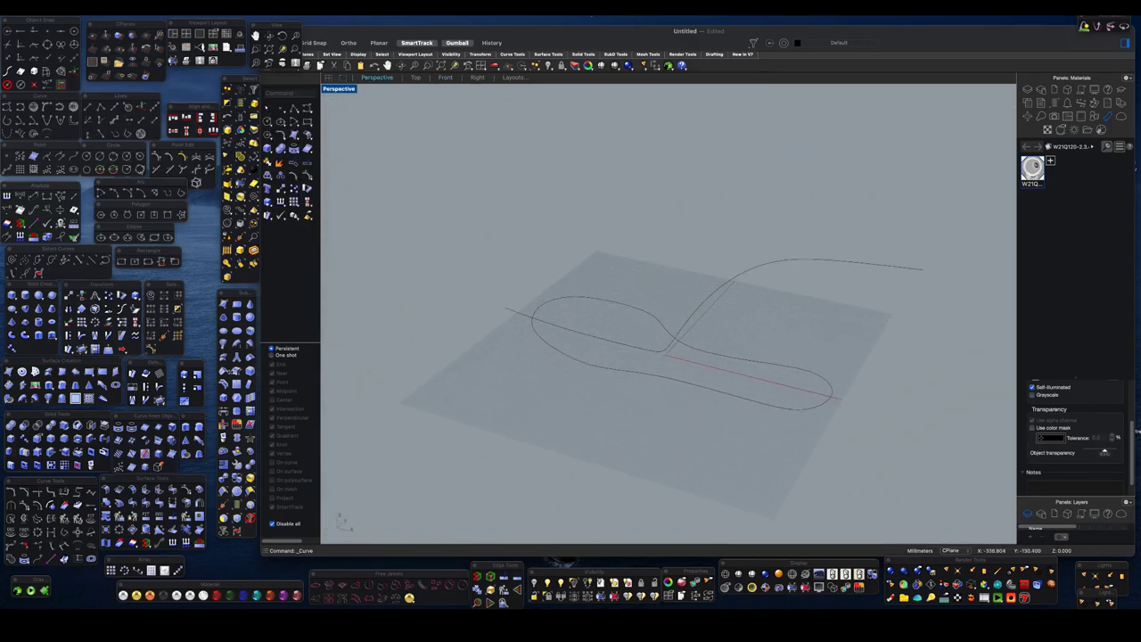
- Try Crv2View, undo it, and delete an unwanted curve in the Front view
text(crv2view)
key(Return)
key(super+z)
mouse_move(744, 271)
right_down()
mouse_move(769, 298)
mouse_move(722, 287)
mouse_move(491, 169)
mouse_move(649, 297)
right_up()
key(ctrl+F2)
click(641, 356)
key(Delete)
- Combine the sole outline and arch profile into one rising 3D curve
right_drag(689, 259, 616, 277)
scroll(616, 277, up, 2)
key(ctrl+F4)
mouse_move(517, 326)
right_down()
mouse_move(681, 304)
mouse_move(686, 316)
right_up()
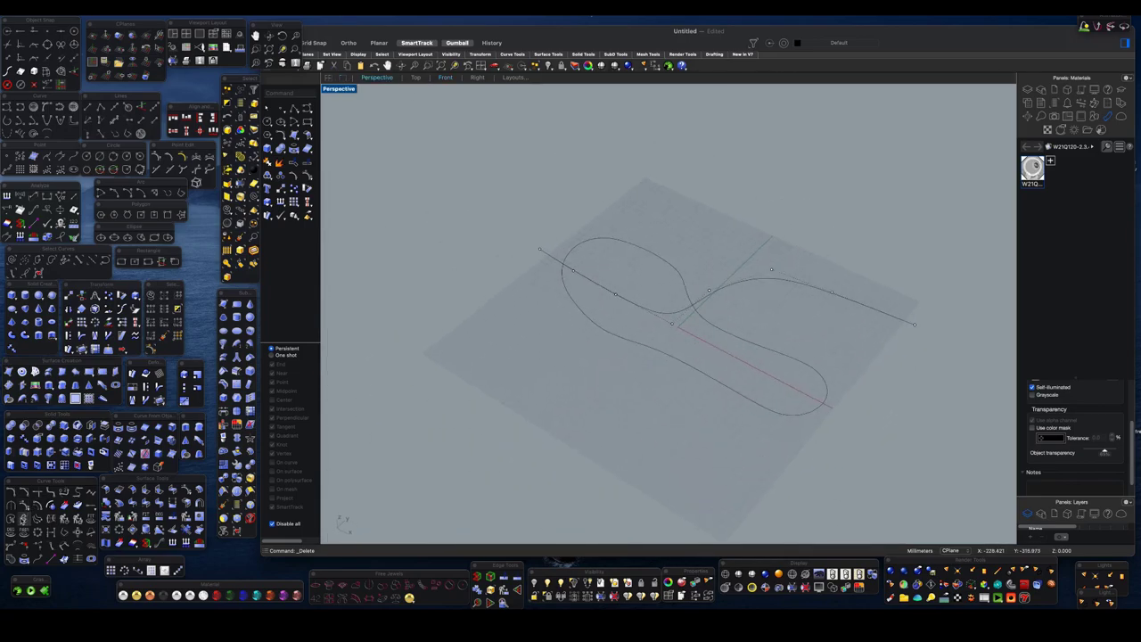
key(F5)
click(759, 281)
mouse_move(759, 281)
right_down()
mouse_move(731, 262)
mouse_move(741, 237)
mouse_move(621, 353)
mouse_move(703, 326)
mouse_move(629, 365)
mouse_move(644, 336)
mouse_move(608, 318)
mouse_move(497, 311)
mouse_move(565, 262)
mouse_move(525, 270)
mouse_move(677, 260)
right_up()
- Draw the back heel profile curve rising from the sole in the Front view
click(677, 260)
click(445, 78)
click(415, 78)
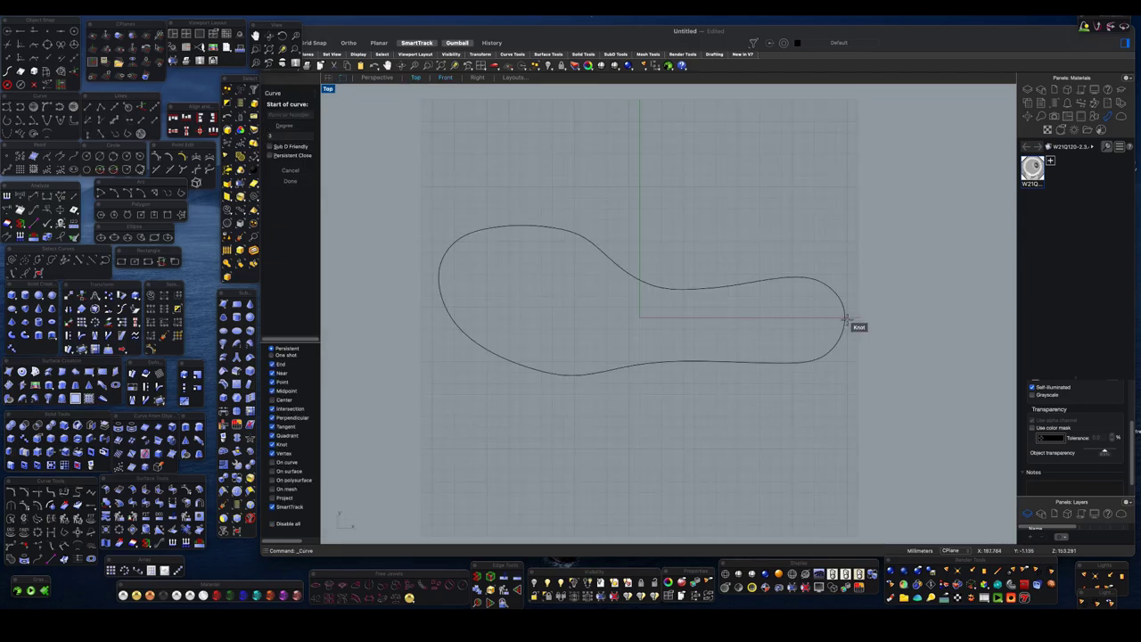
click(446, 78)
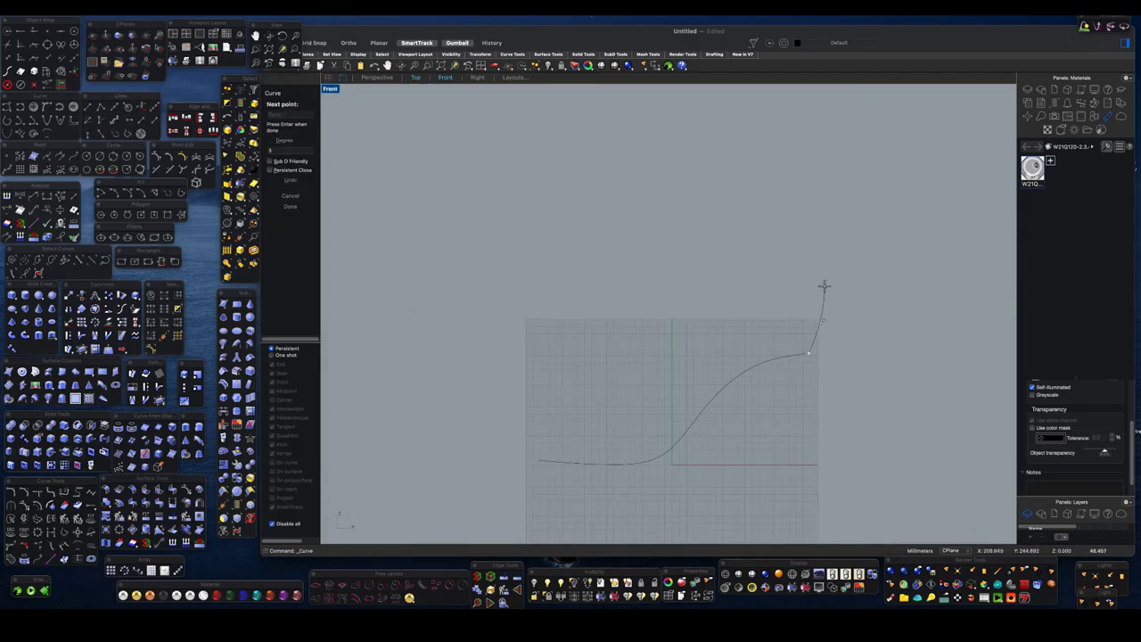
click(786, 169)
key(Return)
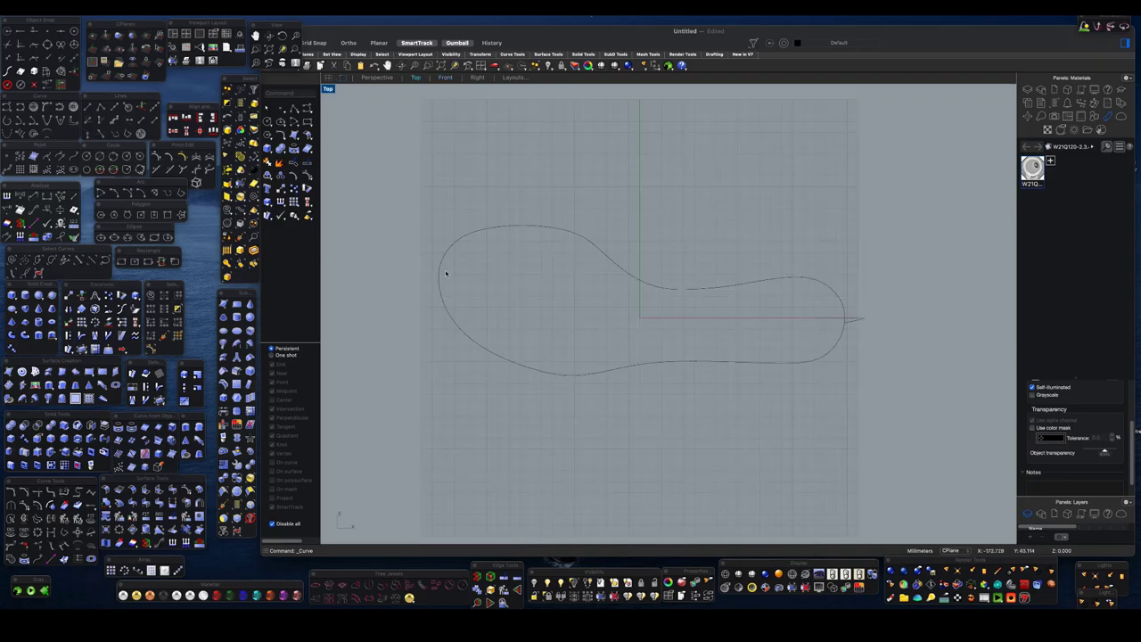
- Draw the front profile curve from the sole's toe end up to the arch height
click(415, 78)
click(445, 78)
scroll(535, 415, up, 2)
click(531, 401)
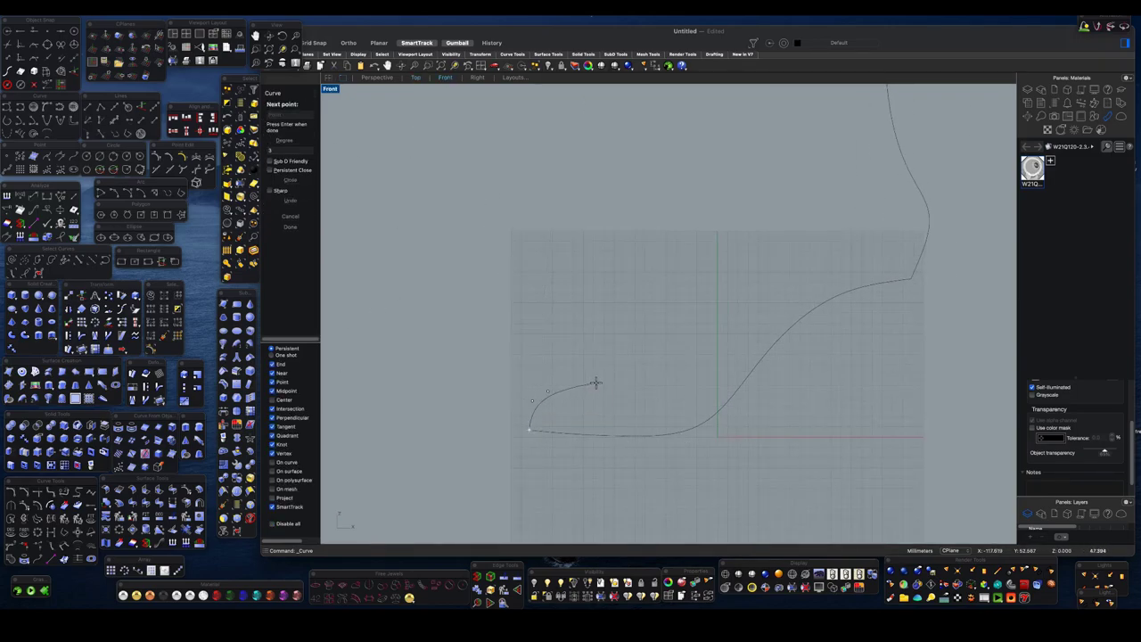
click(687, 211)
scroll(670, 258, up, 5)
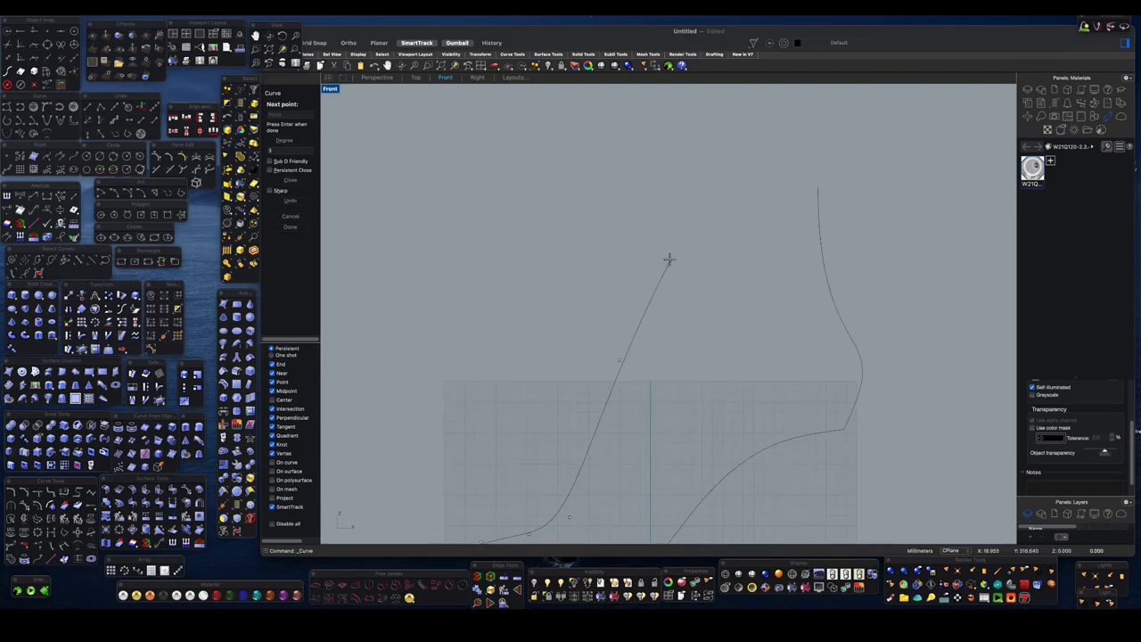
click(673, 188)
key(Return)
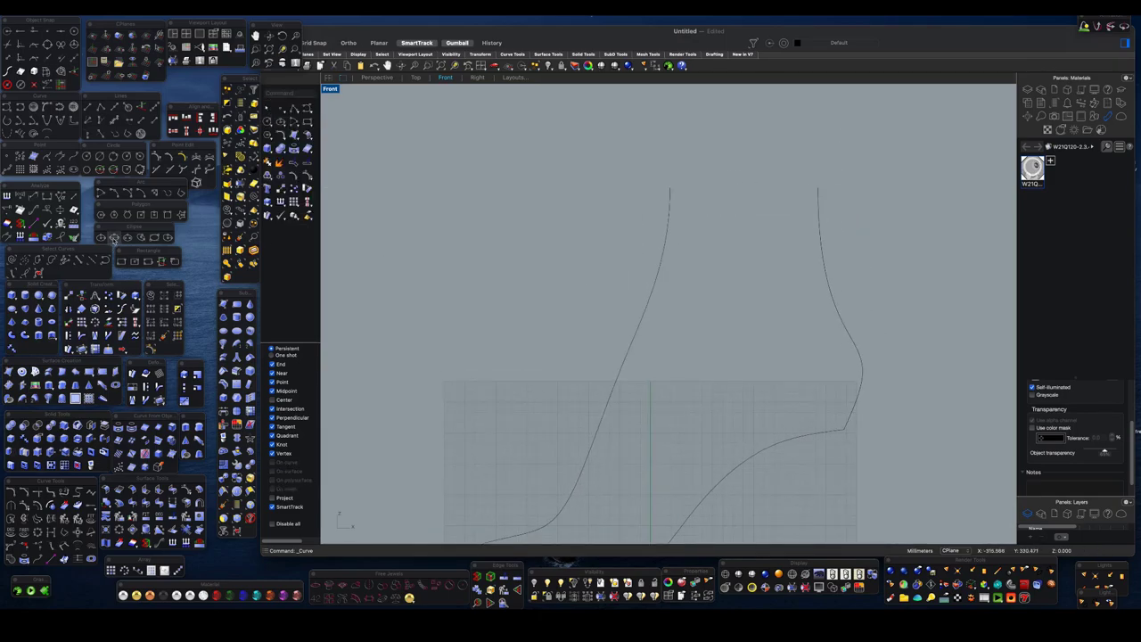
click(113, 237)
- Place an ellipse over the heel area and raise one of its points
click(415, 77)
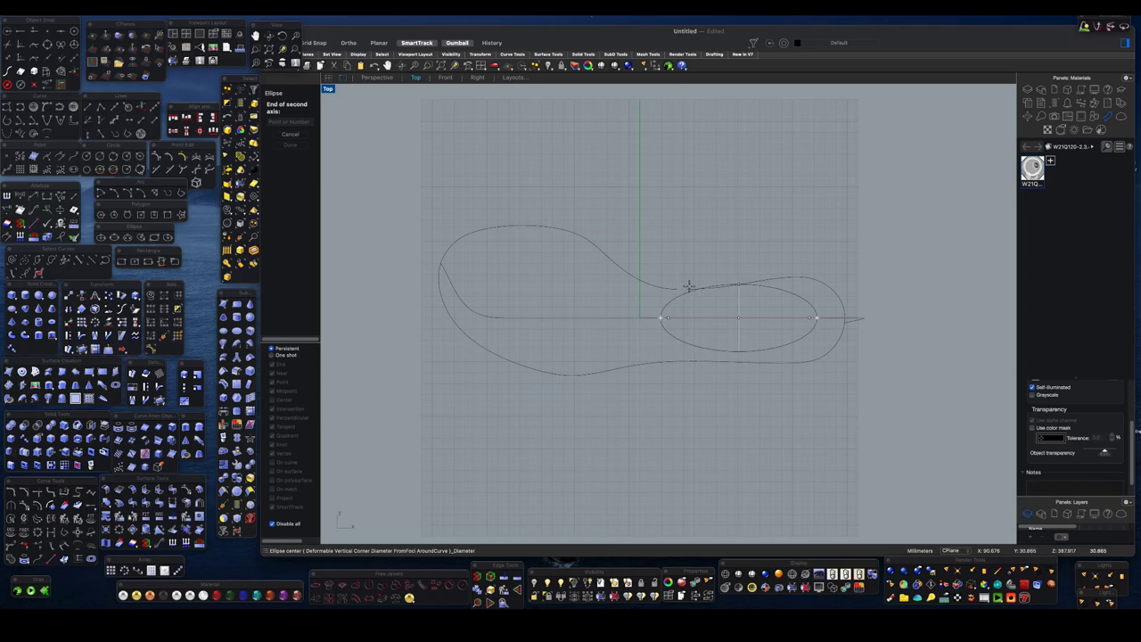
click(691, 287)
scroll(487, 318, up, 3)
click(526, 318)
drag(529, 303, 528, 264)
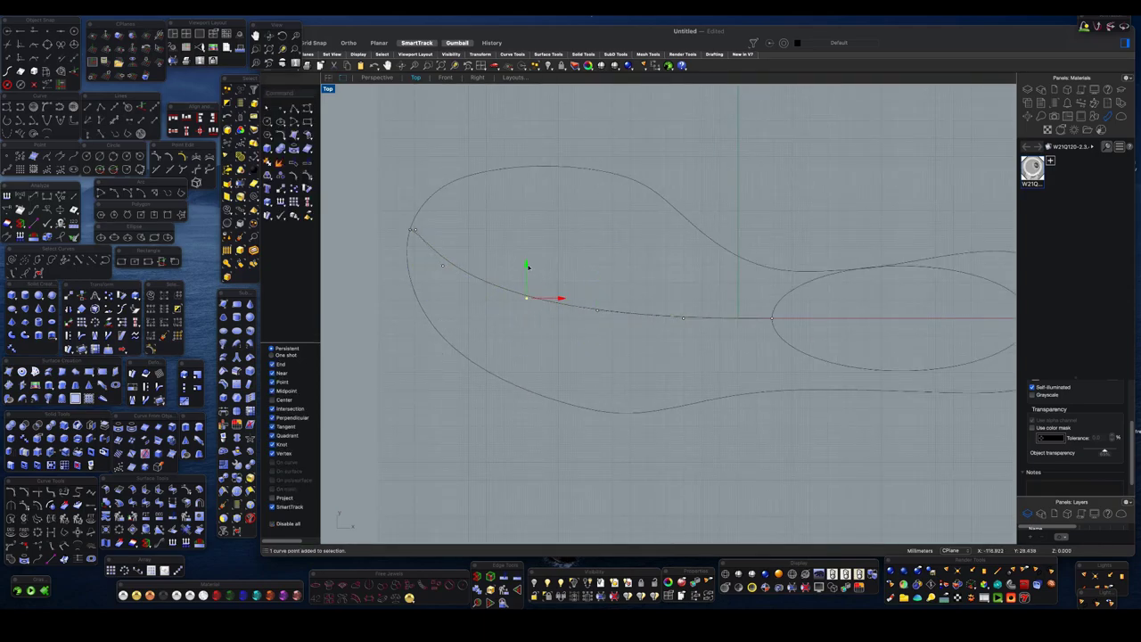
- Move control points on the open curve for a smoother toe-to-heel path
drag(444, 241, 685, 283)
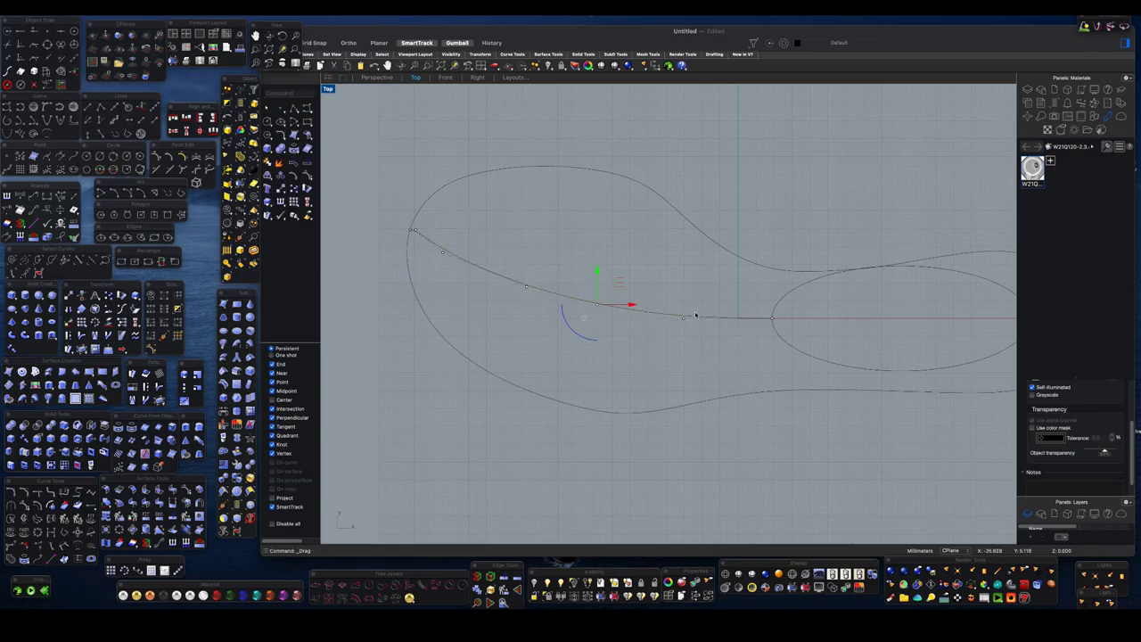
click(596, 303)
click(526, 285)
click(442, 252)
scroll(509, 306, right, 5)
scroll(809, 247, up, 5)
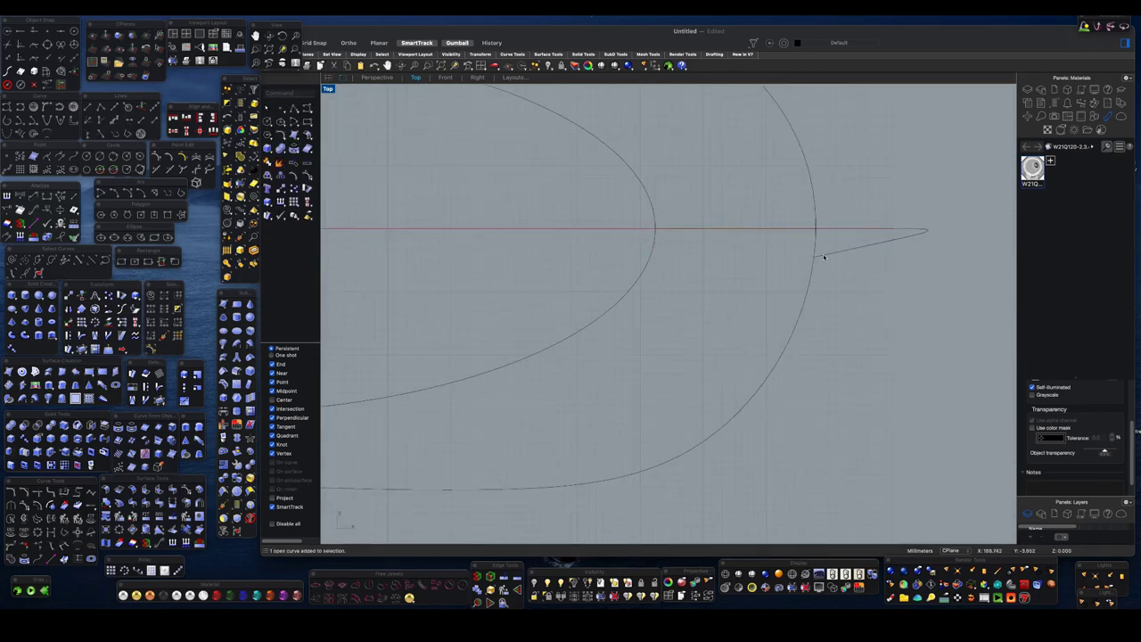
key(Escape)
scroll(796, 222, down, 2)
key(ctrl+Tab)
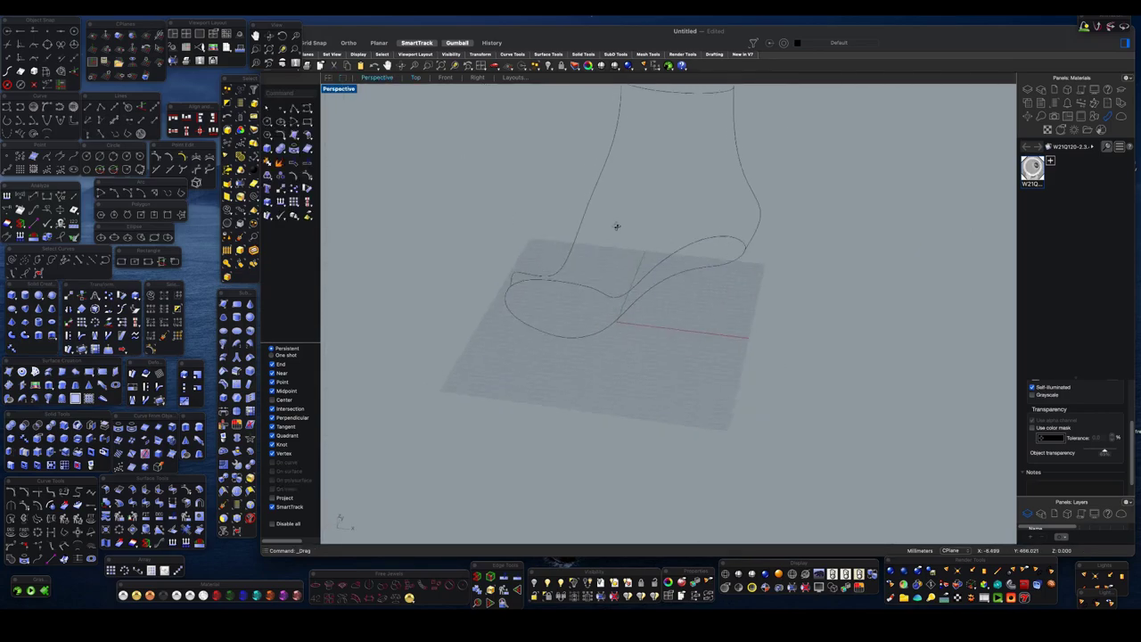
- Draw the first straight lines from the ankle ellipse down to the sole outline
mouse_move(721, 271)
right_down()
mouse_move(754, 285)
mouse_move(661, 284)
right_up()
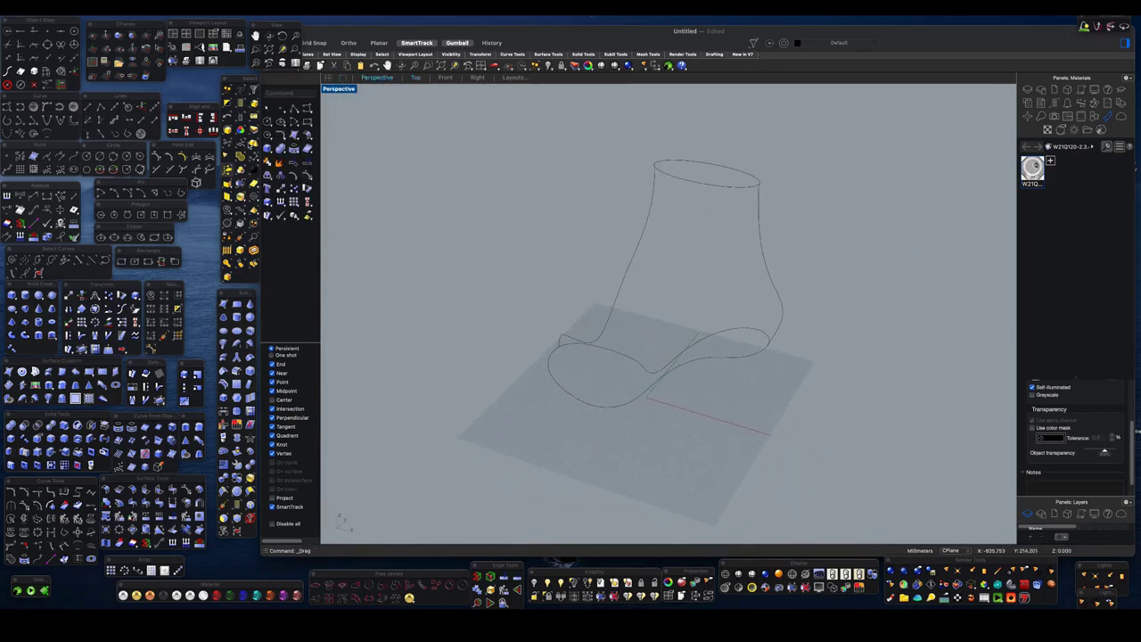
key(Return)
click(707, 346)
key(Return)
key(Return)
right_drag(720, 308, 636, 138)
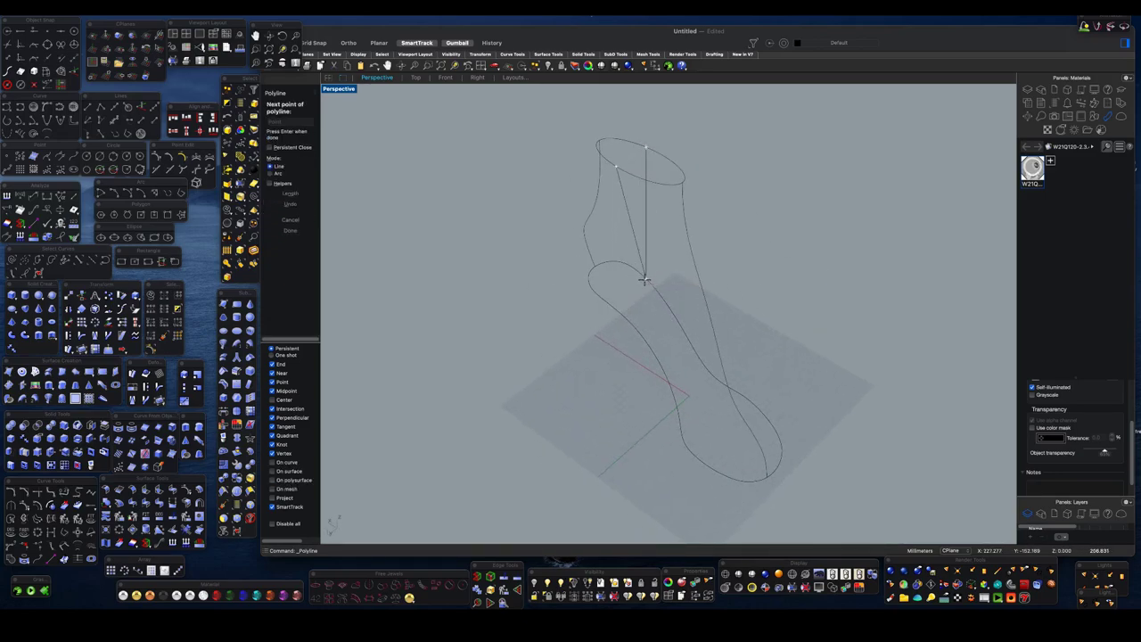
right_drag(608, 304, 632, 114)
key(Return)
key(Return)
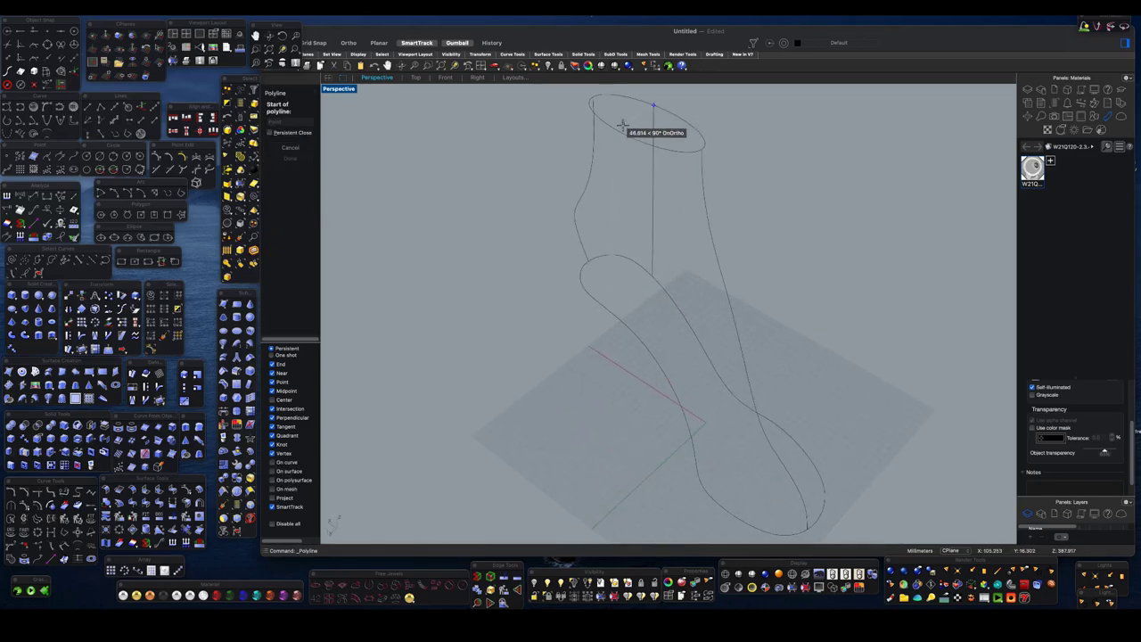
key(Return)
key(Return)
right_drag(601, 315, 627, 131)
click(553, 442)
key(Return)
key(Return)
- Draw the remaining connecting lines to the sole outline and set Rebuild to 9 points
right_drag(624, 374, 651, 173)
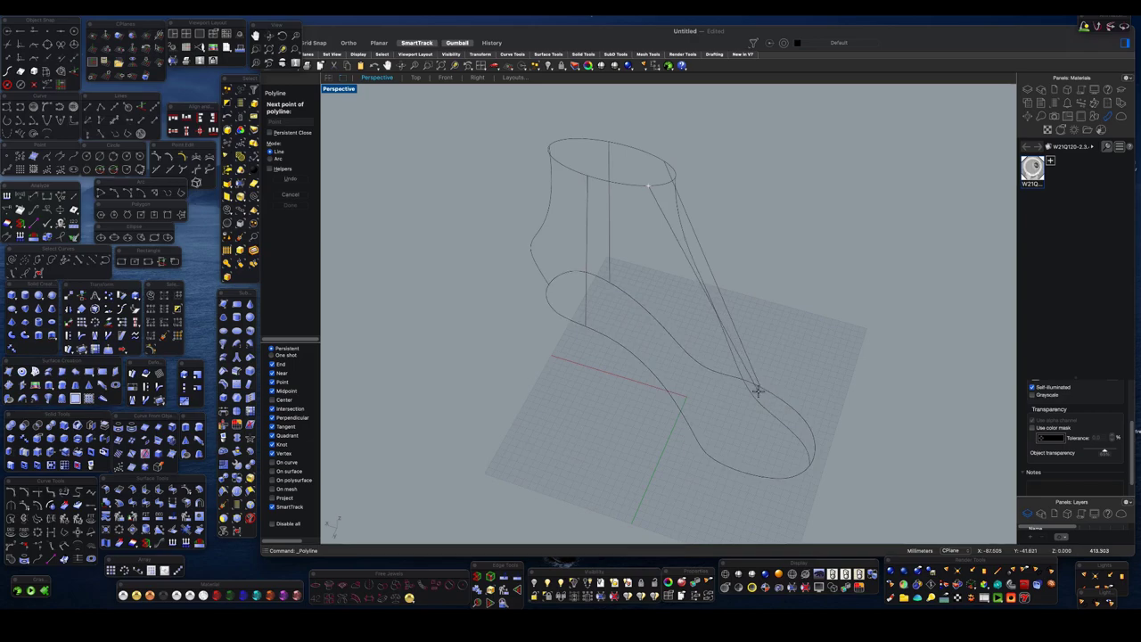
click(758, 391)
key(Return)
right_drag(720, 438, 680, 175)
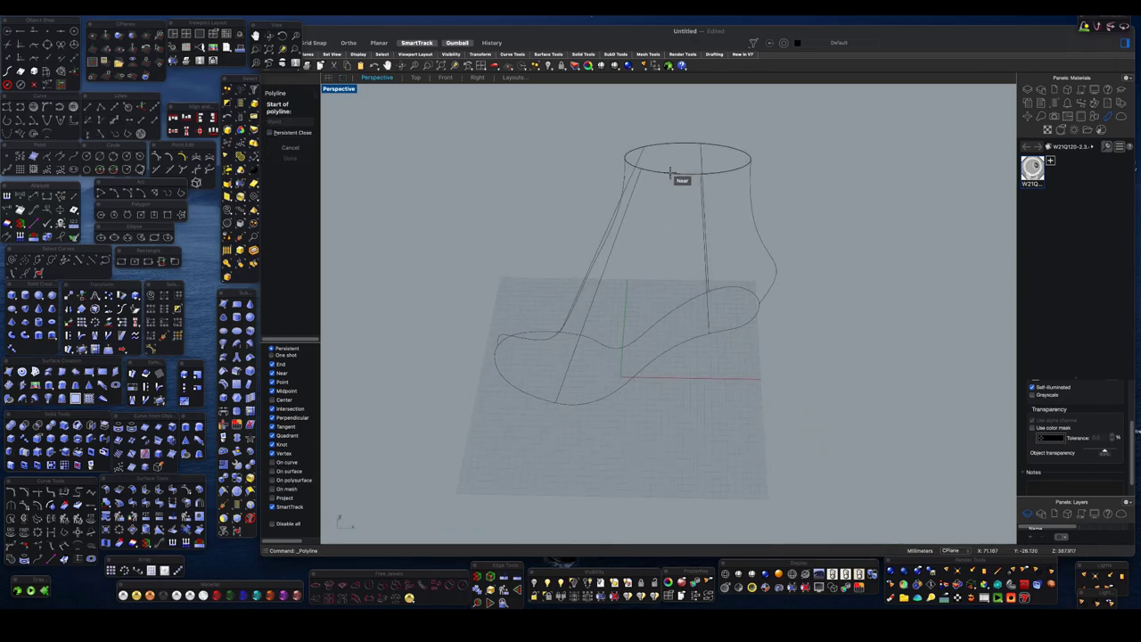
right_drag(661, 357, 722, 156)
key(Return)
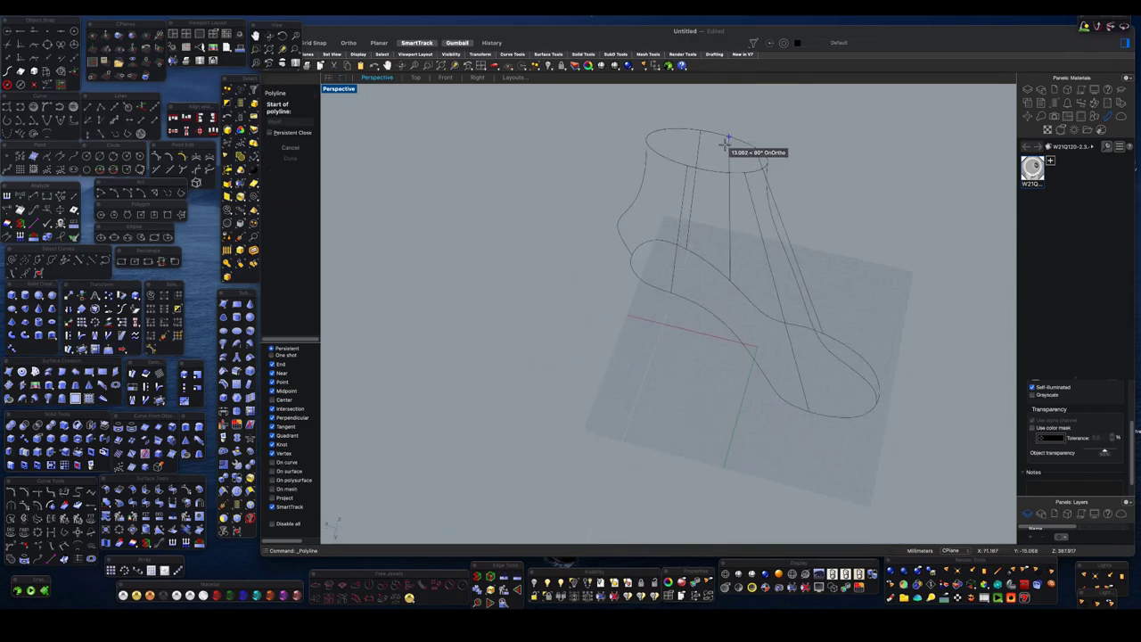
click(728, 285)
key(Return)
mouse_move(719, 298)
right_down()
mouse_move(751, 296)
mouse_move(598, 397)
right_up()
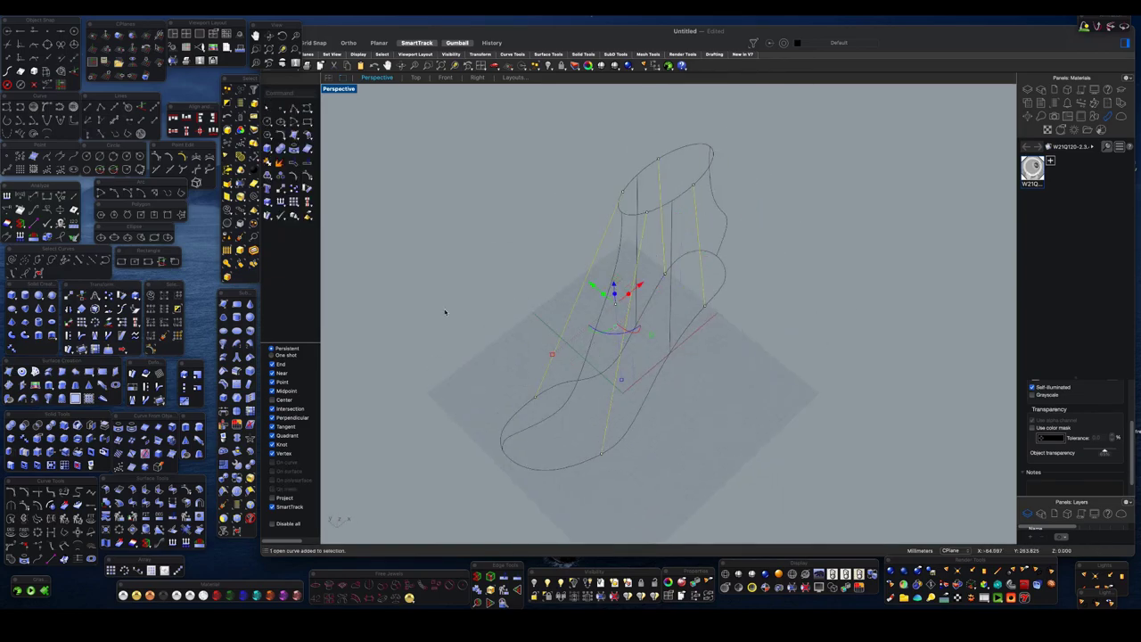
click(423, 199)
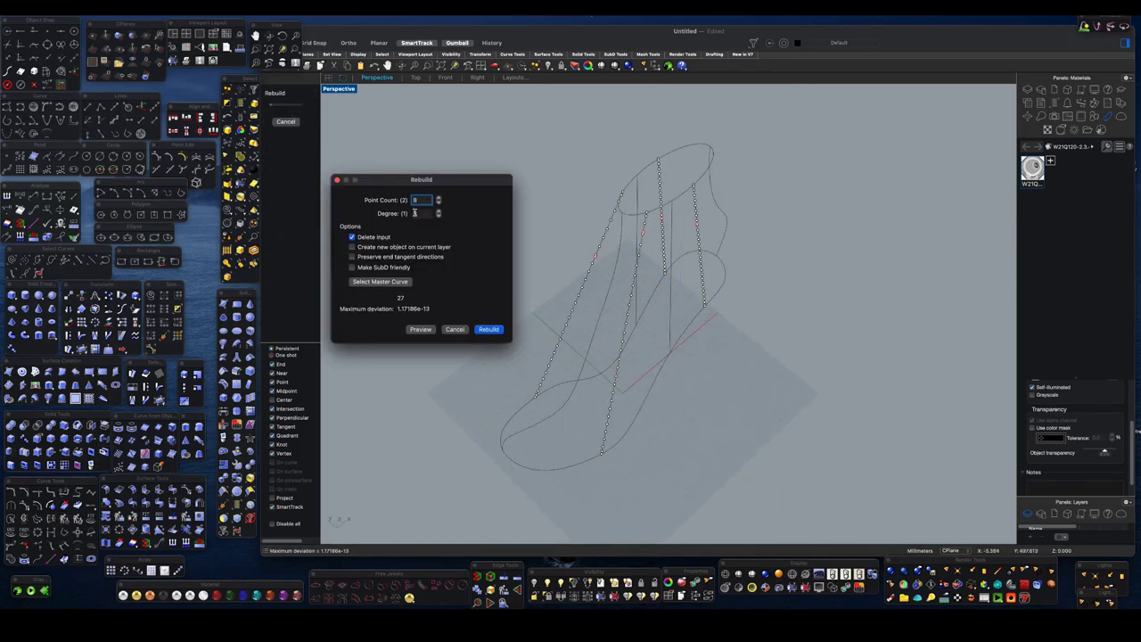
- Rebuild the connecting lines with 9 points and start bending one in the Right view
key(Return)
mouse_move(579, 357)
right_down()
mouse_move(624, 268)
mouse_move(640, 294)
mouse_move(630, 288)
right_up()
click(678, 214)
click(477, 77)
key(alt+Down)
drag(597, 194, 589, 193)
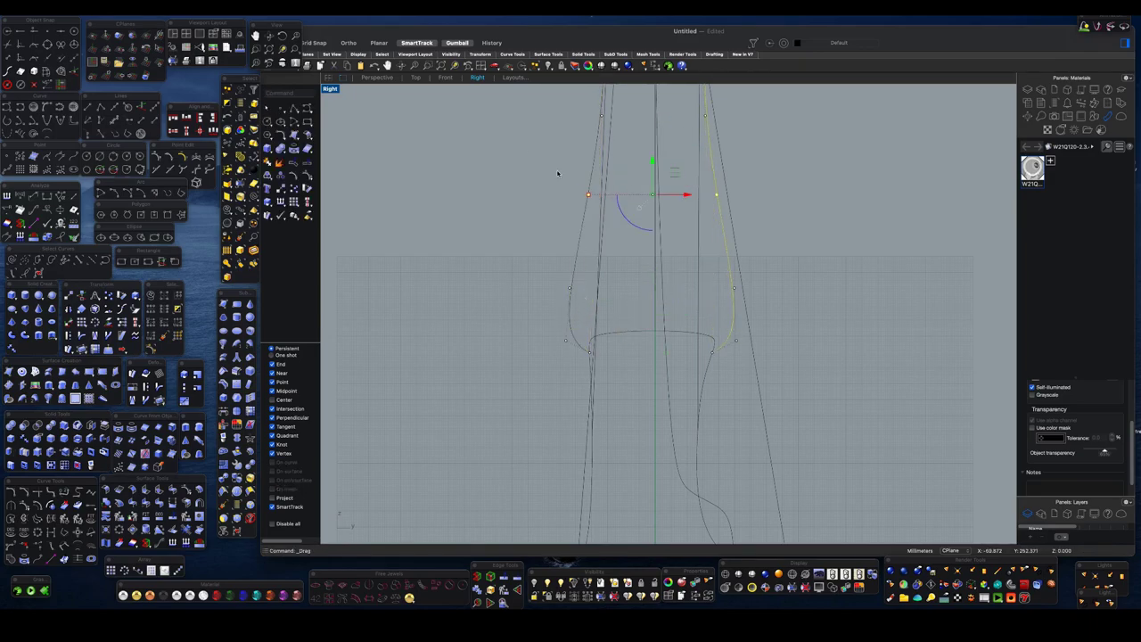
- Drag the connecting curves' control points with the gumball to bend them into a shoe profile
click(450, 90)
scroll(768, 290, down, 5)
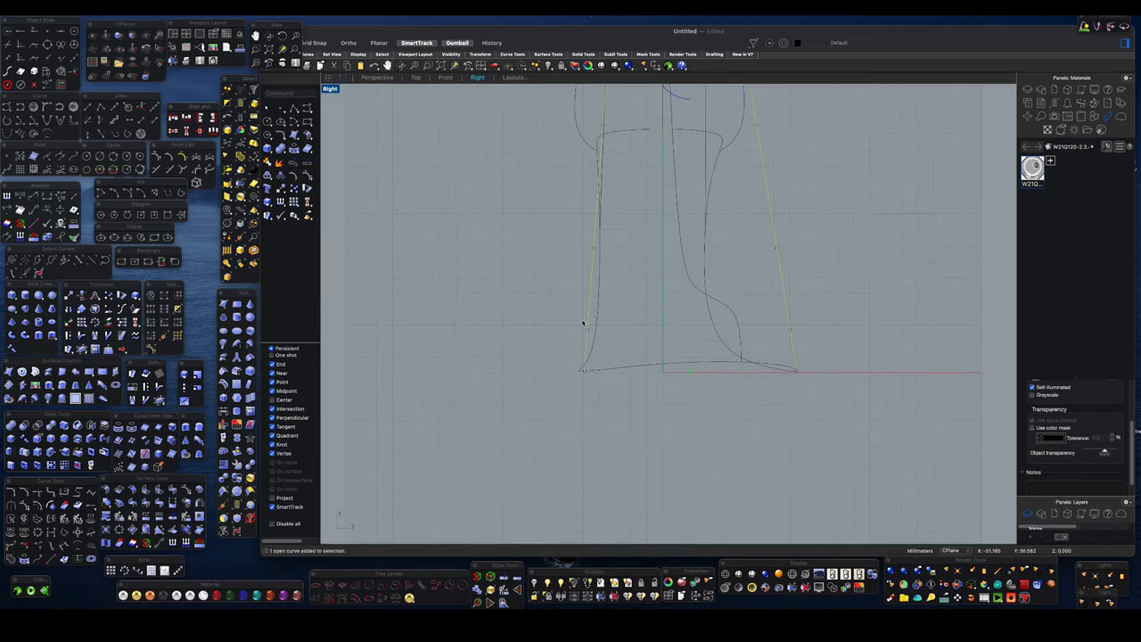
drag(587, 331, 559, 358)
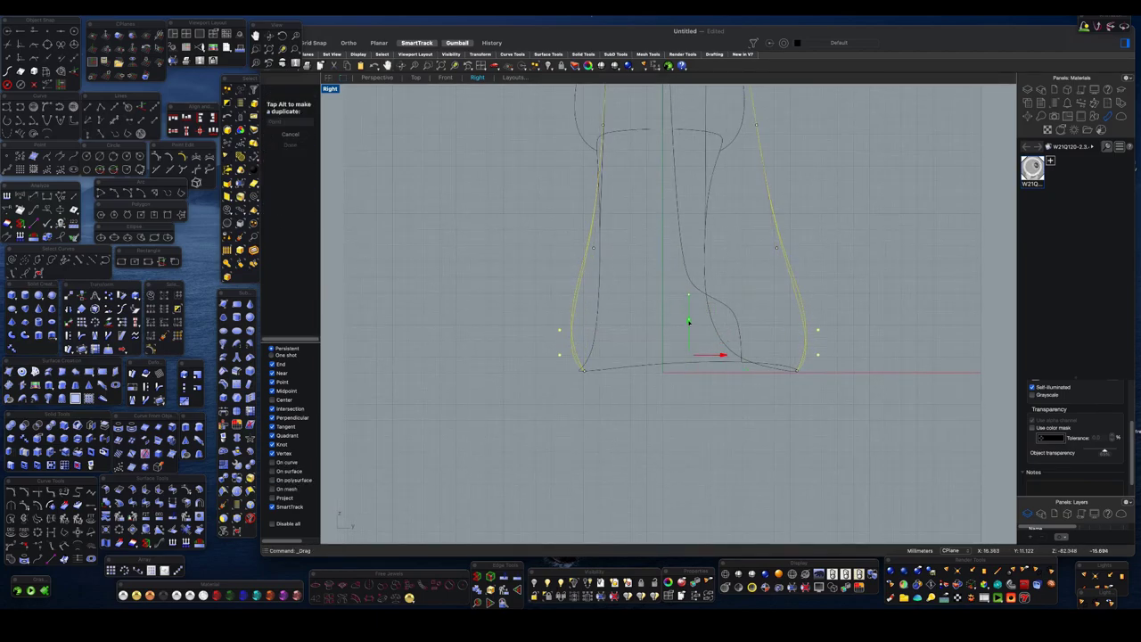
click(416, 77)
click(330, 89)
click(466, 356)
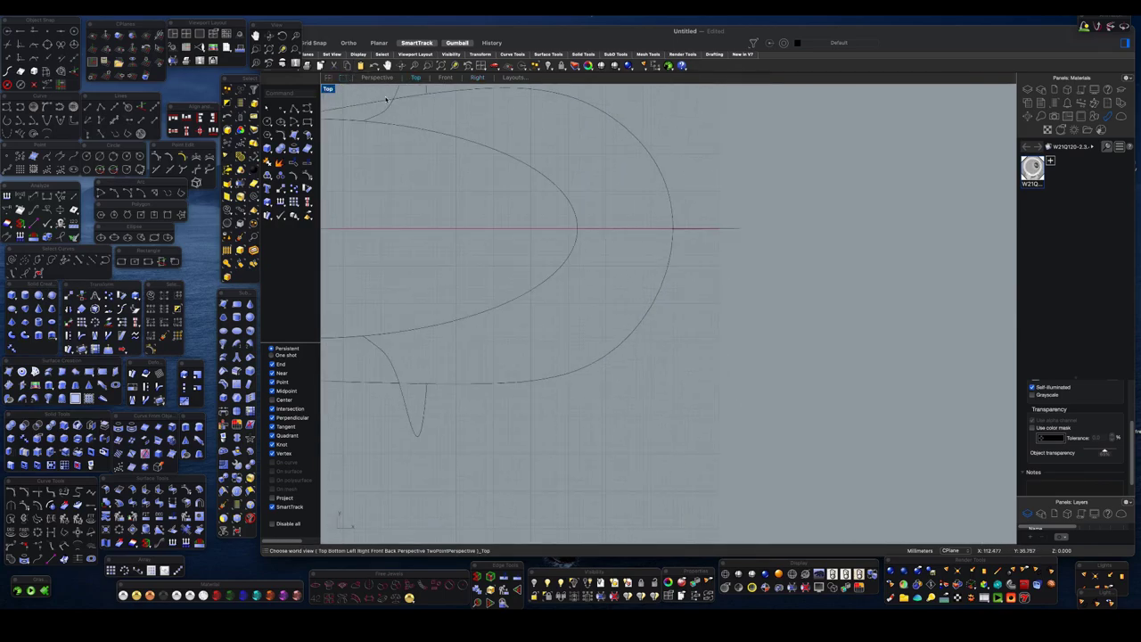
mouse_move(566, 287)
right_down()
mouse_move(657, 339)
mouse_move(557, 336)
mouse_move(671, 350)
right_up()
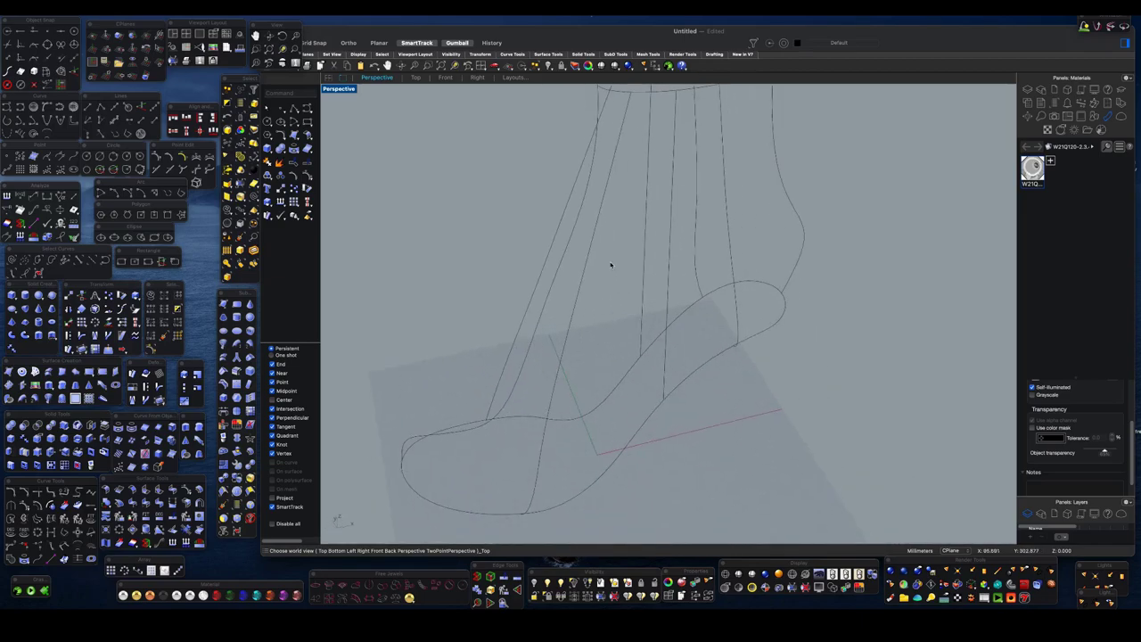
click(663, 231)
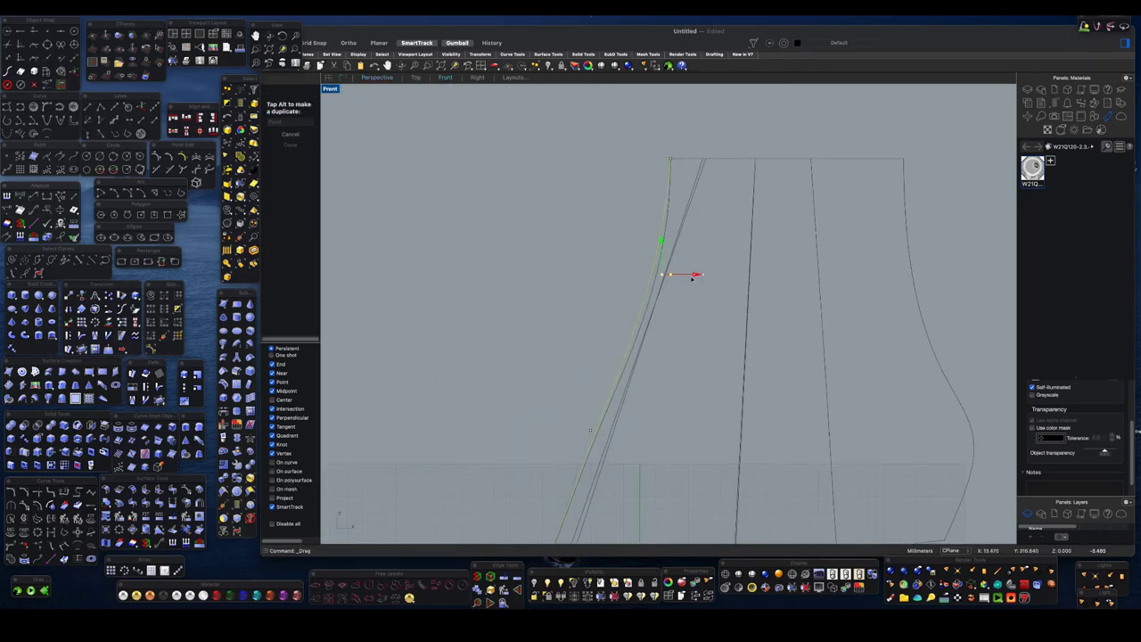
drag(663, 231, 582, 327)
click(702, 241)
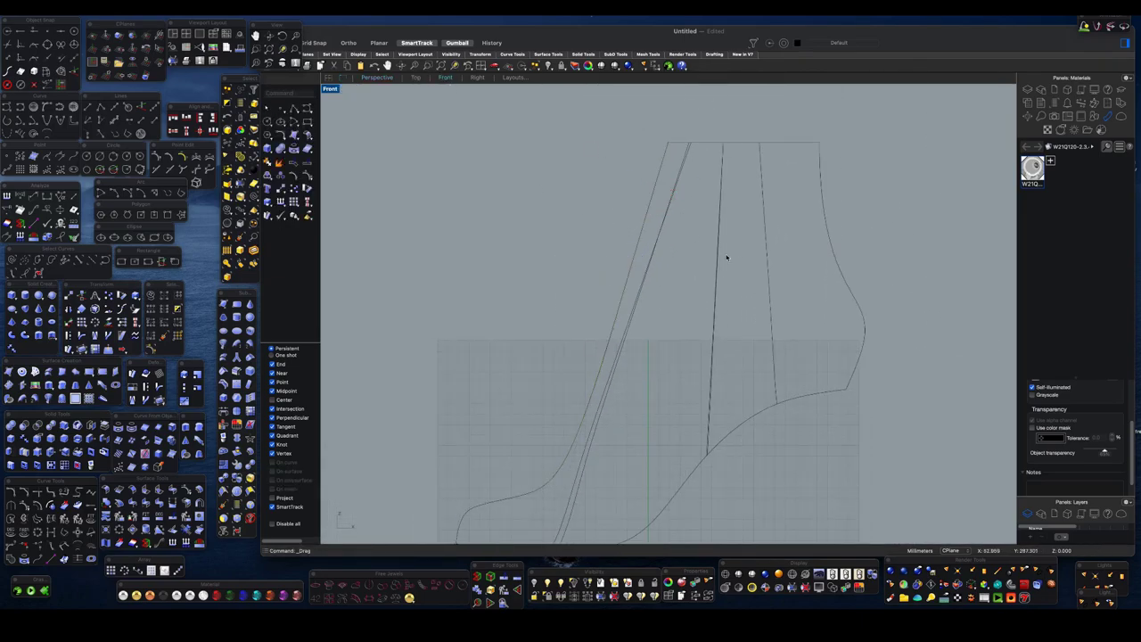
drag(745, 116, 747, 182)
- In Front view, Alt-drag the top horizontal line down to copy it as a lower ring
click(415, 76)
click(444, 77)
alt+drag(730, 204, 714, 337)
alt+drag(715, 336, 711, 350)
click(414, 78)
click(376, 77)
mouse_move(522, 191)
right_down()
mouse_move(565, 294)
mouse_move(665, 326)
mouse_move(570, 354)
mouse_move(657, 288)
mouse_move(611, 232)
right_up()
click(610, 232)
key(ctrl+F2)
drag(661, 217, 671, 225)
key(ctrl+F4)
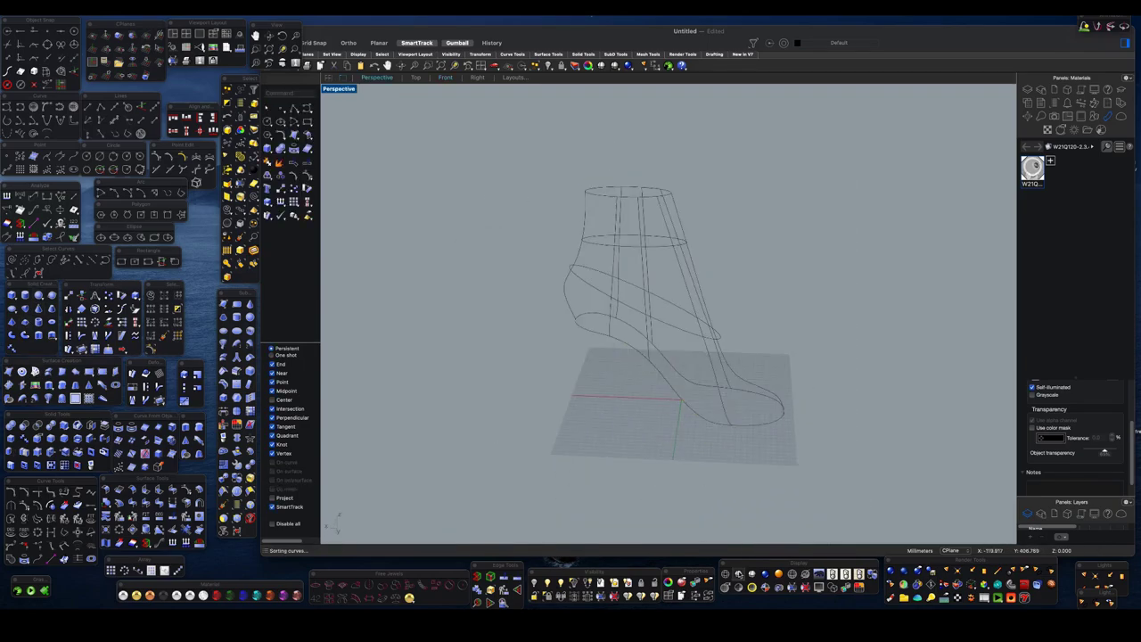
- Run NetworkSrf on all the window-selected shoe curves, check the preview and accept it
click(36, 372)
drag(810, 453, 668, 313)
key(Return)
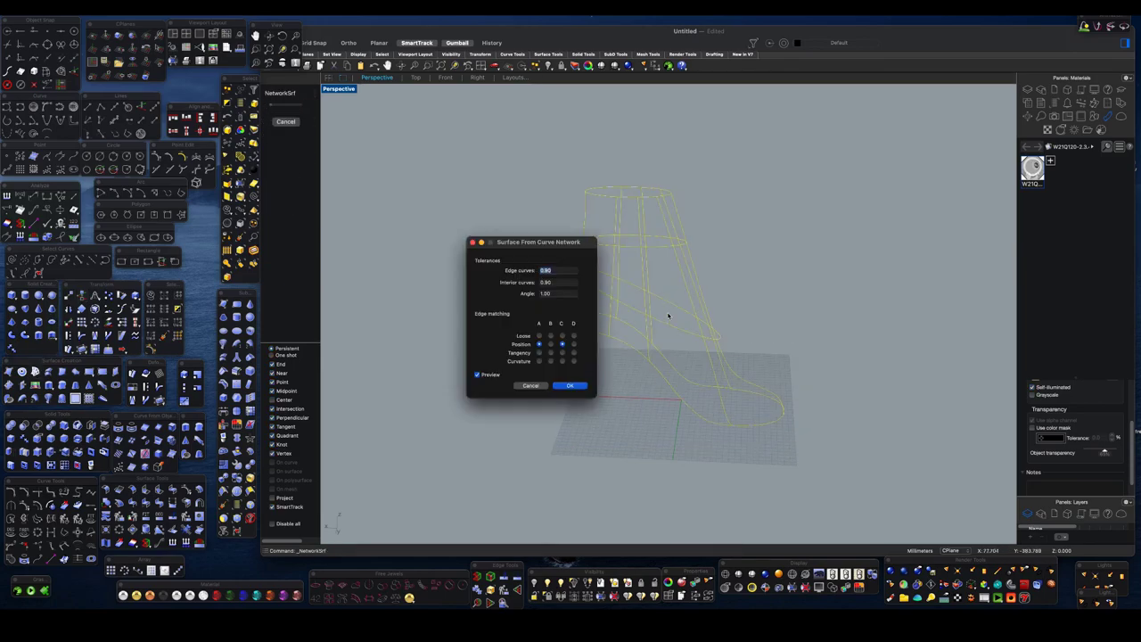
mouse_move(662, 290)
right_down()
mouse_move(688, 351)
mouse_move(769, 362)
mouse_move(697, 304)
right_up()
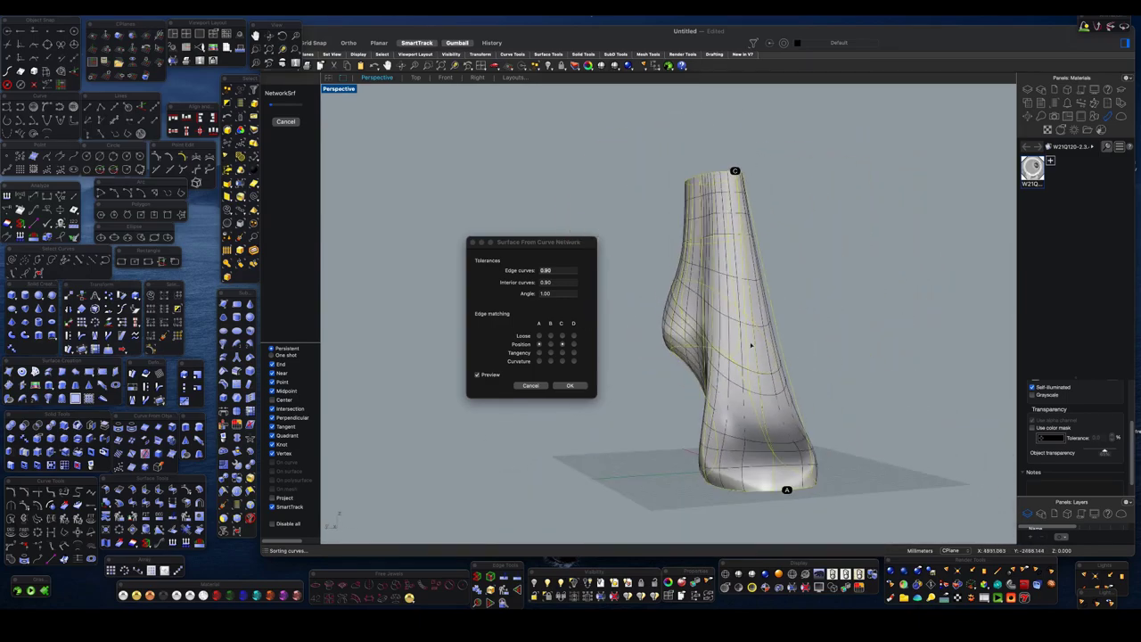
right_drag(698, 304, 652, 357)
right_drag(651, 301, 669, 214)
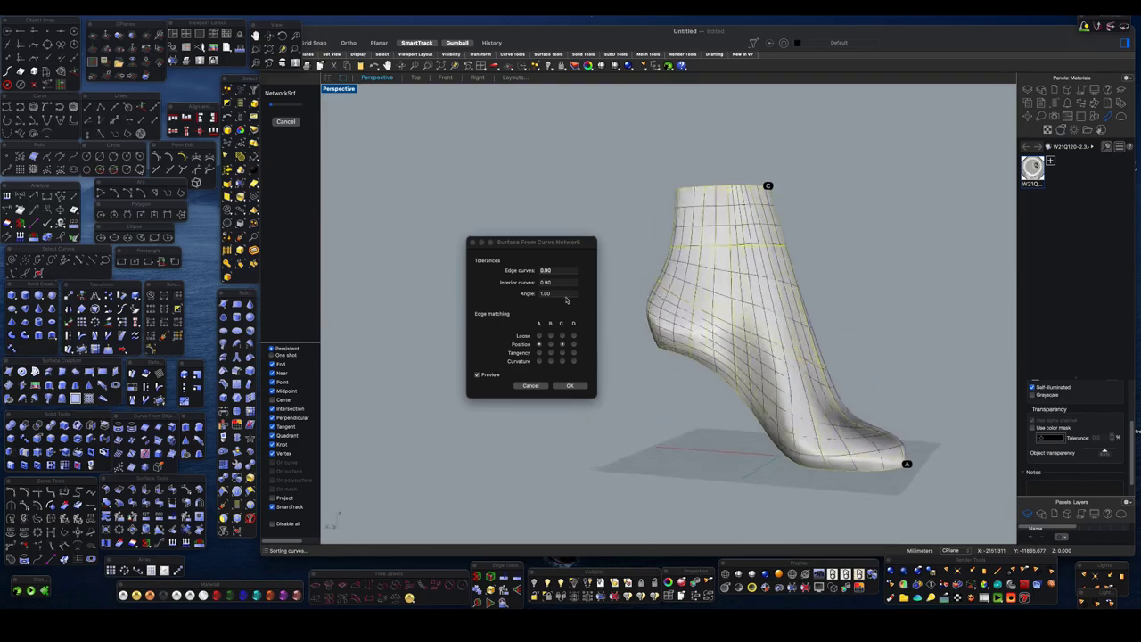
click(569, 385)
- Inspect the new shoe body in Rendered, then Shaded display
key(ctrl+alt+r)
mouse_move(710, 326)
right_down()
mouse_move(666, 327)
mouse_move(739, 349)
mouse_move(585, 351)
mouse_move(382, 321)
mouse_move(514, 331)
mouse_move(655, 476)
right_up()
key(ctrl+alt+s)
mouse_move(640, 346)
right_down()
mouse_move(620, 356)
mouse_move(660, 366)
mouse_move(565, 377)
mouse_move(665, 360)
mouse_move(641, 304)
mouse_move(683, 351)
right_up()
scroll(641, 303, down, 5)
- In the Right view, move the side curves' control points to raise and reshape them
scroll(683, 351, up, 5)
click(618, 368)
right_drag(618, 369, 715, 354)
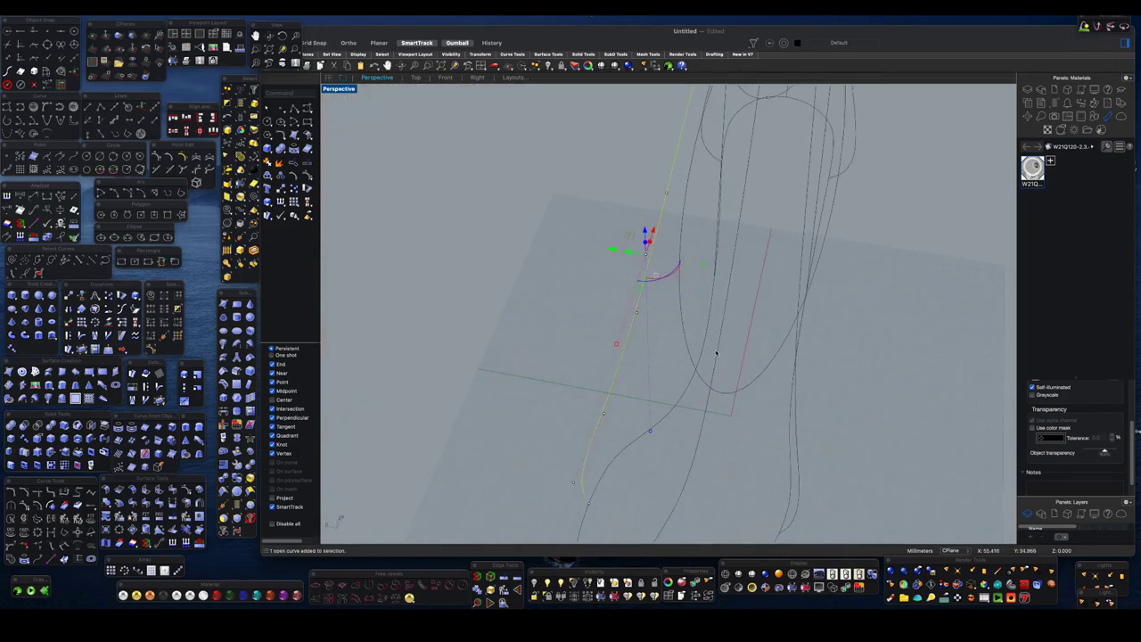
click(479, 77)
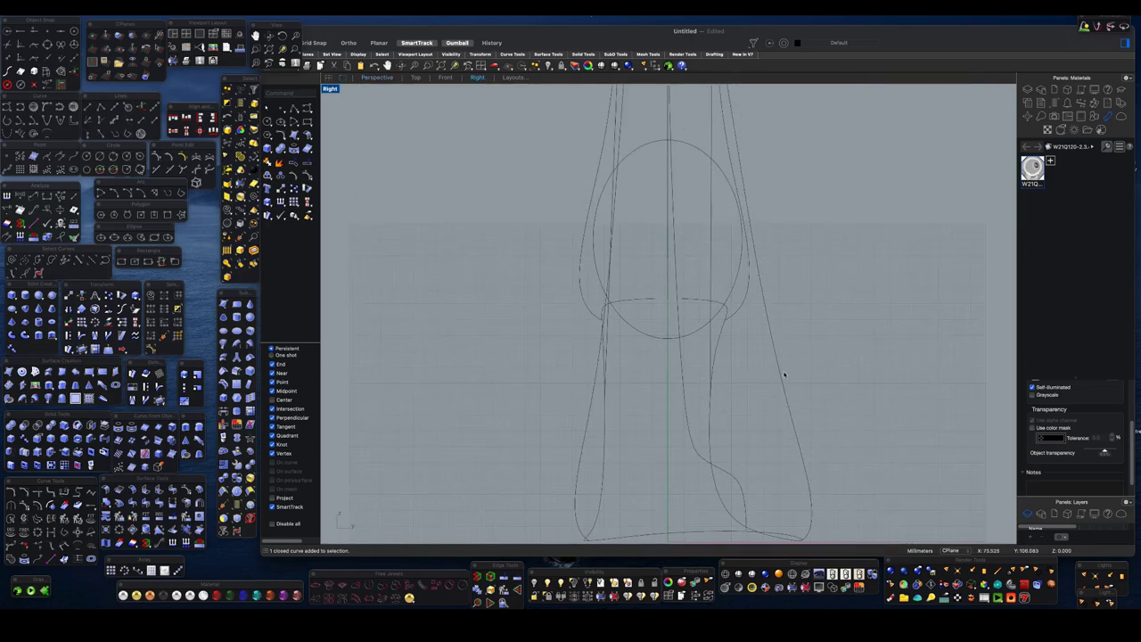
drag(591, 419, 581, 418)
click(787, 418)
drag(788, 418, 766, 294)
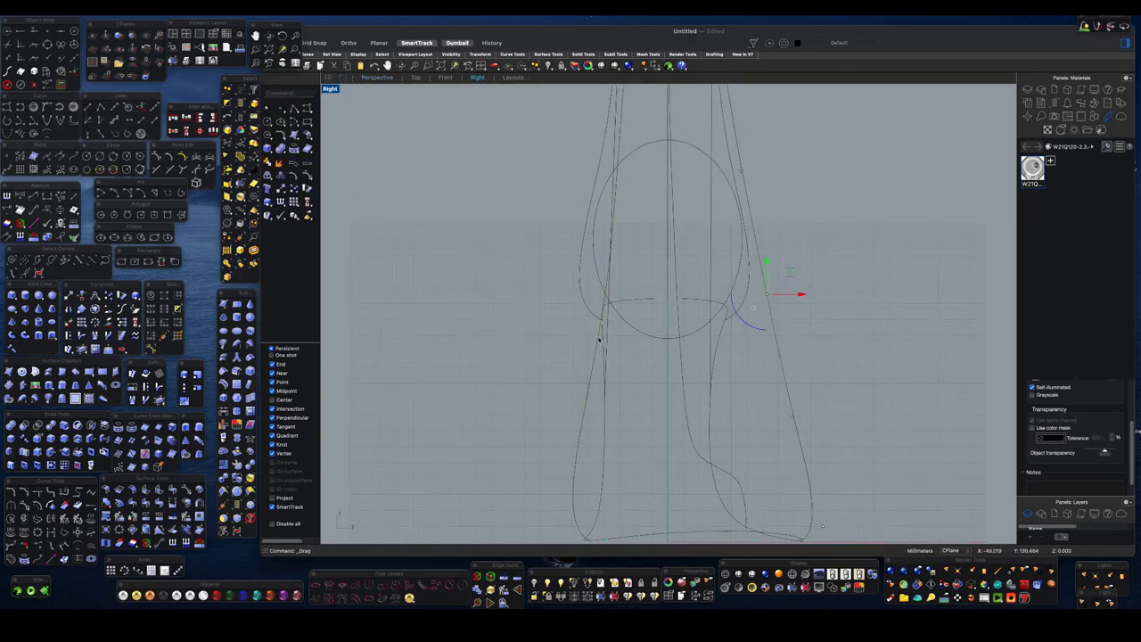
drag(608, 299, 600, 294)
- Review the reshaped wireframe and the new surface preview in Perspective
click(376, 77)
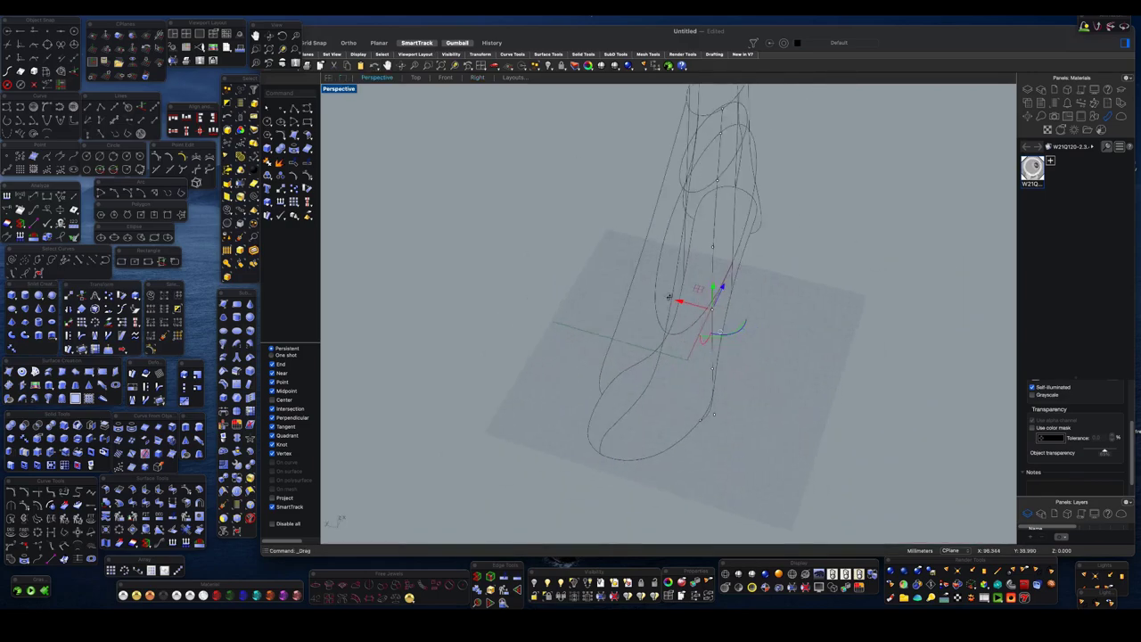
mouse_move(532, 252)
right_down()
mouse_move(652, 283)
mouse_move(353, 193)
right_up()
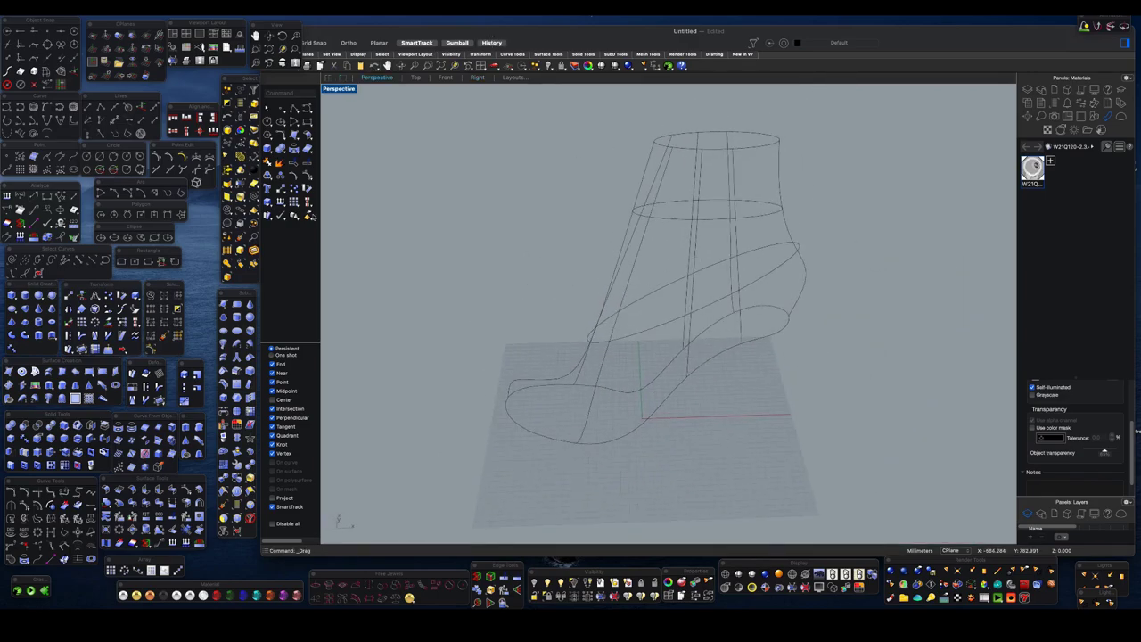
scroll(787, 448, down, 2)
scroll(787, 356, up, 5)
scroll(785, 297, up, 5)
mouse_move(784, 296)
right_down()
mouse_move(720, 301)
mouse_move(746, 288)
mouse_move(719, 304)
mouse_move(817, 356)
mouse_move(713, 311)
mouse_move(731, 316)
mouse_move(744, 363)
mouse_move(649, 359)
mouse_move(746, 339)
mouse_move(698, 339)
mouse_move(721, 348)
mouse_move(672, 361)
mouse_move(678, 321)
mouse_move(660, 330)
mouse_move(650, 324)
mouse_move(683, 331)
mouse_move(606, 285)
right_up()
- Accept the new network surface, then select and deselect the shoe surface
key(Return)
scroll(668, 303, up, 3)
scroll(606, 285, down, 3)
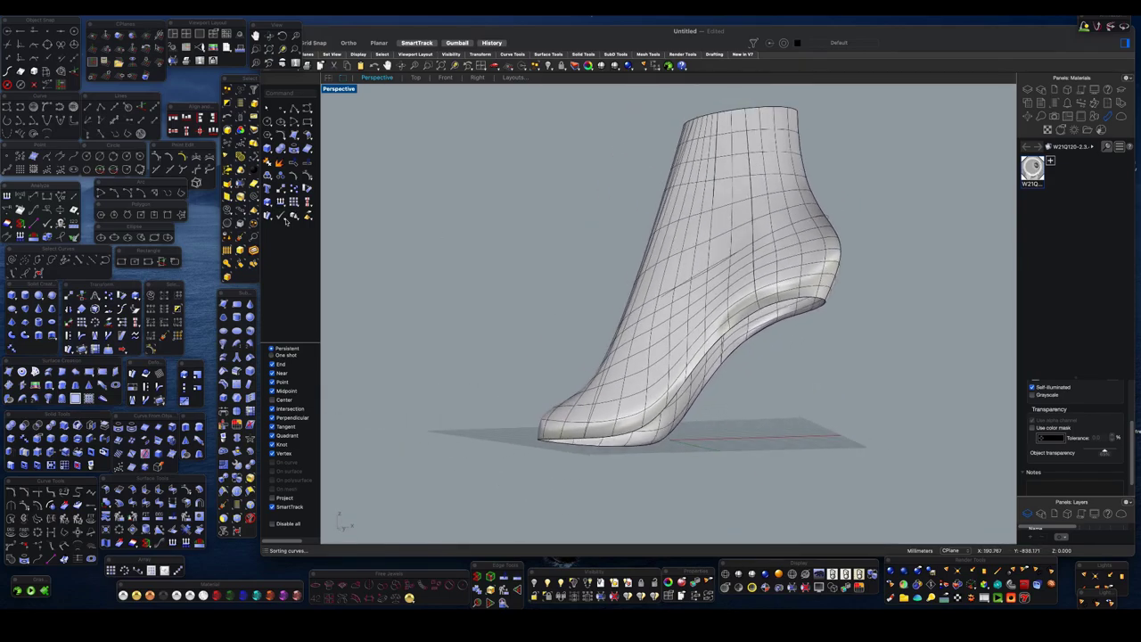
click(702, 328)
scroll(702, 328, up, 3)
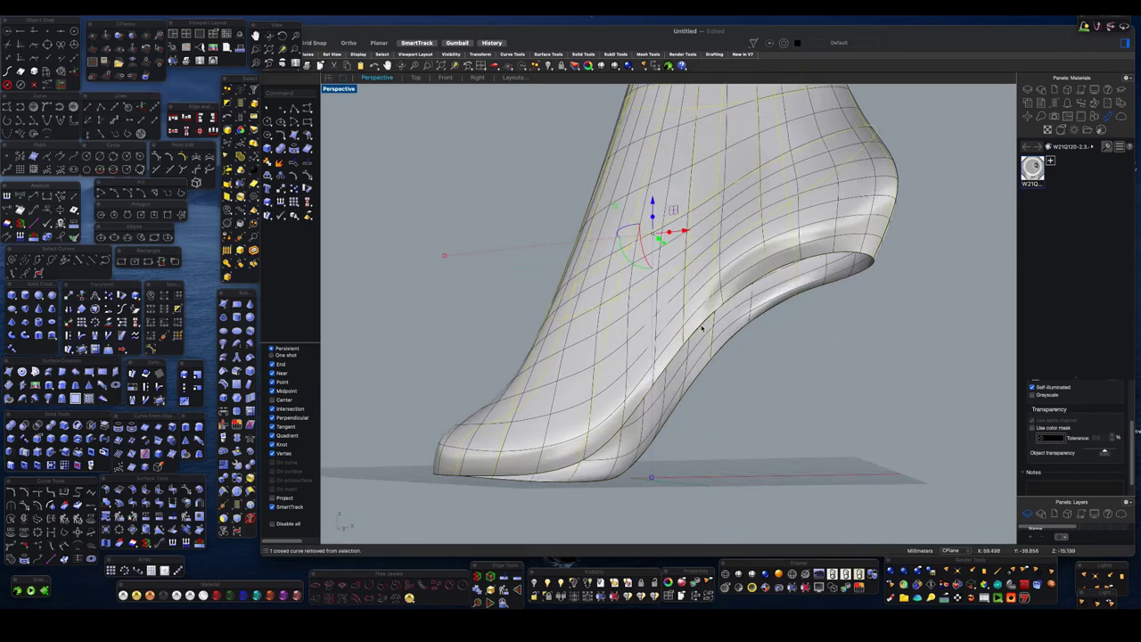
key(Escape)
scroll(712, 280, down, 3)
- Inspect the shoe around the heel in Rendered and Shaded display
right_drag(713, 280, 721, 326)
key(ctrl+alt+r)
scroll(562, 363, up, 2)
right_drag(561, 364, 407, 356)
key(ctrl+alt+s)
scroll(685, 330, up, 3)
right_drag(685, 330, 673, 297)
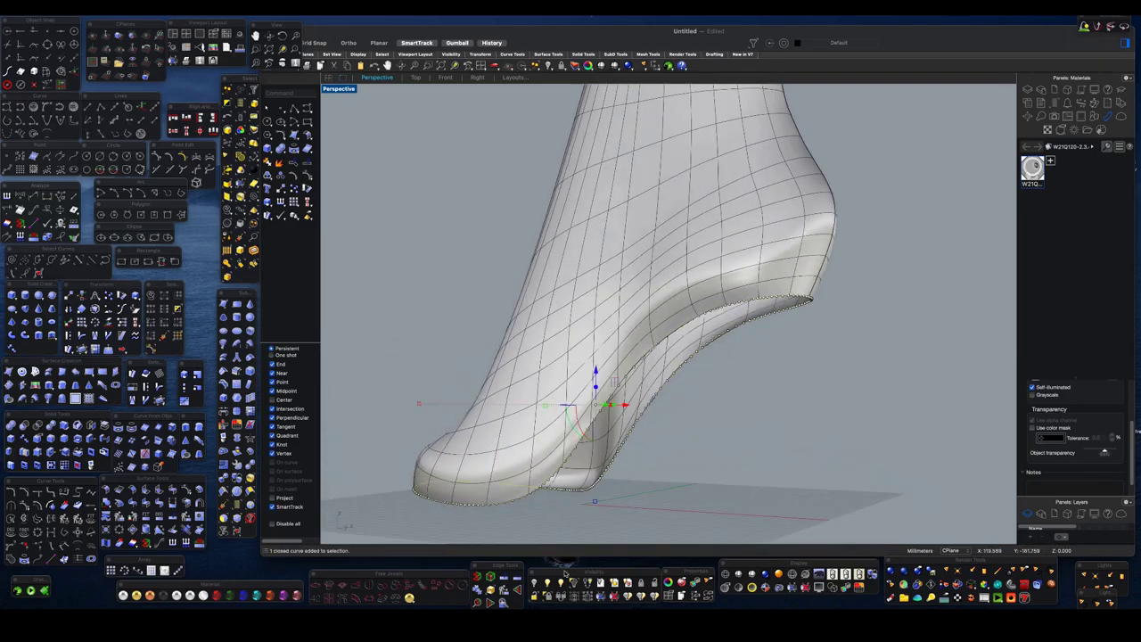
right_drag(674, 297, 622, 271)
- Select the shoe form, dismiss the History warning and undo the cap
click(623, 271)
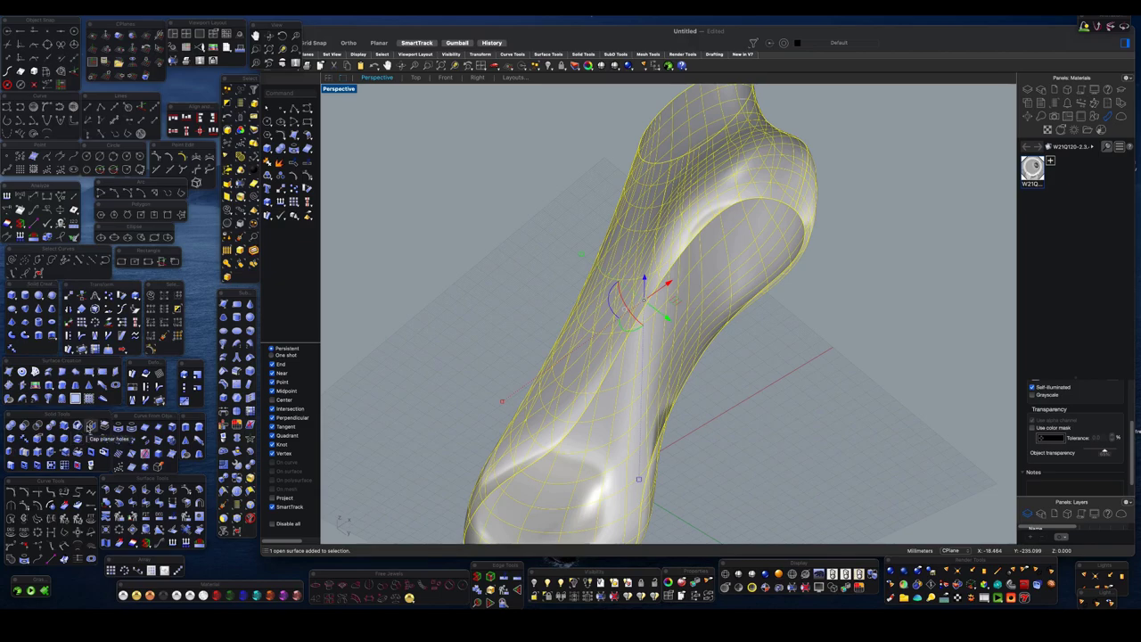
click(596, 229)
mouse_move(623, 294)
right_down()
mouse_move(551, 209)
mouse_move(650, 223)
right_up()
key(super+z)
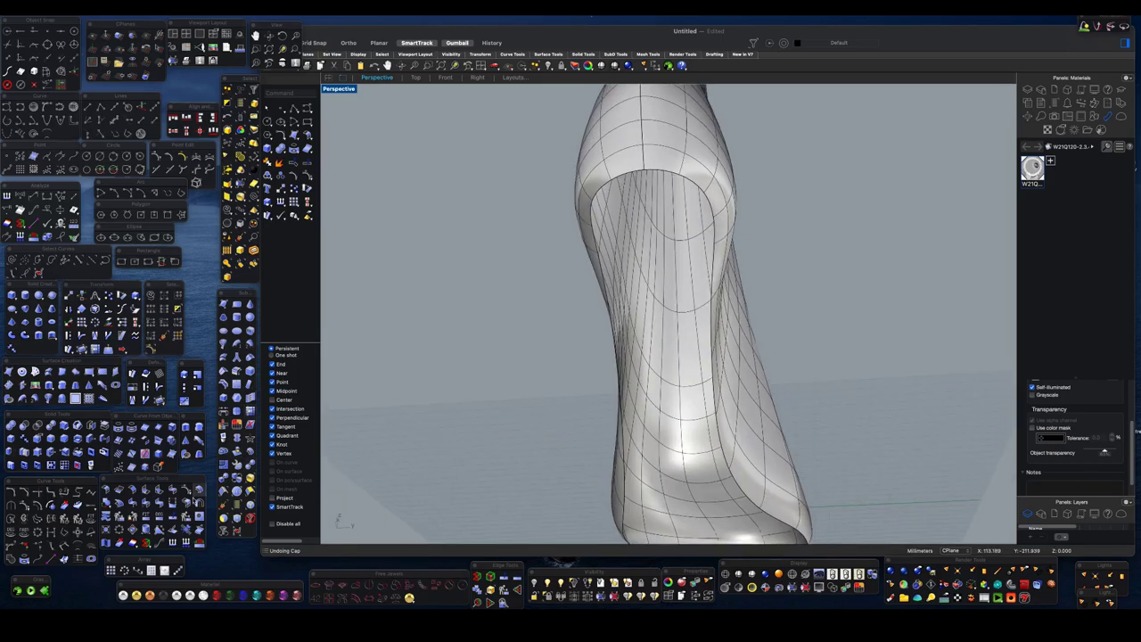
- Start a BlendSrf between the surface edges and cancel it
click(173, 495)
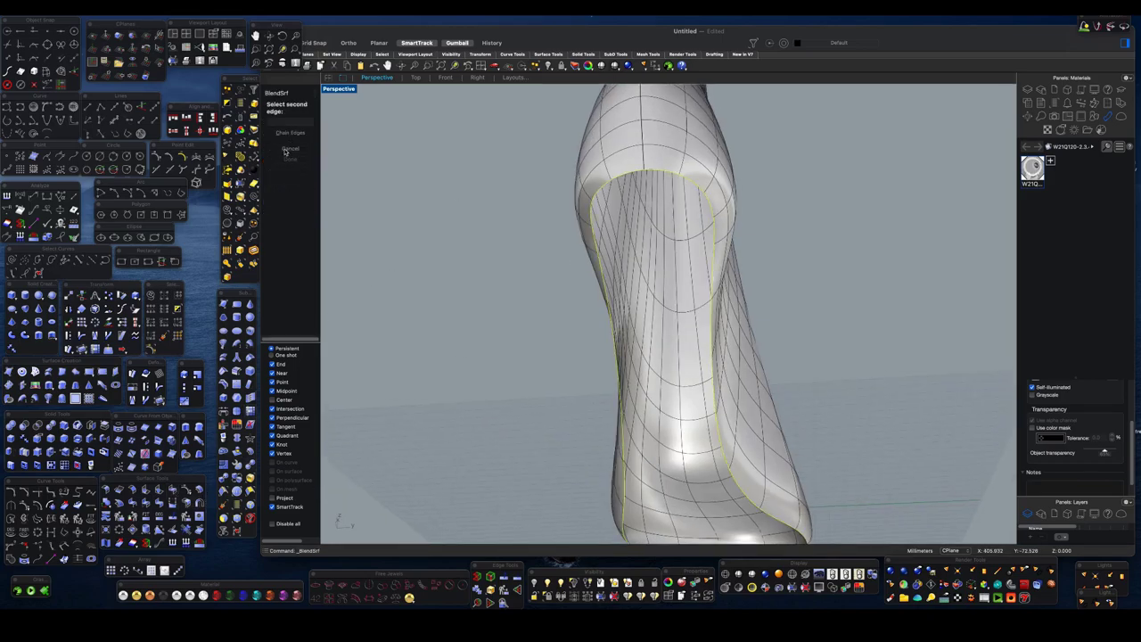
click(290, 151)
right_drag(579, 294, 631, 258)
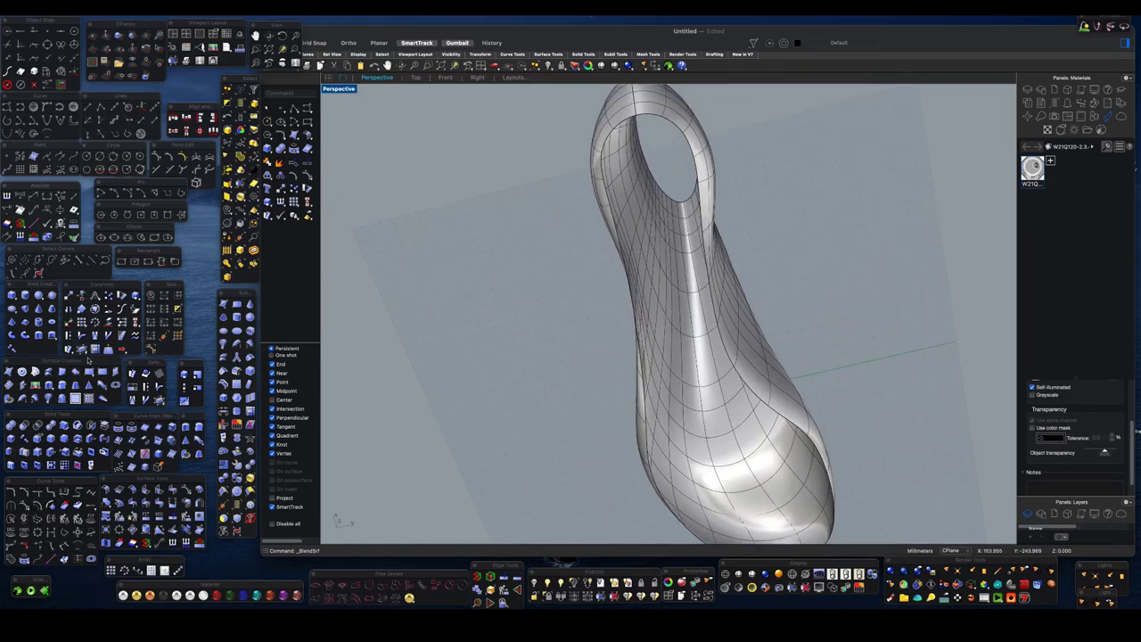
right_drag(637, 338, 585, 305)
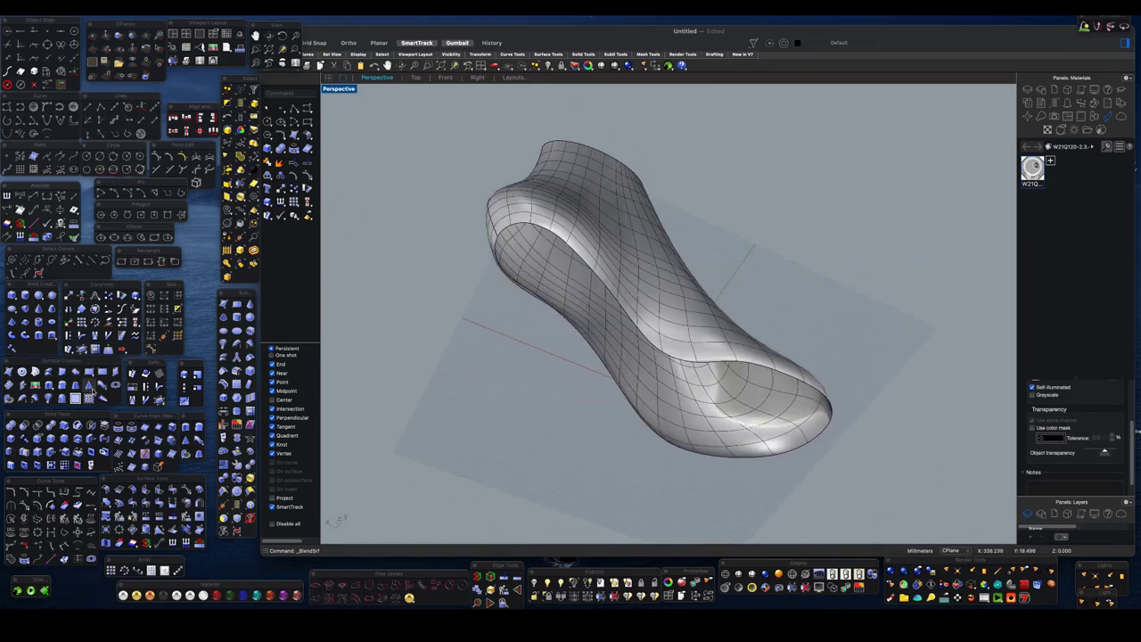
- Duplicate the top rim edge, abandon a Patch, and hide the shoe upper surface
click(282, 150)
click(499, 266)
click(50, 373)
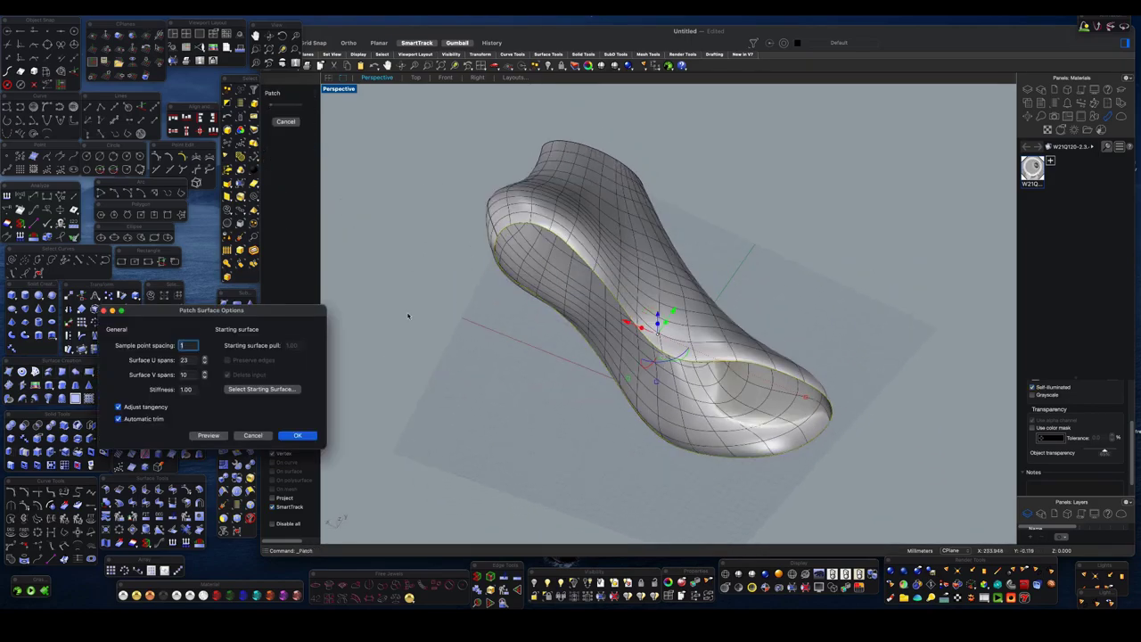
mouse_move(499, 374)
right_down()
mouse_move(600, 300)
mouse_move(594, 273)
mouse_move(703, 290)
mouse_move(655, 245)
mouse_move(685, 334)
mouse_move(643, 416)
mouse_move(634, 410)
right_up()
key(Return)
click(703, 290)
key(ctrl+h)
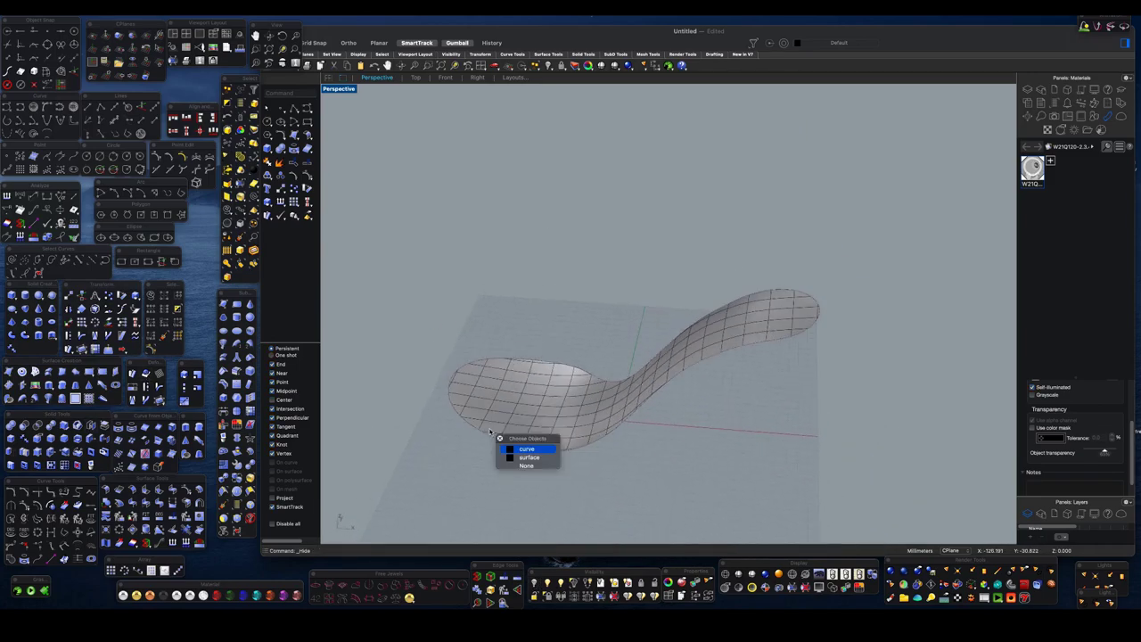
- Lock the sole surface in place, viewed from Top
click(490, 436)
click(145, 427)
key(Escape)
click(414, 78)
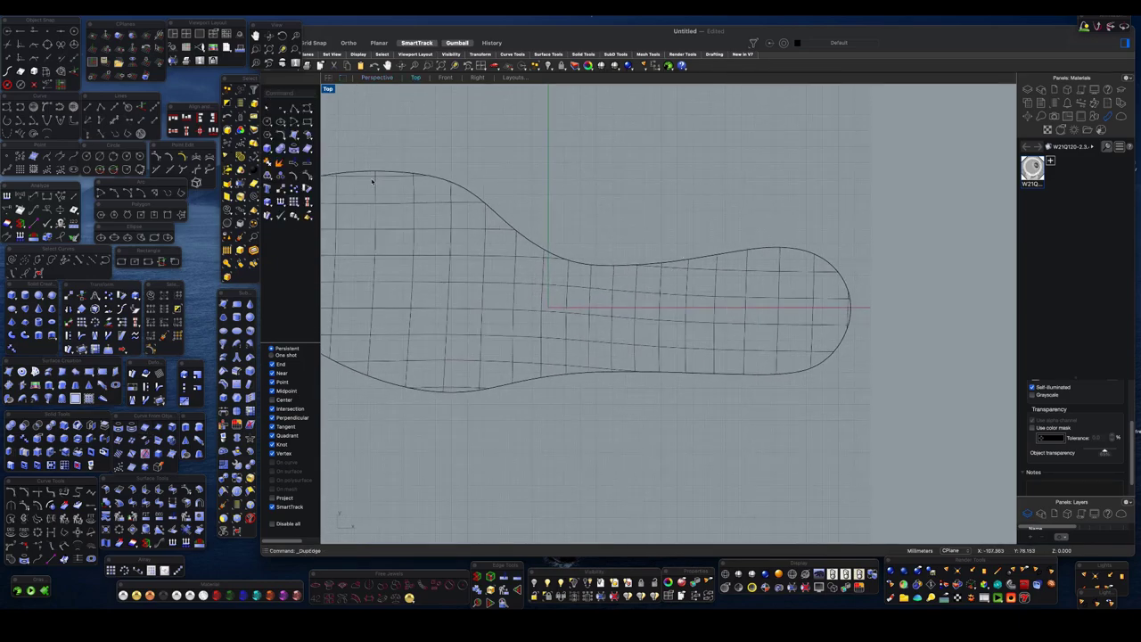
click(8, 30)
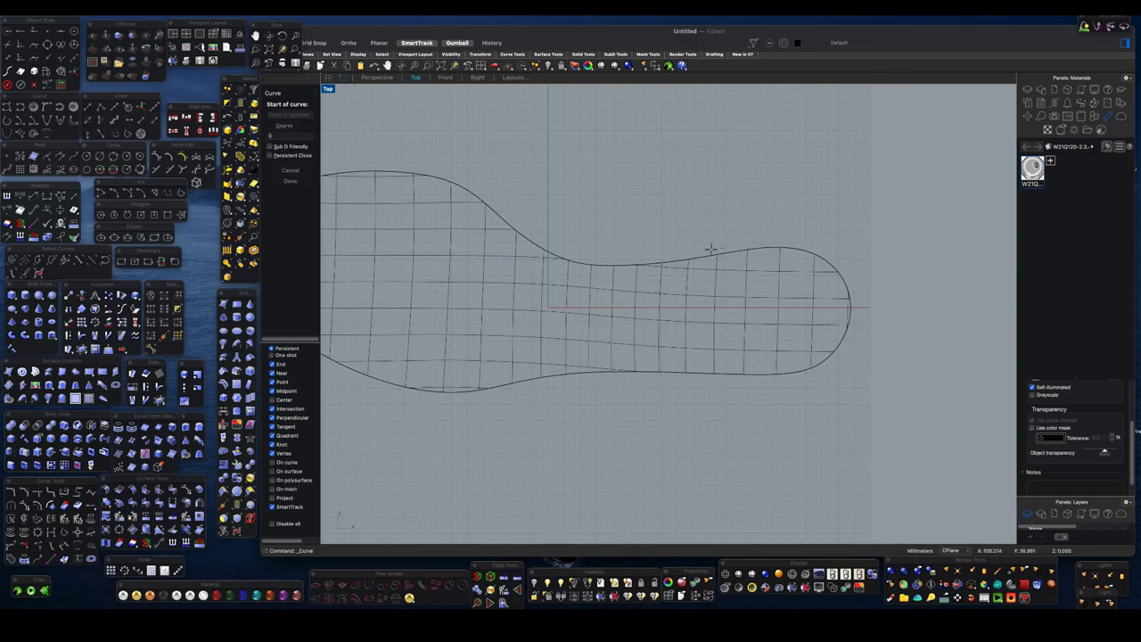
key(Escape)
click(677, 369)
click(641, 583)
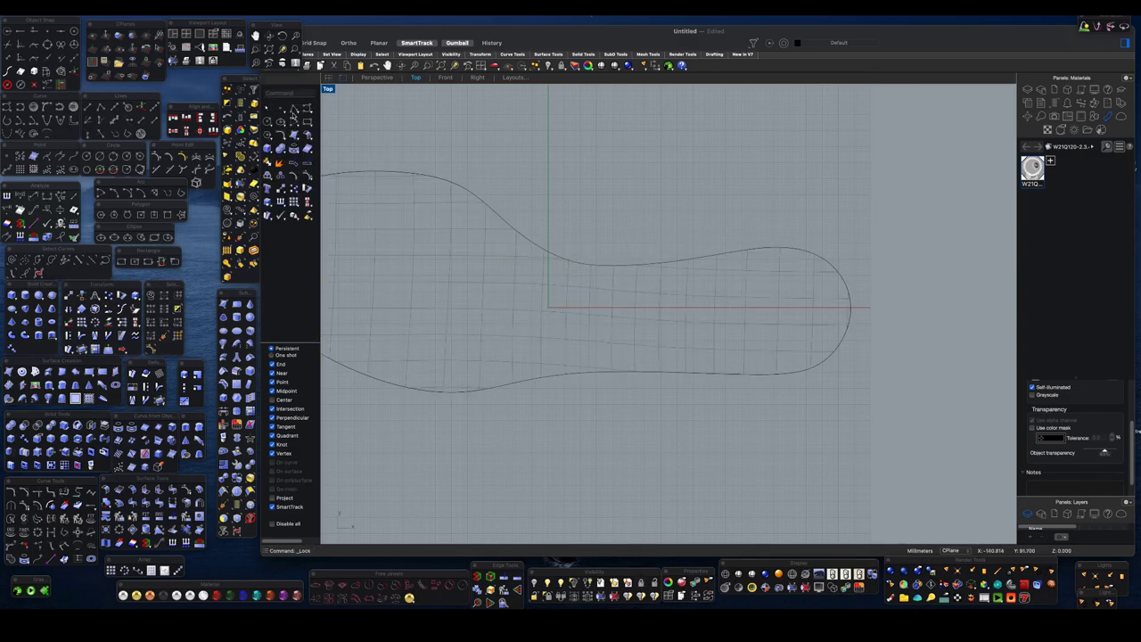
- Draw a line across the sole's front and trim the curves against it
click(20, 30)
click(684, 440)
key(Return)
key(ctrl+t)
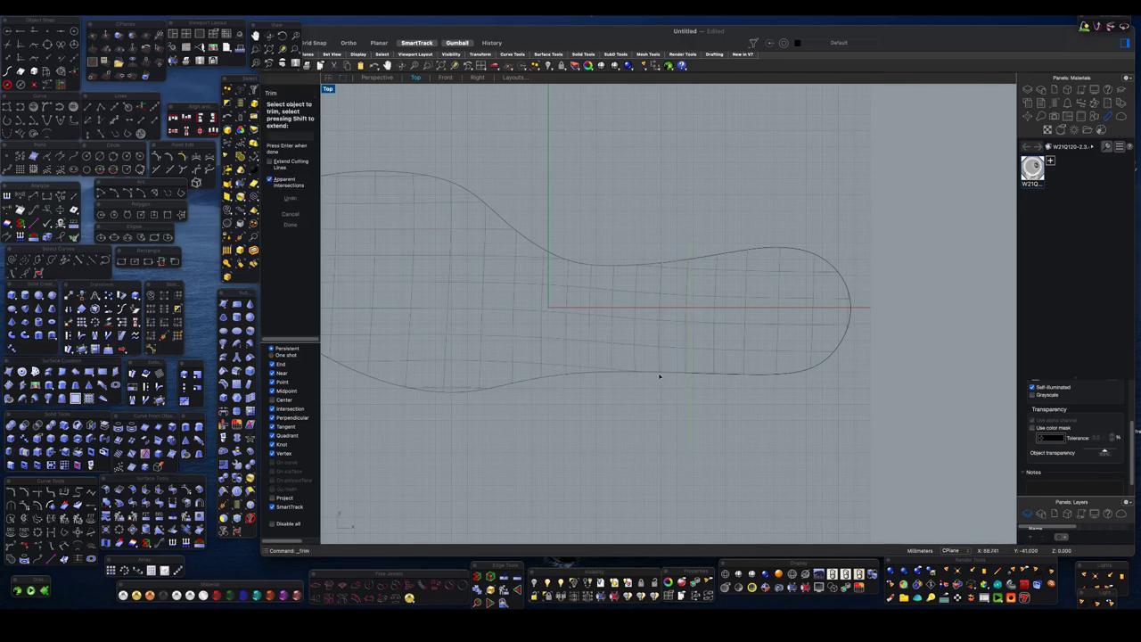
key(Return)
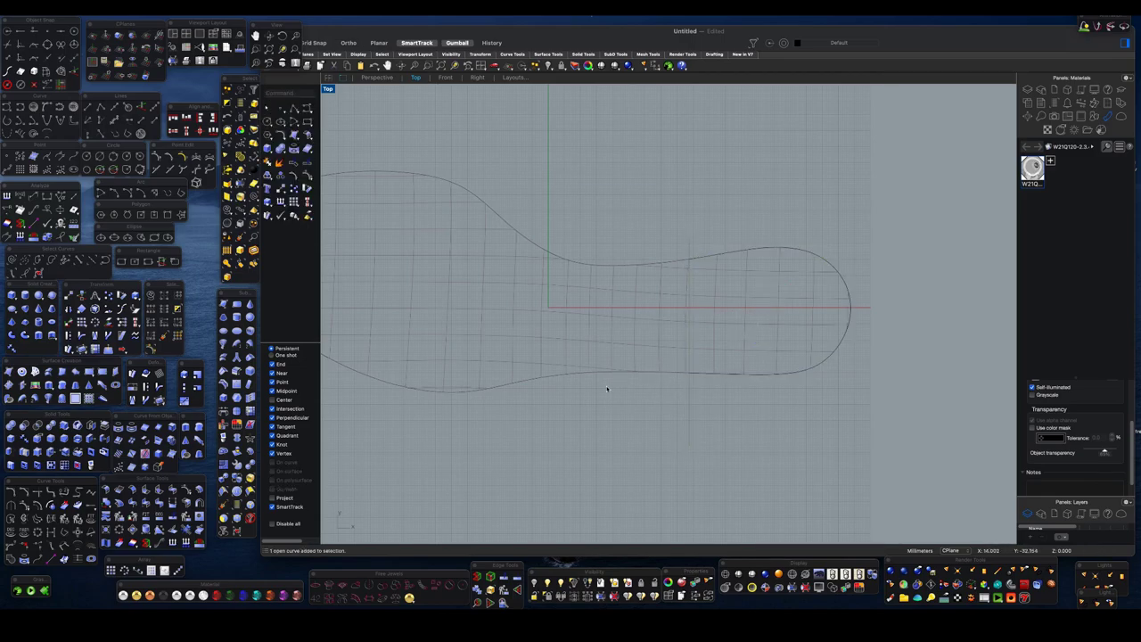
- Match the curves and close the toe outline with an ArcBlend
click(91, 492)
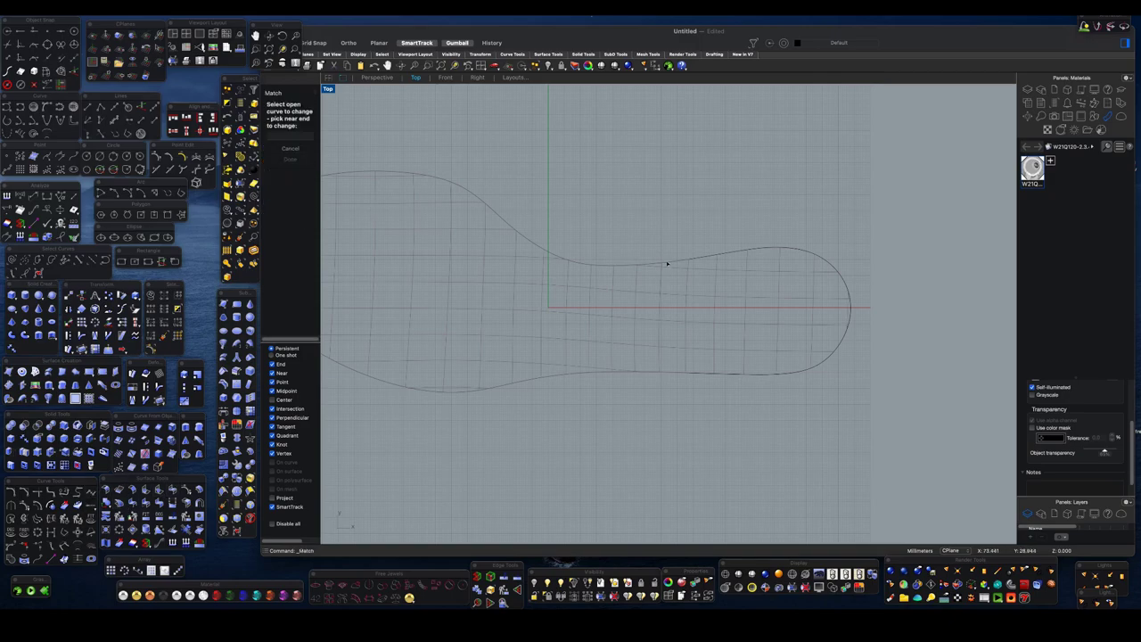
click(685, 375)
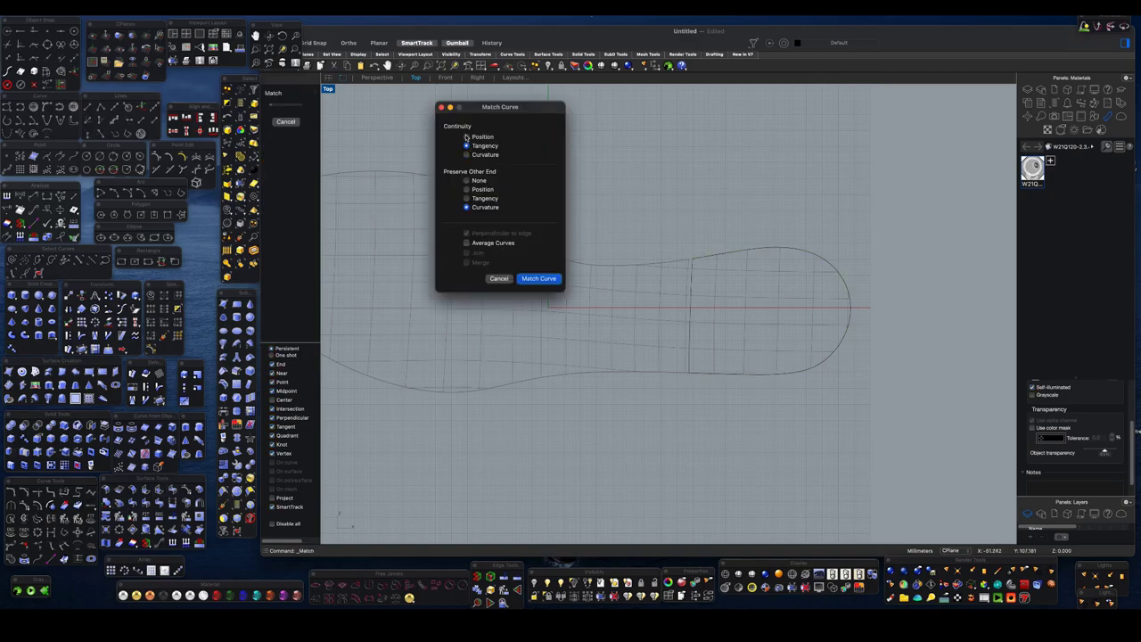
click(539, 278)
click(66, 492)
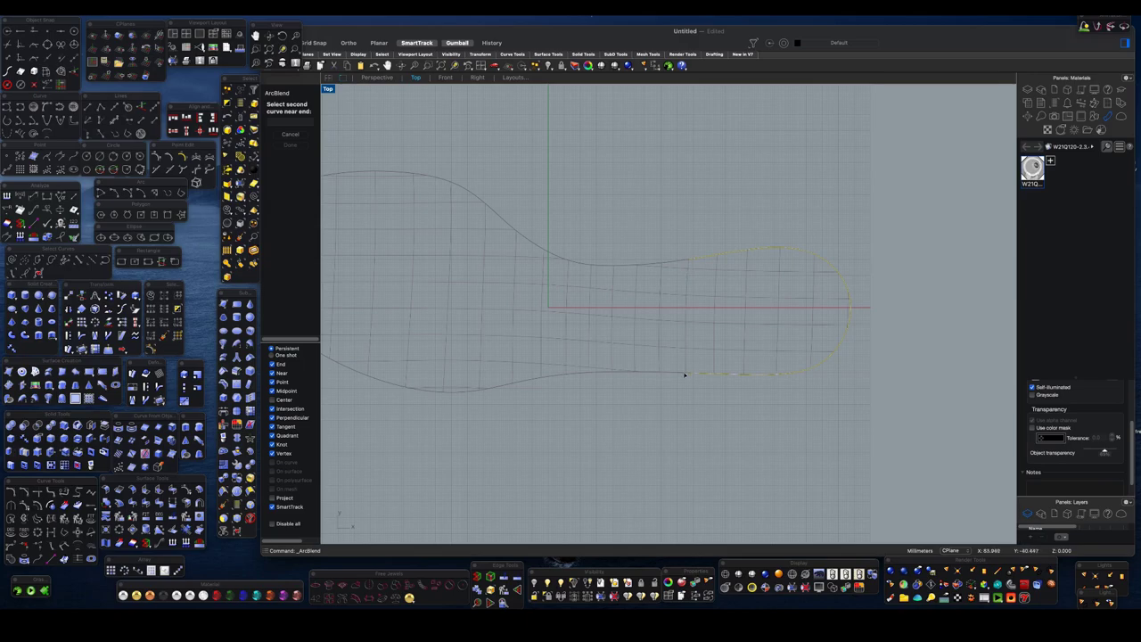
click(290, 204)
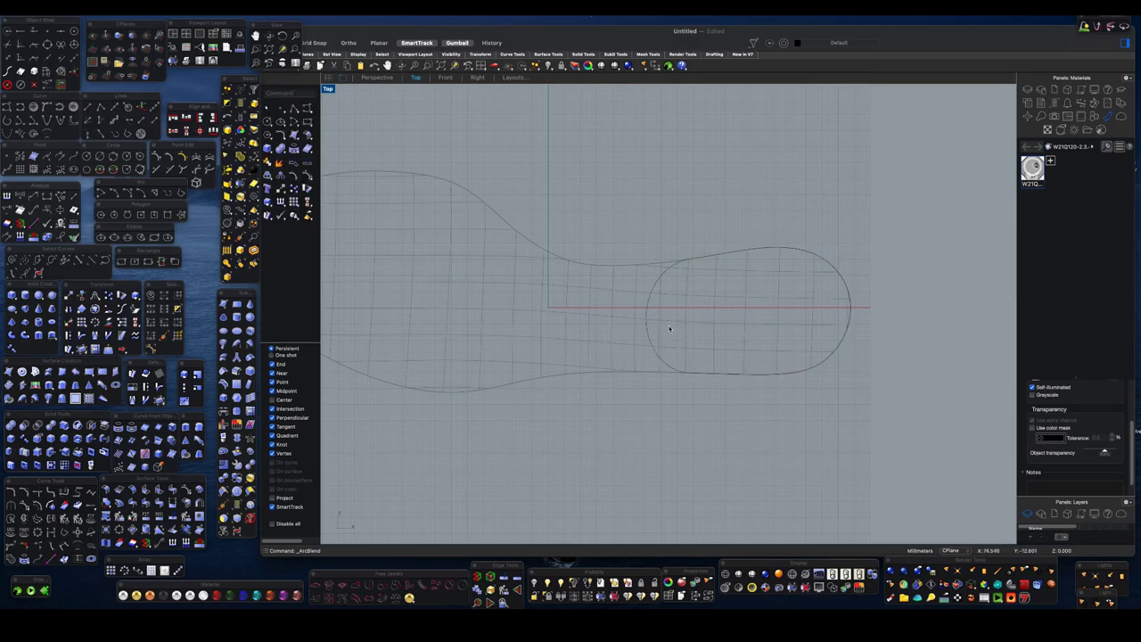
click(106, 491)
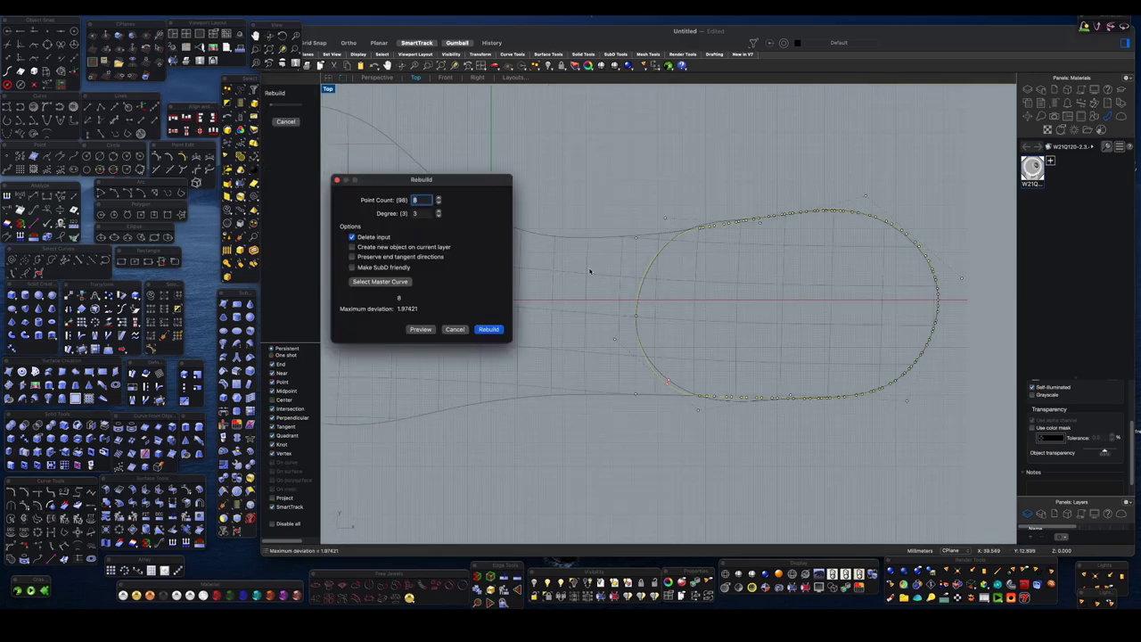
- Rebuild the closed toe outline with 11 points
scroll(735, 393, up, 3)
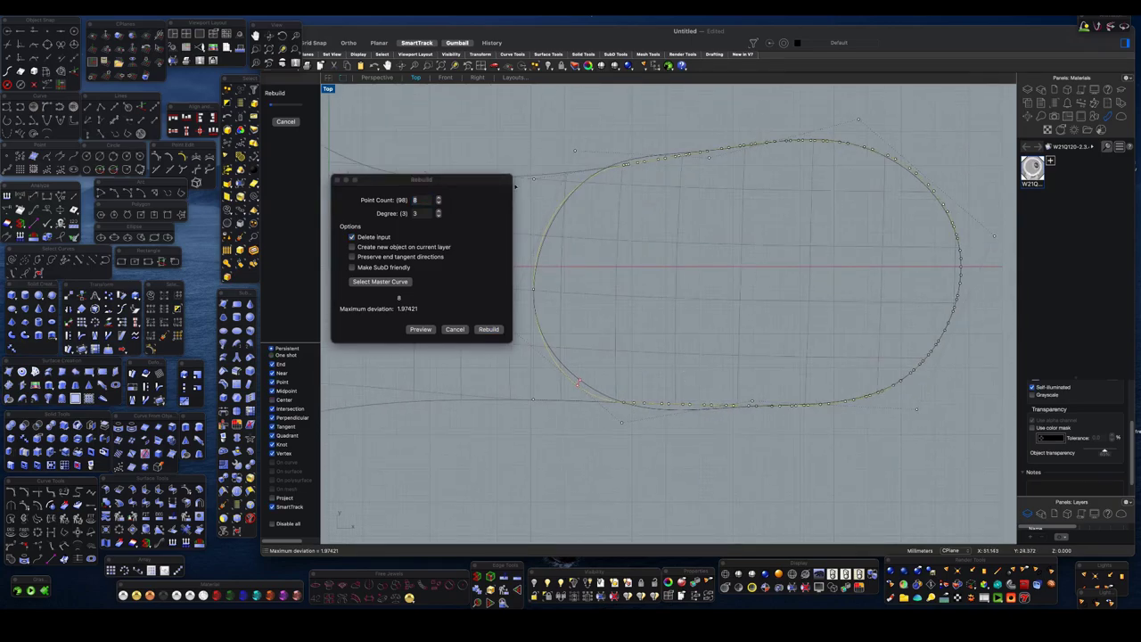
click(438, 198)
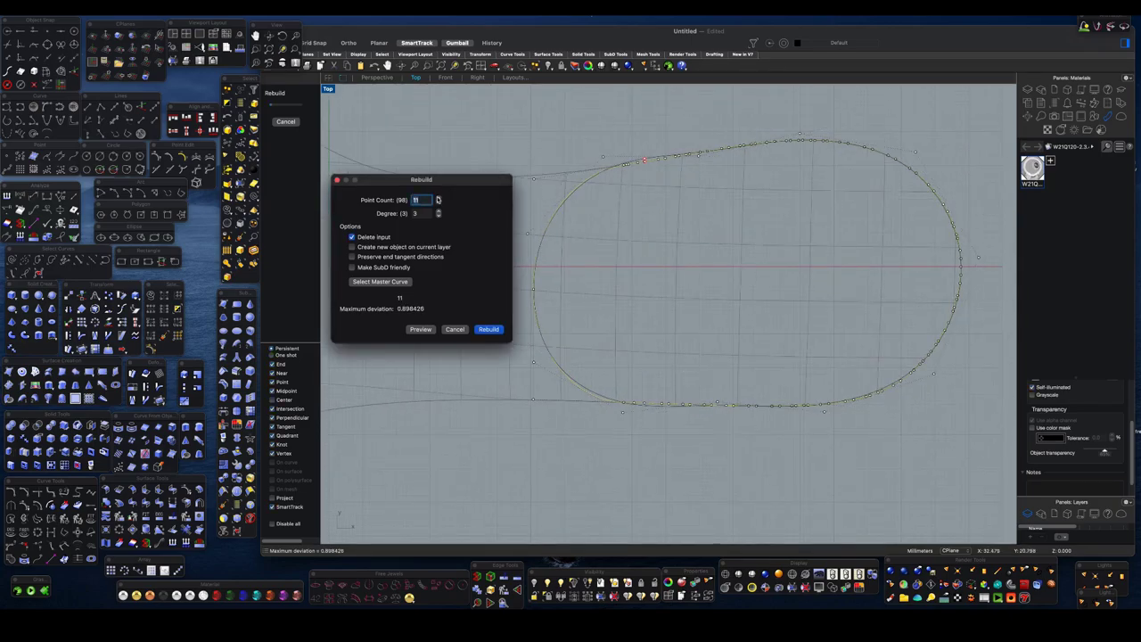
key(Return)
scroll(564, 256, down, 2)
- Flatten the rebuilt outline onto the construction plane with ProjectToCPlane
key(ctrl+F2)
click(414, 80)
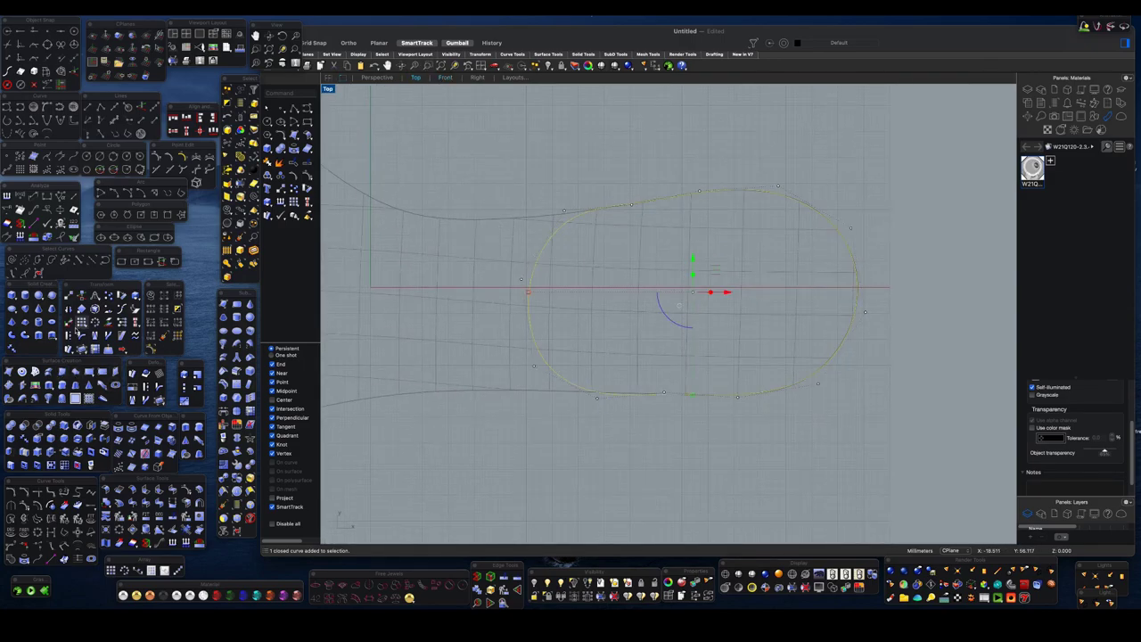
click(109, 326)
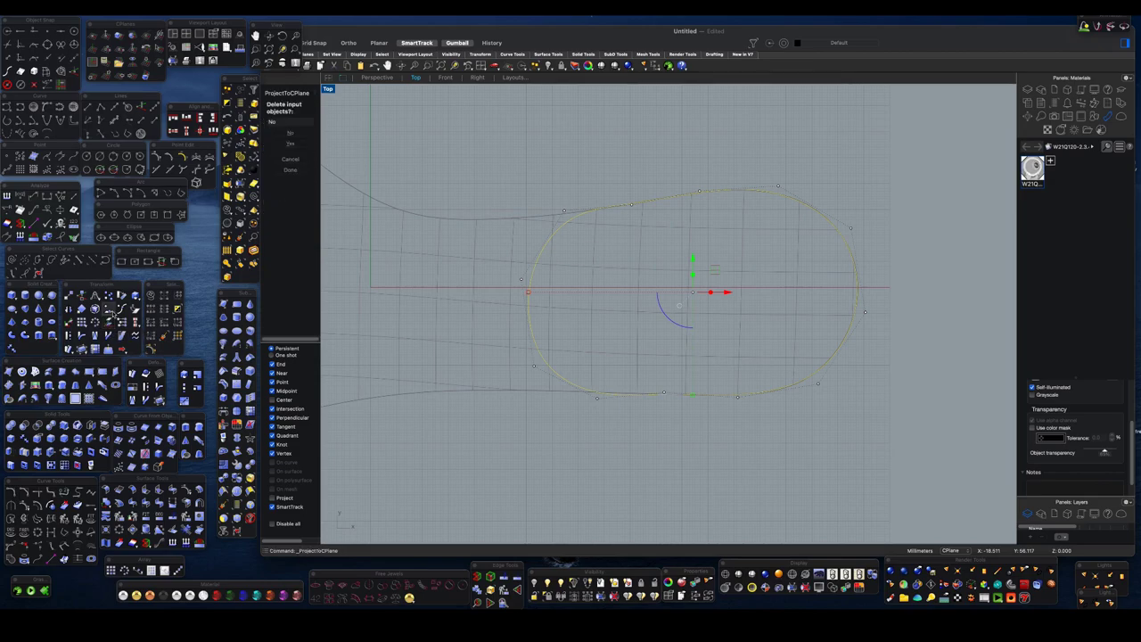
click(290, 171)
key(ctrl+F3)
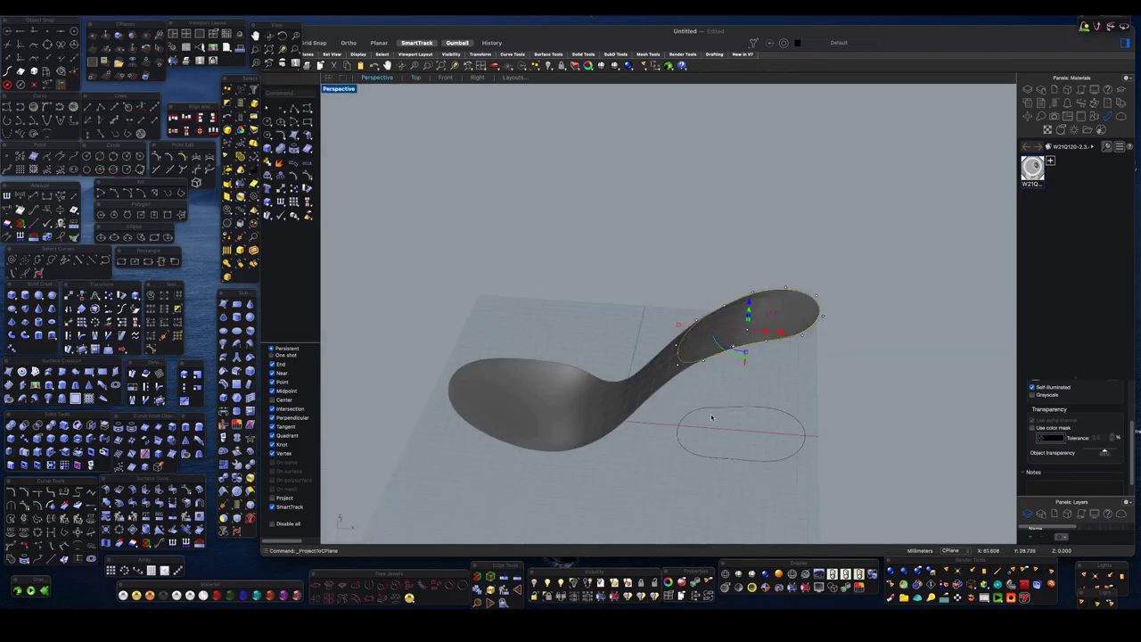
right_drag(694, 330, 565, 271)
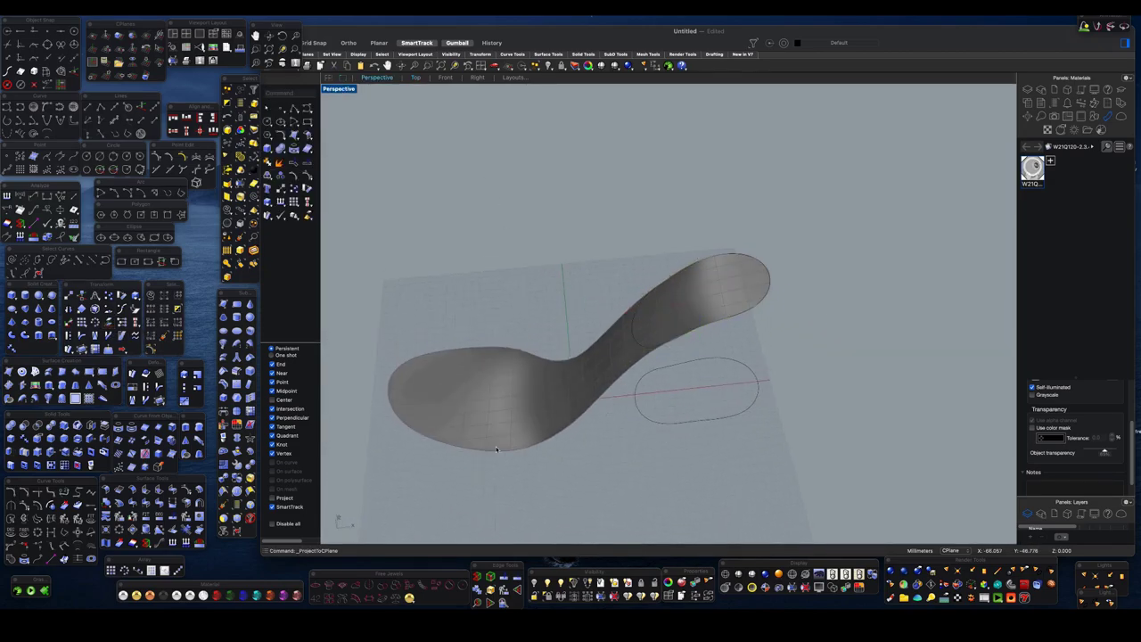
- Unlock the sole surface and reselect the flattened toe outline in Top view
key(ctrl+alt+l)
right_drag(629, 331, 378, 426)
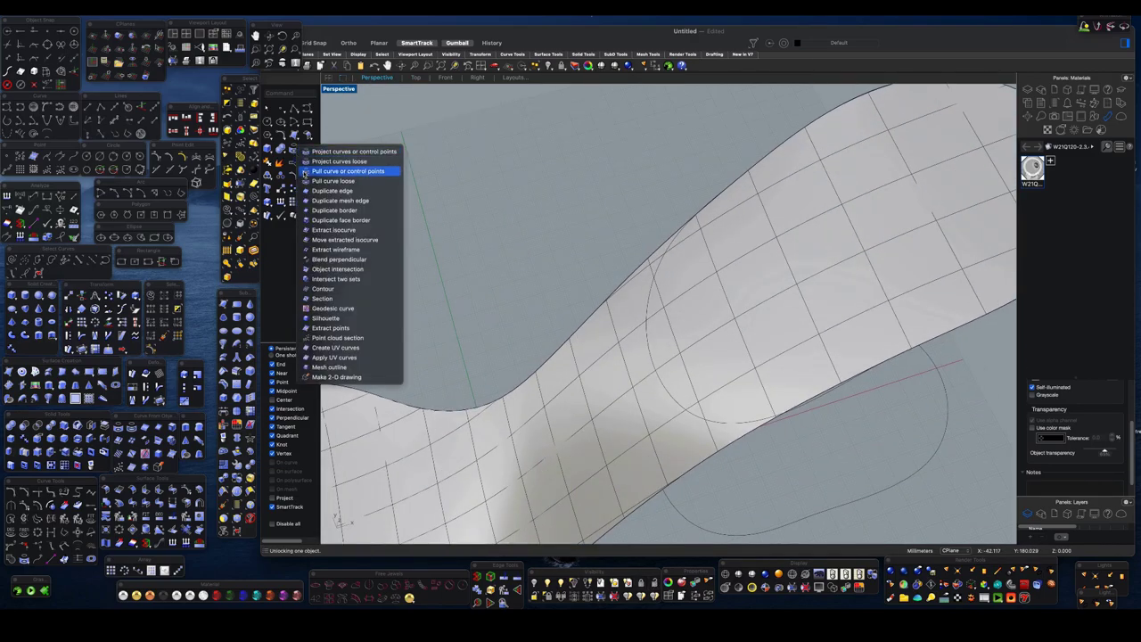
click(647, 344)
mouse_move(723, 305)
right_down()
mouse_move(689, 333)
mouse_move(526, 213)
right_up()
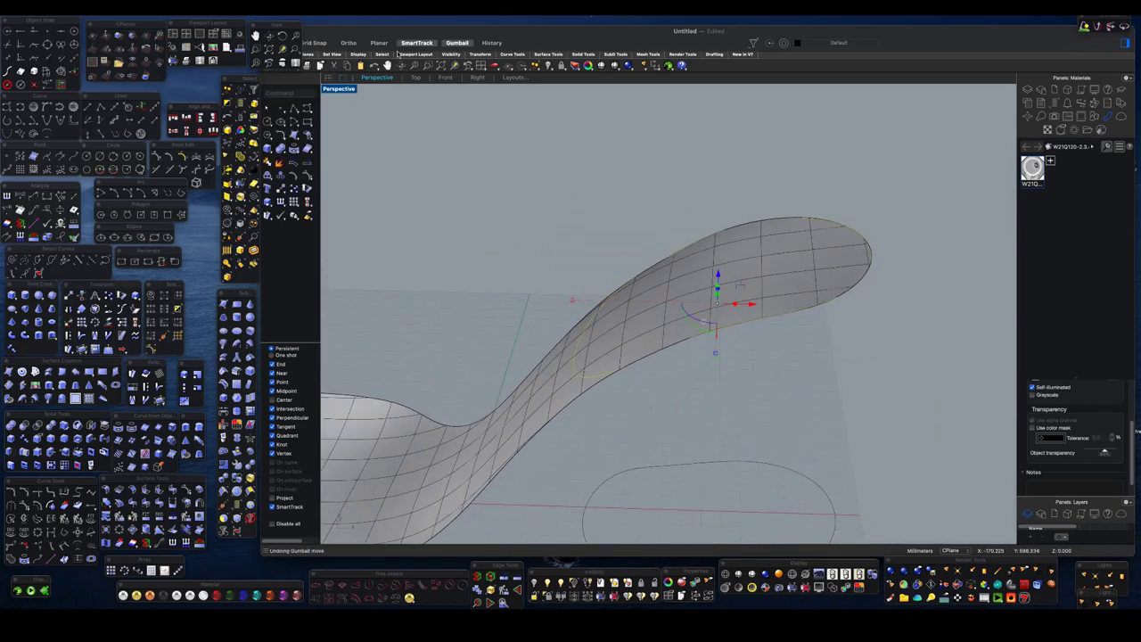
click(415, 78)
click(533, 245)
click(552, 265)
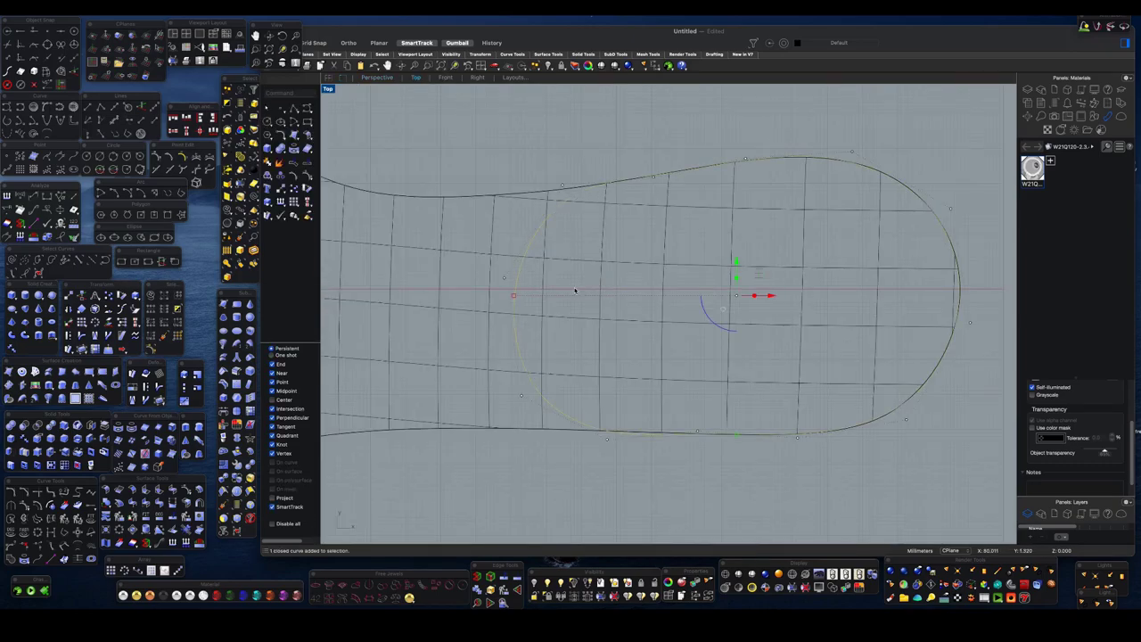
- Turn off Ortho and project the toe outline onto the sole surface
click(735, 434)
click(288, 159)
click(539, 280)
key(Return)
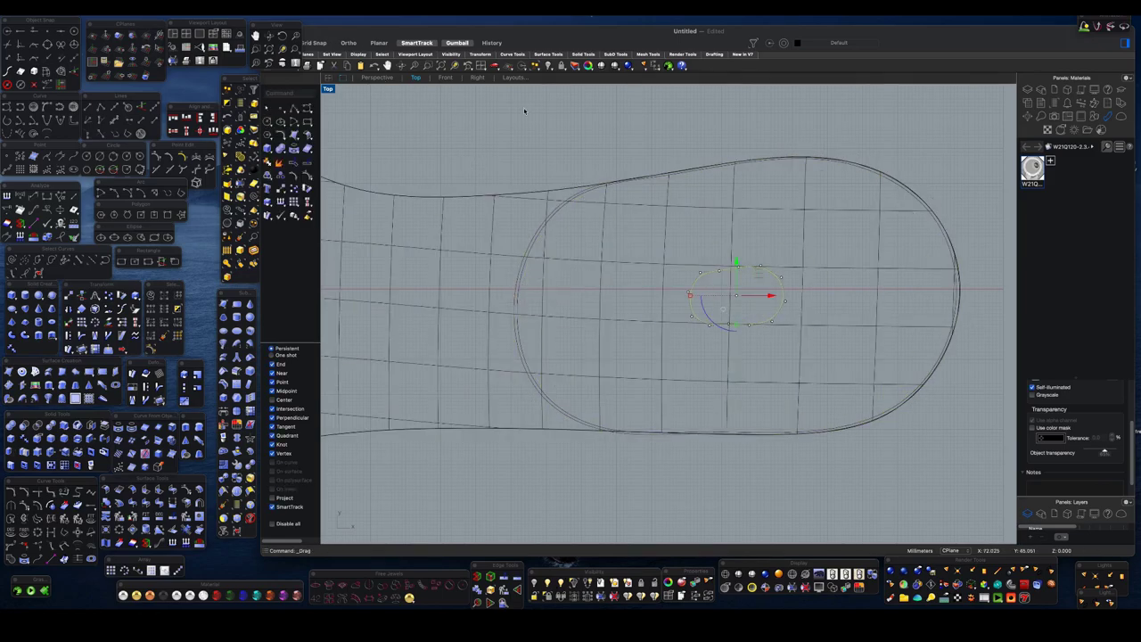
- Hide the sole surface and the extra closed curve
click(376, 78)
mouse_move(509, 177)
right_down()
mouse_move(660, 374)
mouse_move(540, 222)
mouse_move(575, 239)
mouse_move(552, 285)
mouse_move(550, 262)
mouse_move(568, 263)
mouse_move(502, 107)
right_up()
click(606, 254)
key(ctrl+h)
mouse_move(606, 254)
right_down()
mouse_move(633, 179)
mouse_move(484, 166)
mouse_move(690, 430)
mouse_move(668, 285)
right_up()
key(ctrl+h)
scroll(668, 278, up, 3)
scroll(604, 338, up, 3)
scroll(624, 351, up, 2)
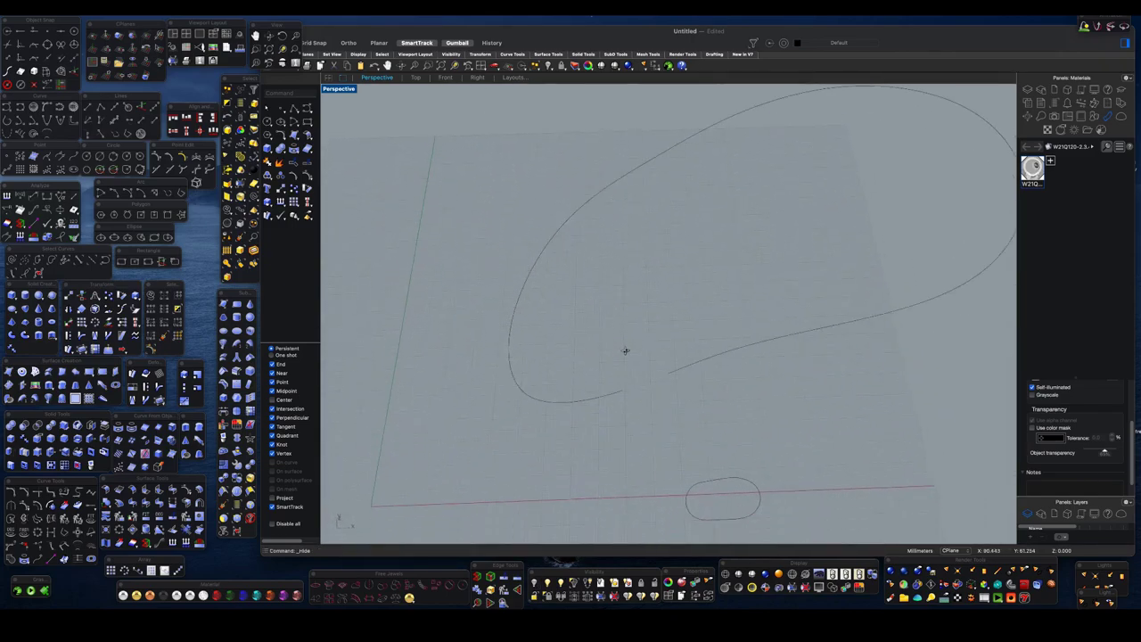
scroll(624, 350, down, 5)
- Match the projected curve's open ends so it closes smoothly
click(294, 120)
click(573, 374)
click(624, 357)
click(540, 277)
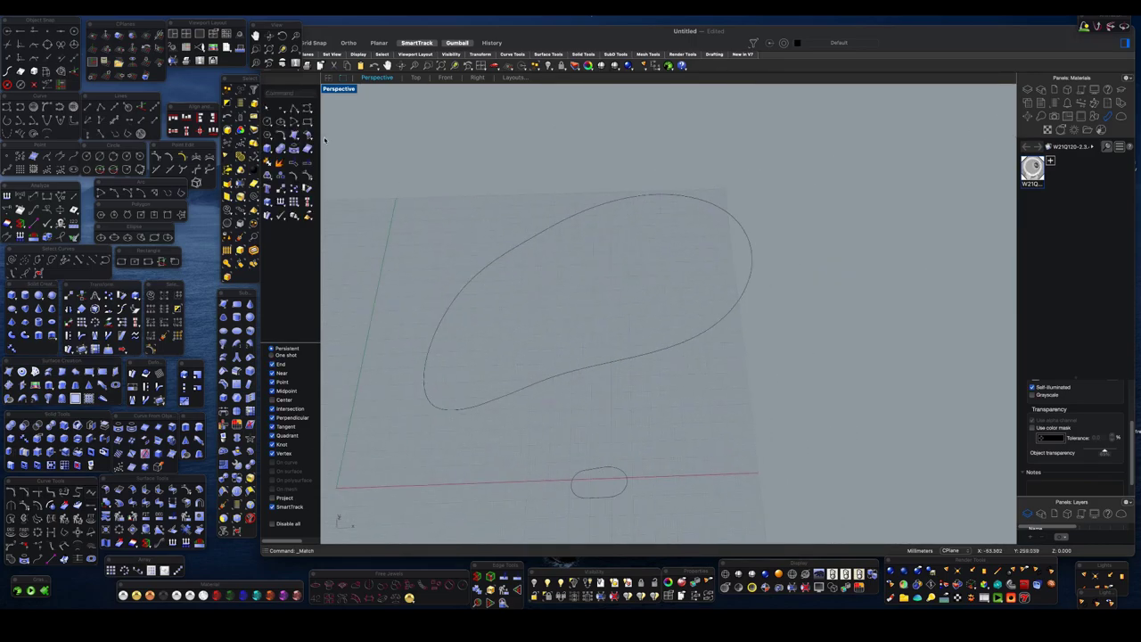
click(415, 77)
click(445, 78)
- End the heel profile curve on the base ellipse's quadrant, then orbit Perspective to view it in 3D
scroll(671, 397, up, 3)
scroll(650, 405, up, 3)
key(ctrl+F1)
scroll(588, 295, up, 5)
key(ctrl+F4)
right_drag(496, 187, 728, 179)
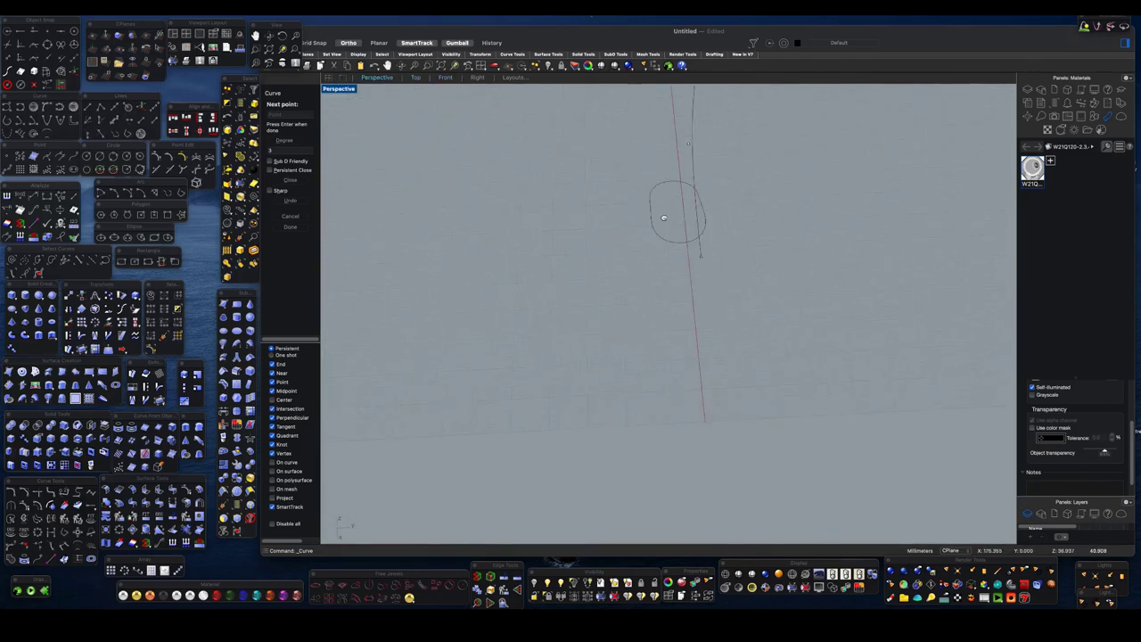
click(656, 265)
key(Return)
mouse_move(655, 265)
right_down()
mouse_move(558, 262)
mouse_move(535, 246)
mouse_move(628, 286)
mouse_move(603, 319)
mouse_move(450, 294)
right_up()
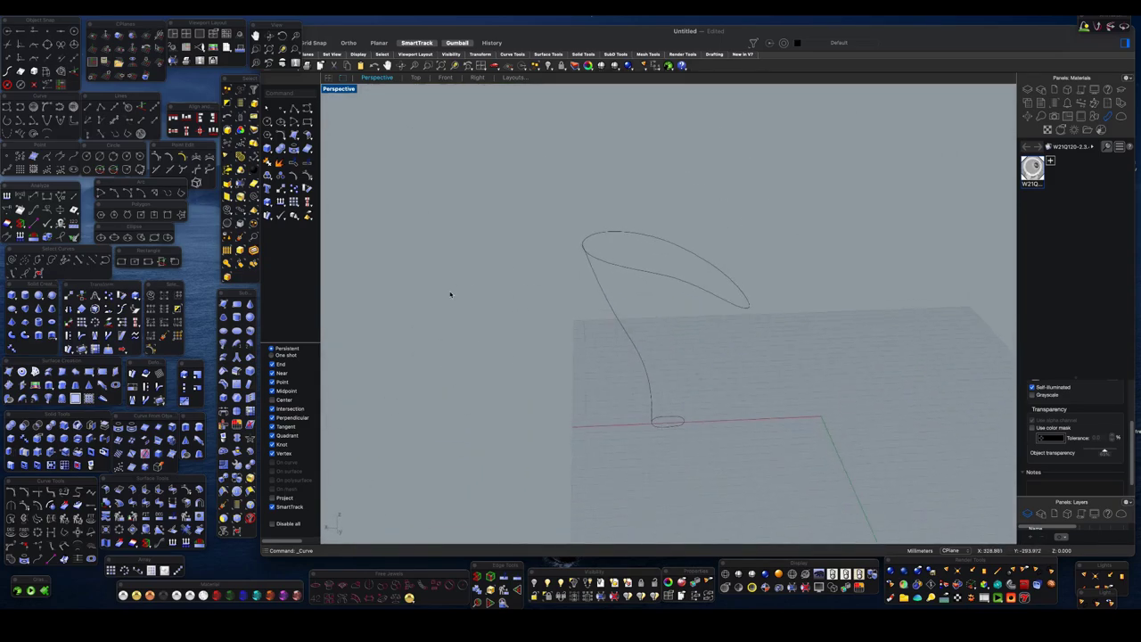
click(24, 403)
key(Escape)
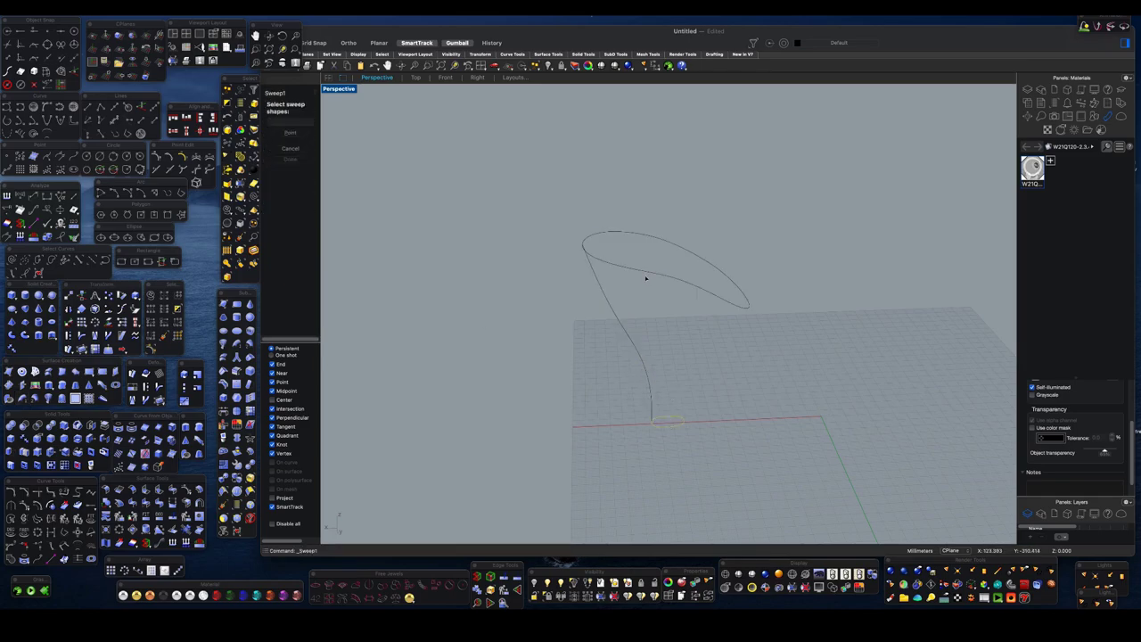
right_click(601, 326)
right_drag(648, 322, 654, 360)
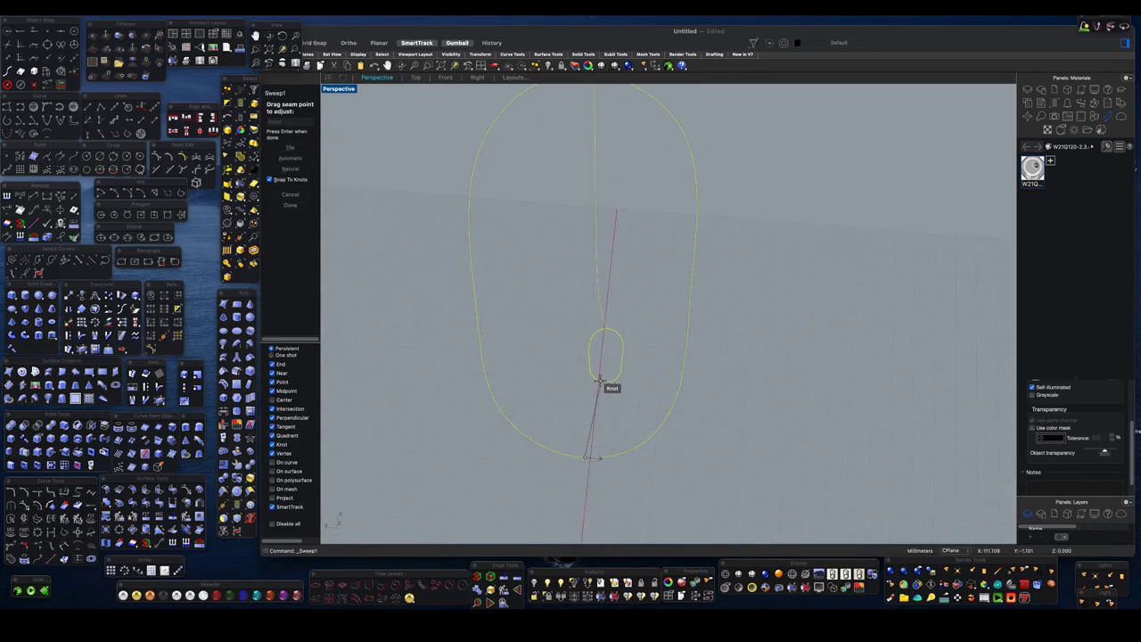
right_click(573, 419)
mouse_move(573, 418)
right_down()
mouse_move(710, 322)
mouse_move(814, 301)
mouse_move(623, 309)
right_up()
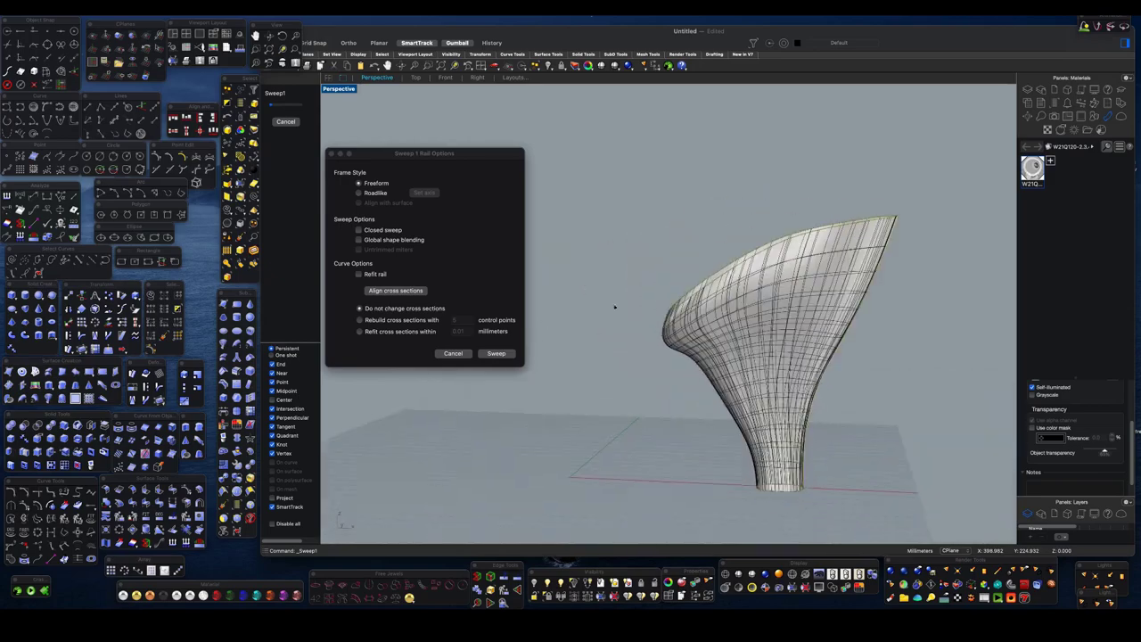
click(359, 183)
click(358, 239)
mouse_move(570, 401)
right_down()
mouse_move(897, 368)
mouse_move(713, 357)
right_up()
scroll(897, 368, up, 3)
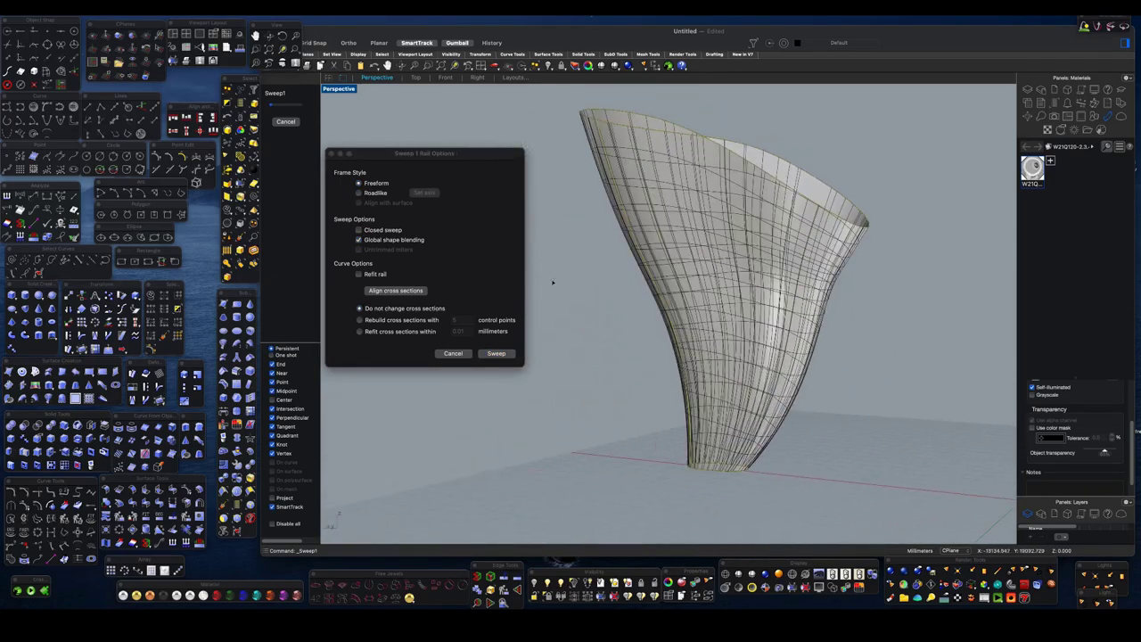
click(358, 239)
click(359, 331)
right_drag(624, 308, 570, 308)
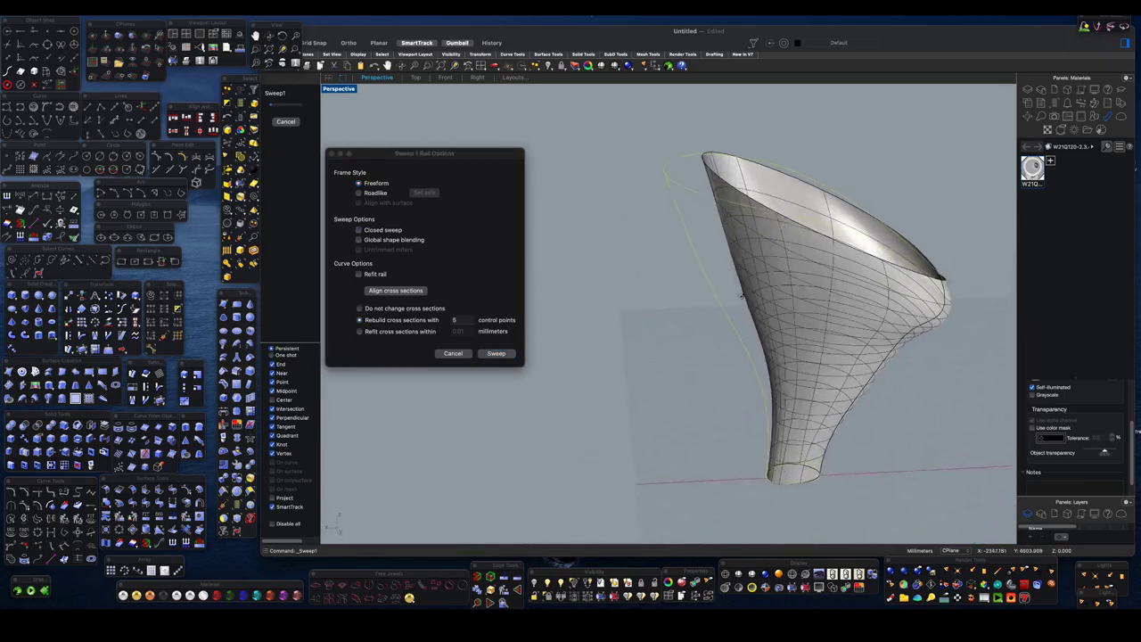
right_drag(477, 304, 719, 318)
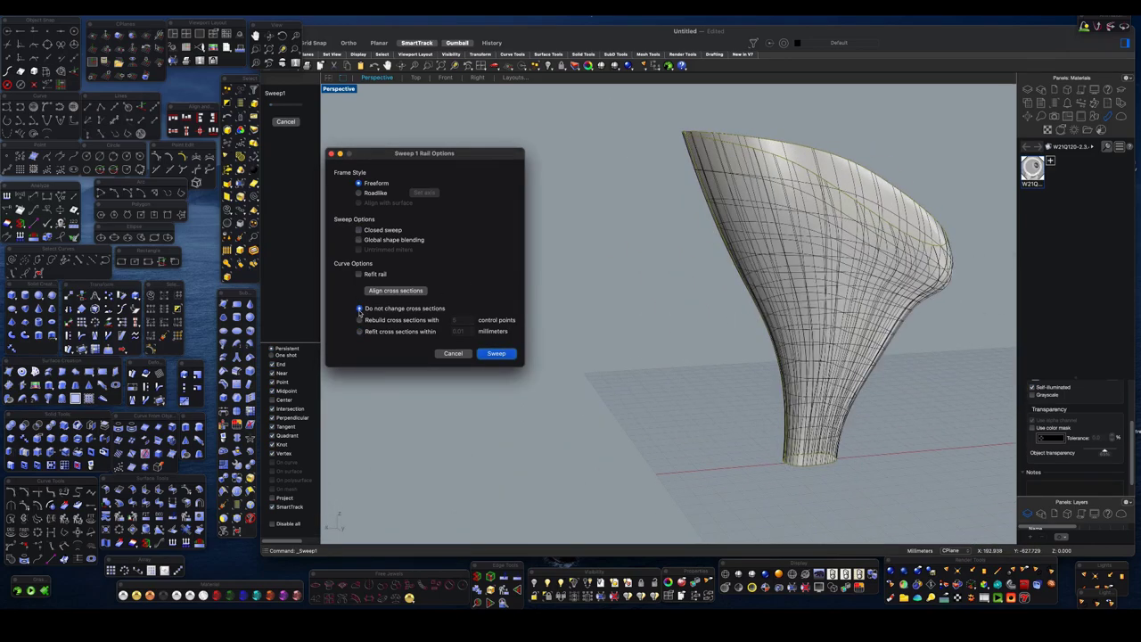
key(Escape)
key(ctrl+F1)
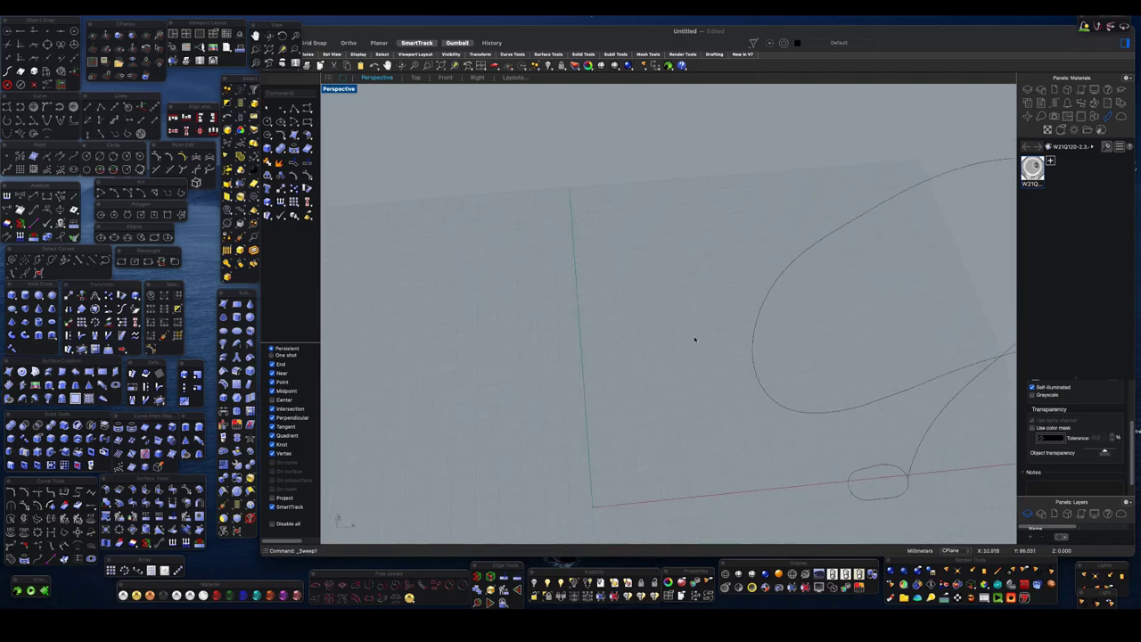
- Draw the second rail curve from the heel base to the top outline in the Front and Top views
scroll(490, 303, down, 3)
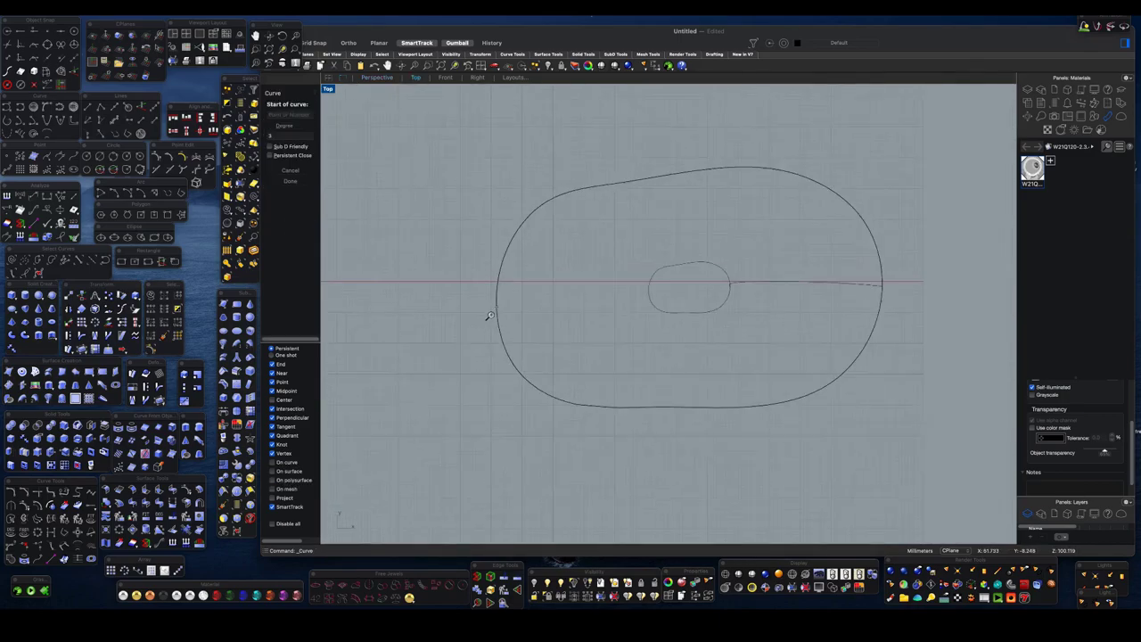
key(ctrl+F2)
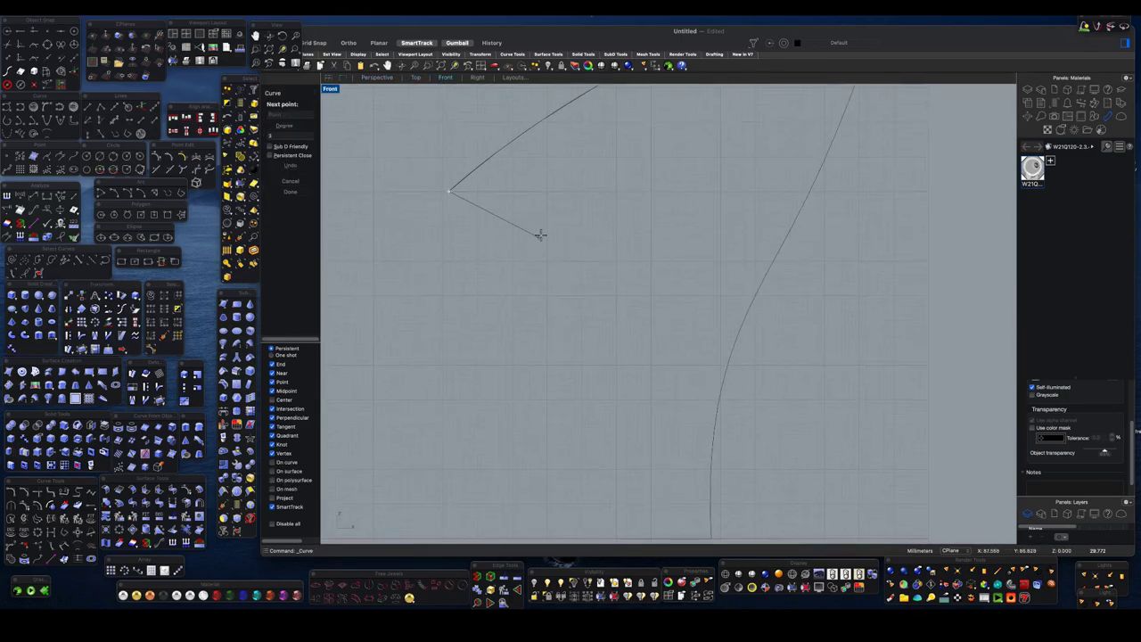
scroll(610, 370, up, 3)
click(598, 461)
key(ctrl+F1)
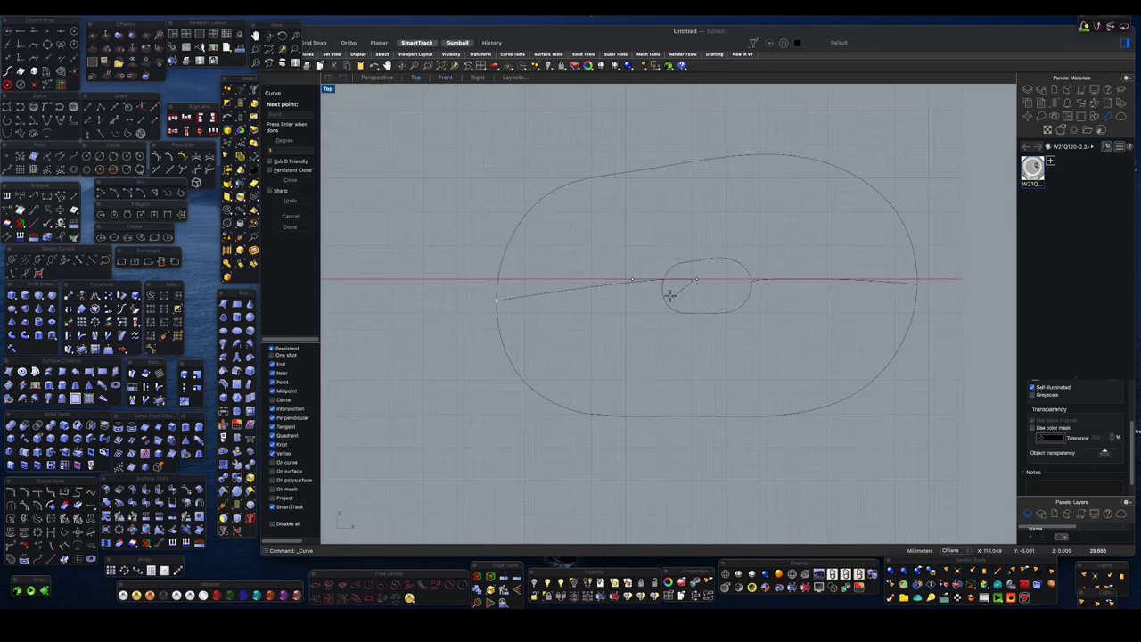
key(Return)
- Nudge the new rail curve slightly into position, then deselect it
scroll(629, 277, up, 2)
drag(630, 252, 709, 280)
scroll(727, 271, up, 3)
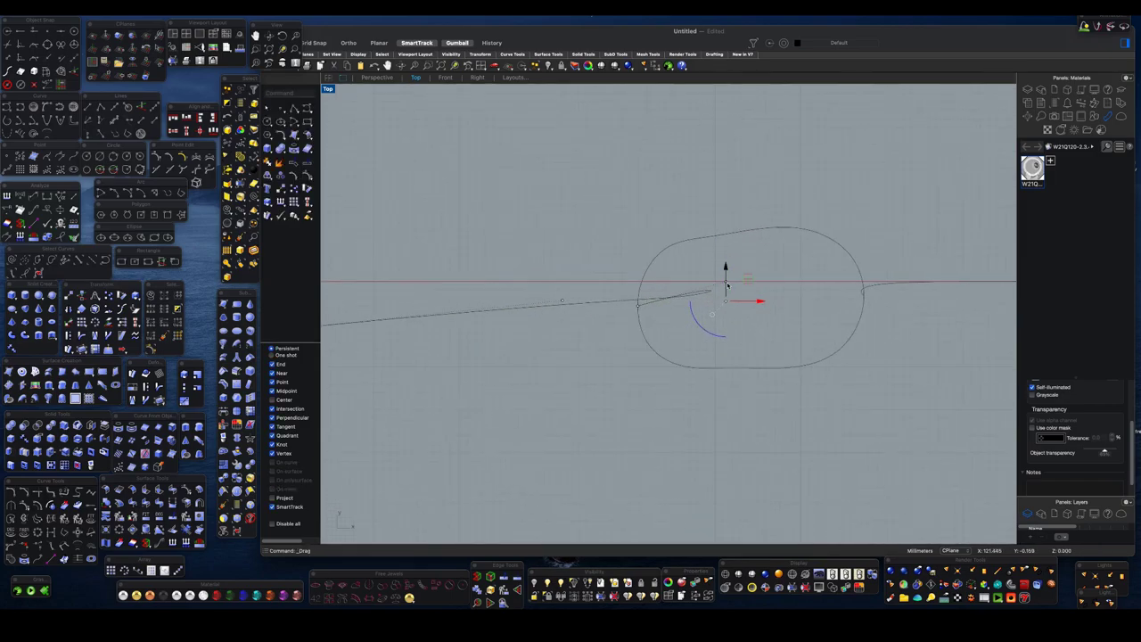
scroll(642, 285, up, 3)
click(641, 287)
scroll(657, 352, down, 3)
scroll(718, 317, down, 1)
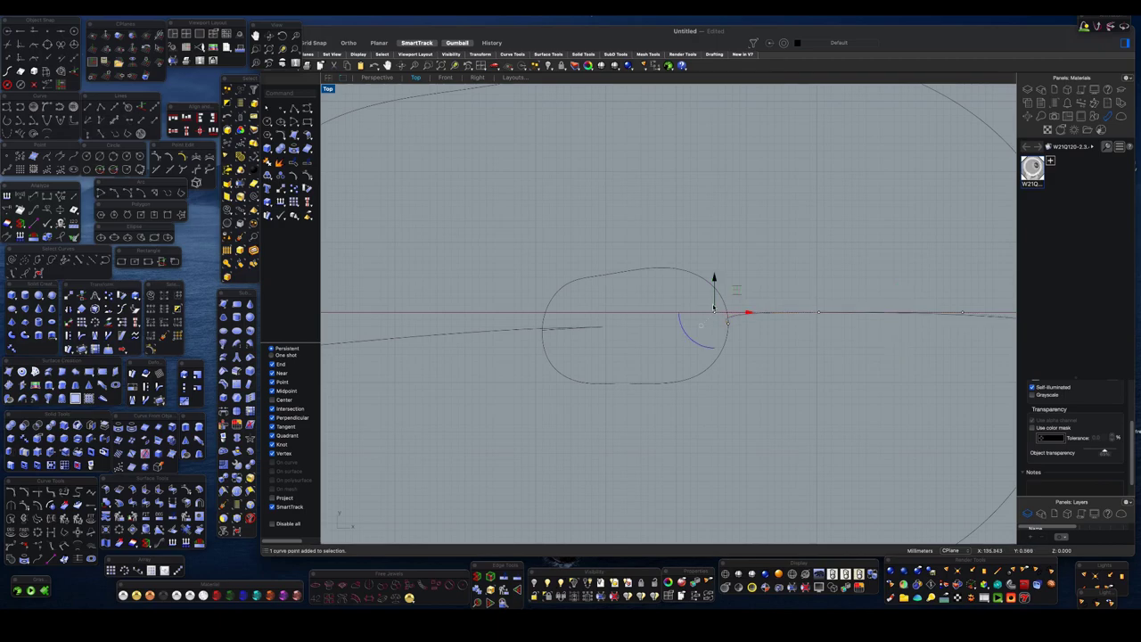
- Adjust a point on the new rail and review the whole heel curve set in Perspective
click(818, 312)
scroll(785, 320, right, 5)
scroll(788, 304, down, 2)
click(376, 76)
mouse_move(400, 112)
right_down()
mouse_move(675, 315)
mouse_move(739, 477)
right_up()
right_drag(706, 414, 727, 334)
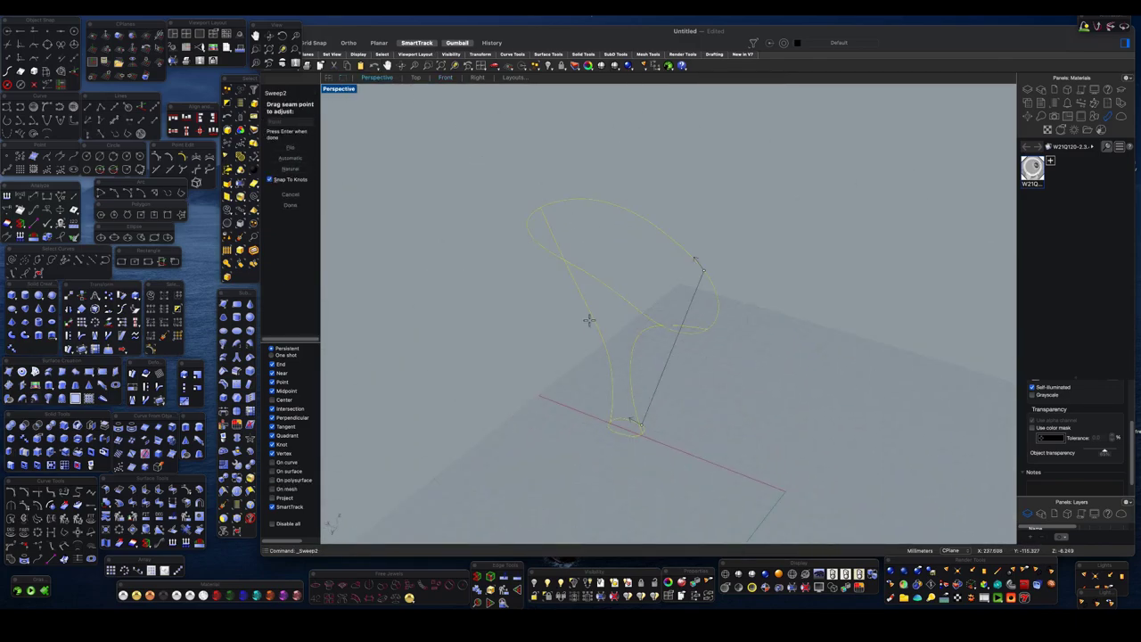
- Build the two-rail heel sweep with the cross sections left unchanged
key(Return)
mouse_move(596, 350)
right_down()
mouse_move(727, 289)
mouse_move(642, 294)
mouse_move(585, 276)
right_up()
click(256, 195)
click(257, 184)
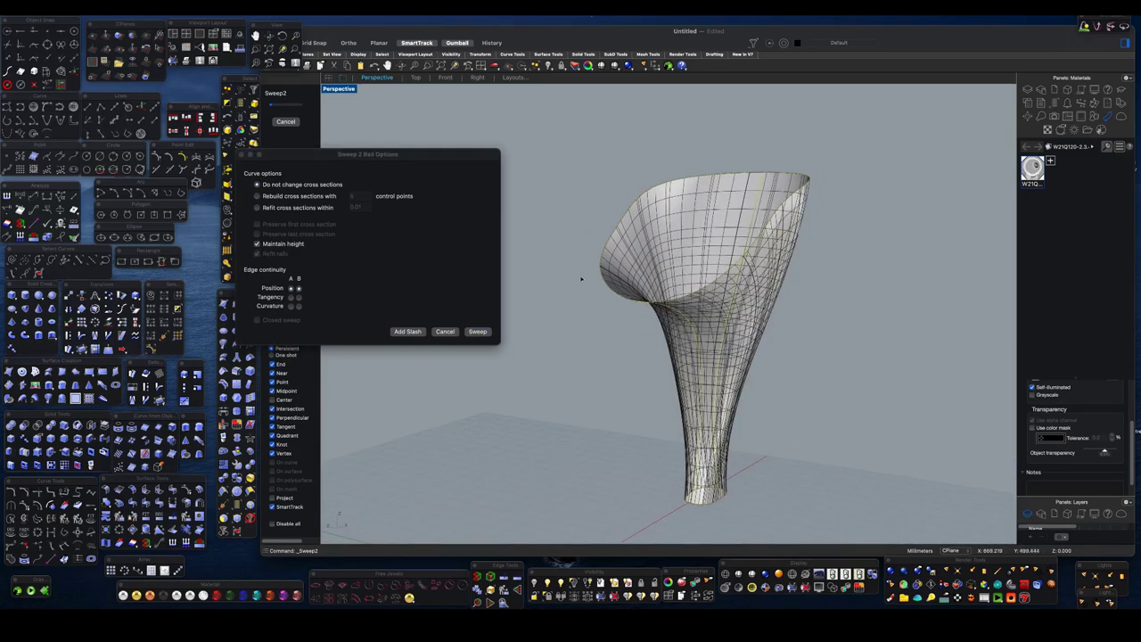
click(478, 331)
- Check the finished heel in Rendered display, then return to Shaded
mouse_move(650, 331)
right_down()
mouse_move(713, 357)
mouse_move(561, 318)
mouse_move(382, 334)
right_up()
key(super+alt+r)
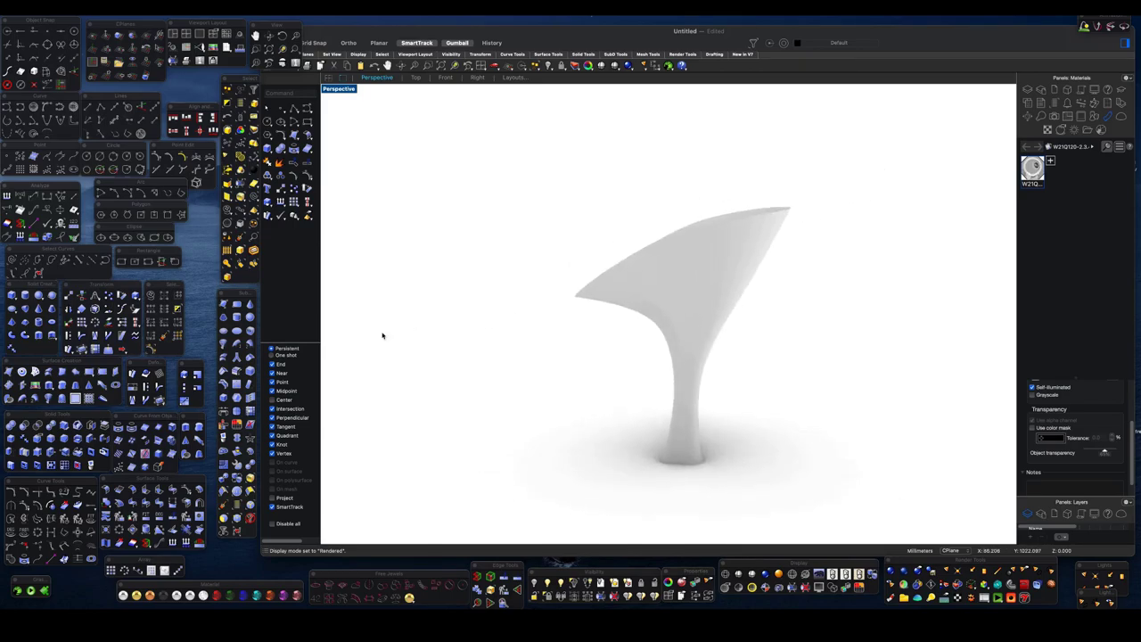
key(super+alt+s)
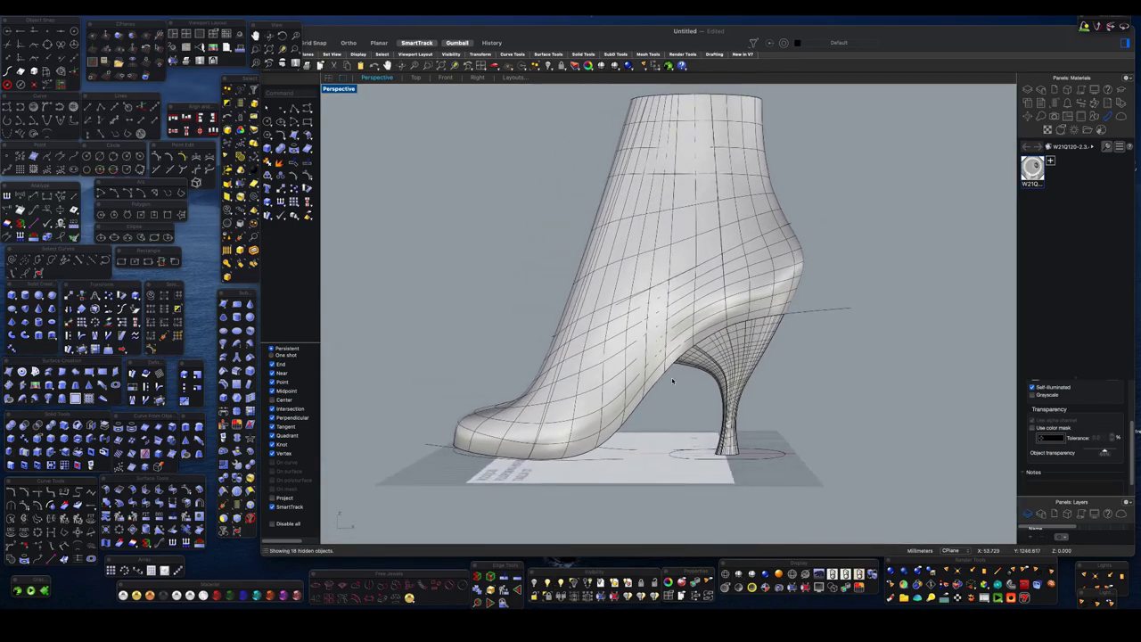
- Select the shoe body, lock and unlock it, and check the heel against it in Rendered mode
click(663, 318)
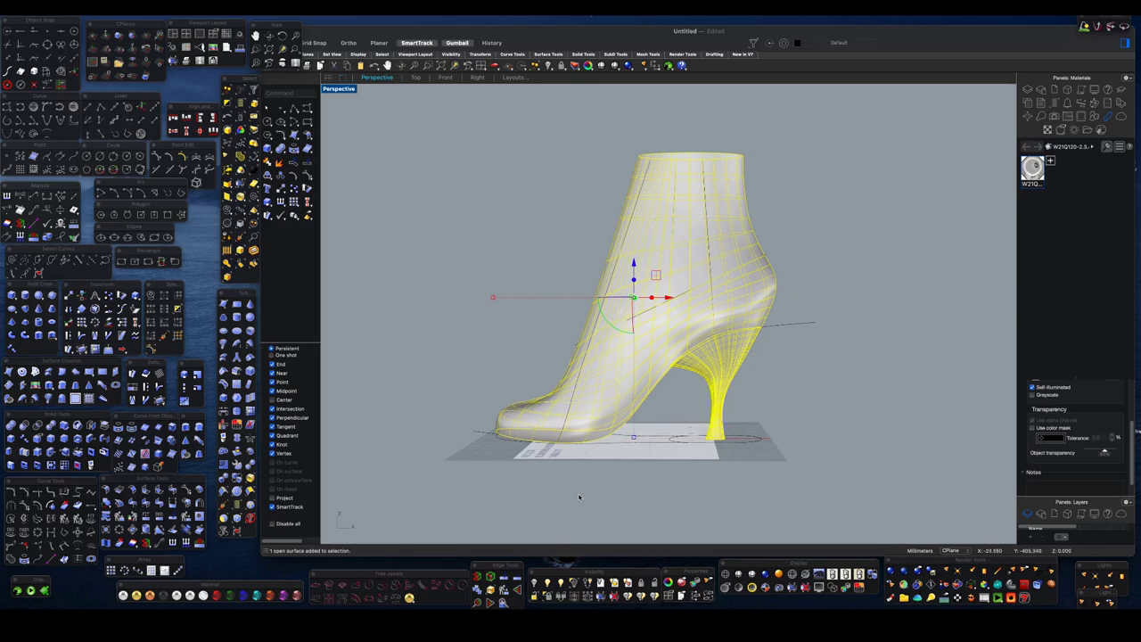
key(super+l)
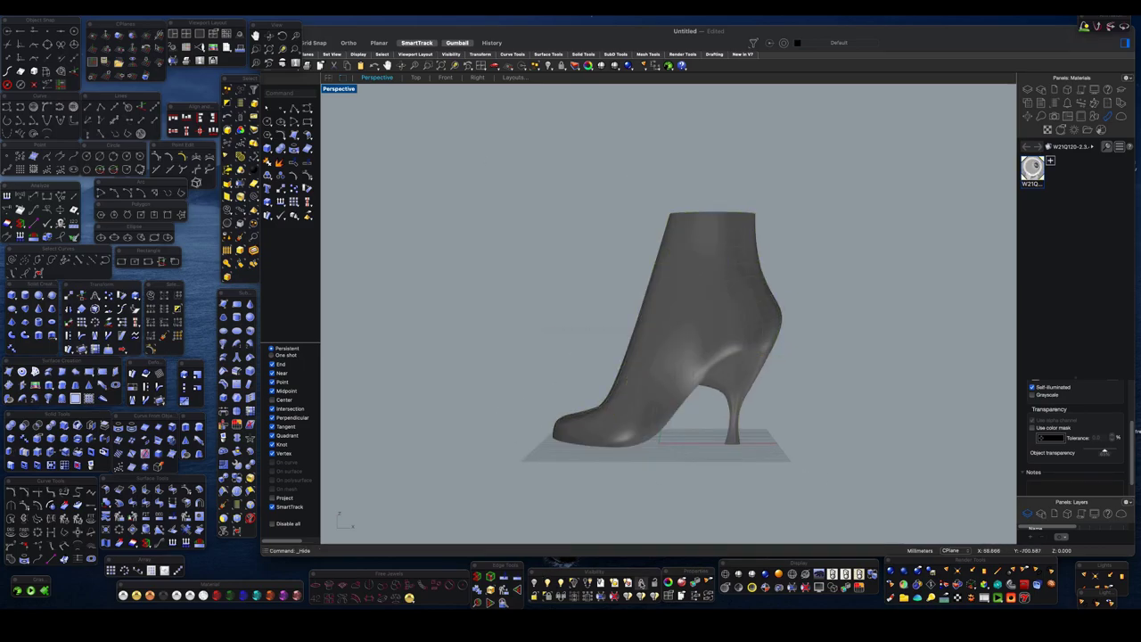
key(super+alt+l)
right_drag(674, 326, 677, 357)
key(super+alt+r)
scroll(601, 335, up, 3)
mouse_move(600, 335)
right_down()
mouse_move(594, 305)
mouse_move(515, 363)
mouse_move(538, 379)
right_up()
key(super+alt+s)
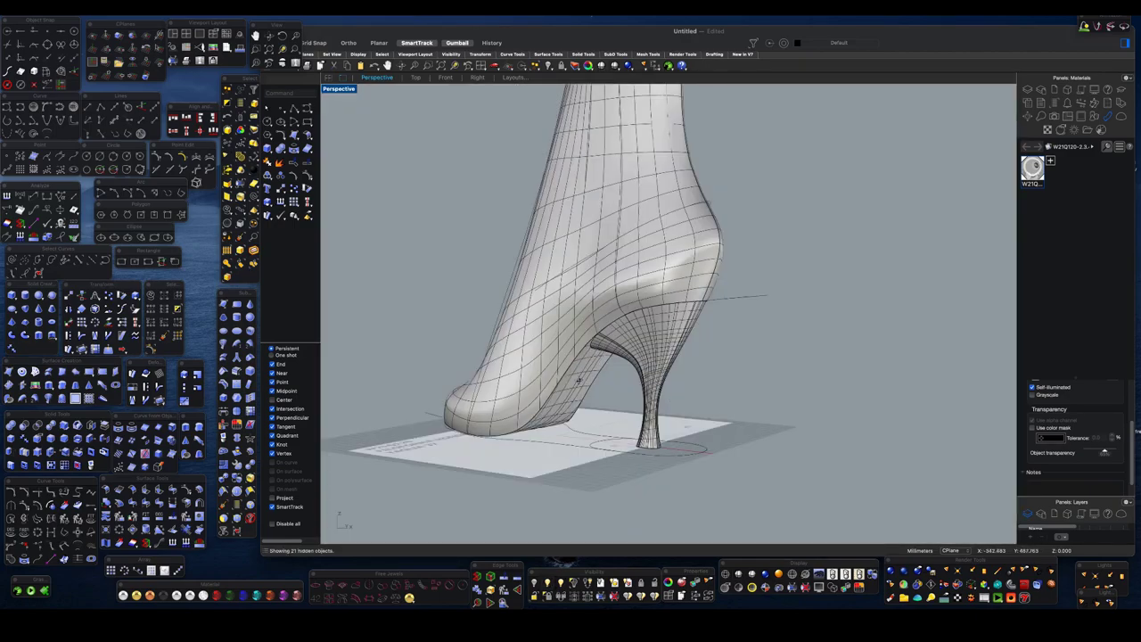
- Reselect the shoe body and review it from a close side view in Rendered display
click(577, 380)
key(super+alt+r)
right_drag(577, 381, 484, 396)
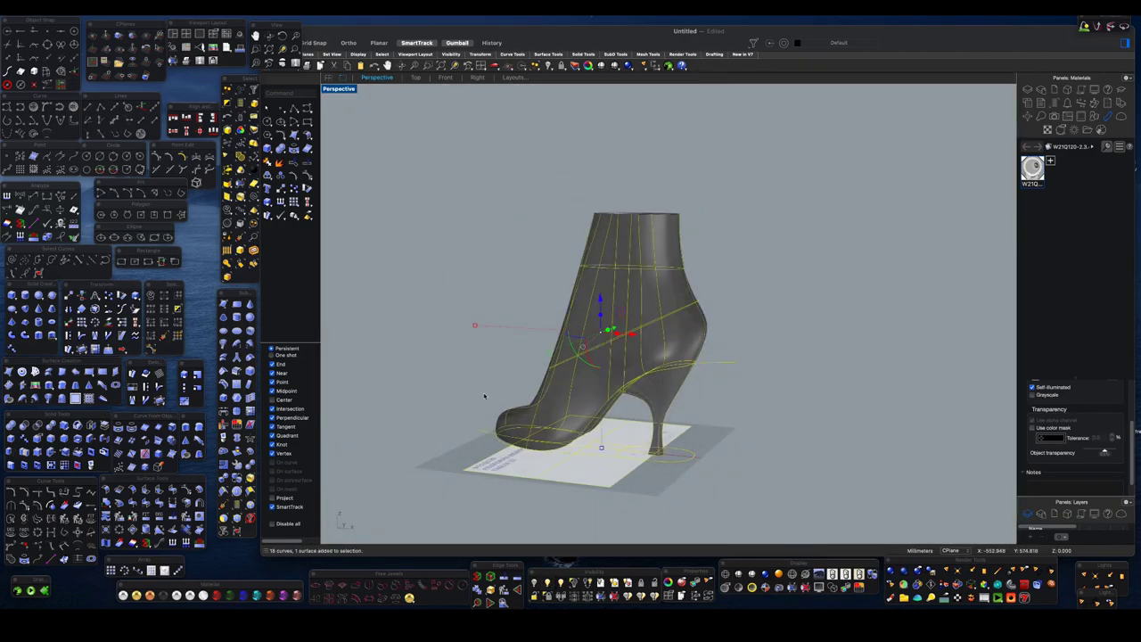
mouse_move(565, 351)
right_down()
mouse_move(644, 344)
mouse_move(583, 338)
mouse_move(645, 359)
mouse_move(532, 341)
mouse_move(667, 342)
mouse_move(616, 359)
mouse_move(550, 357)
mouse_move(565, 331)
mouse_move(489, 362)
mouse_move(677, 532)
right_up()
key(super+alt+r)
key(super+alt+s)
scroll(596, 413, up, 3)
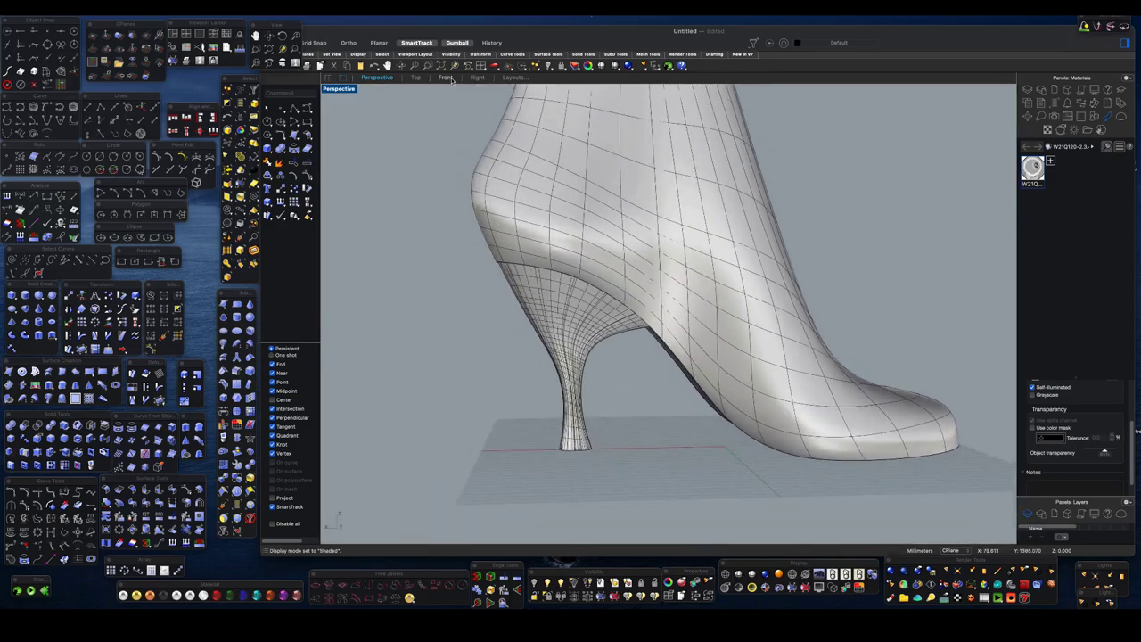
- Frame the heel in the Front view, select it and cap its open bottom
click(444, 78)
scroll(593, 356, up, 3)
scroll(594, 357, down, 1)
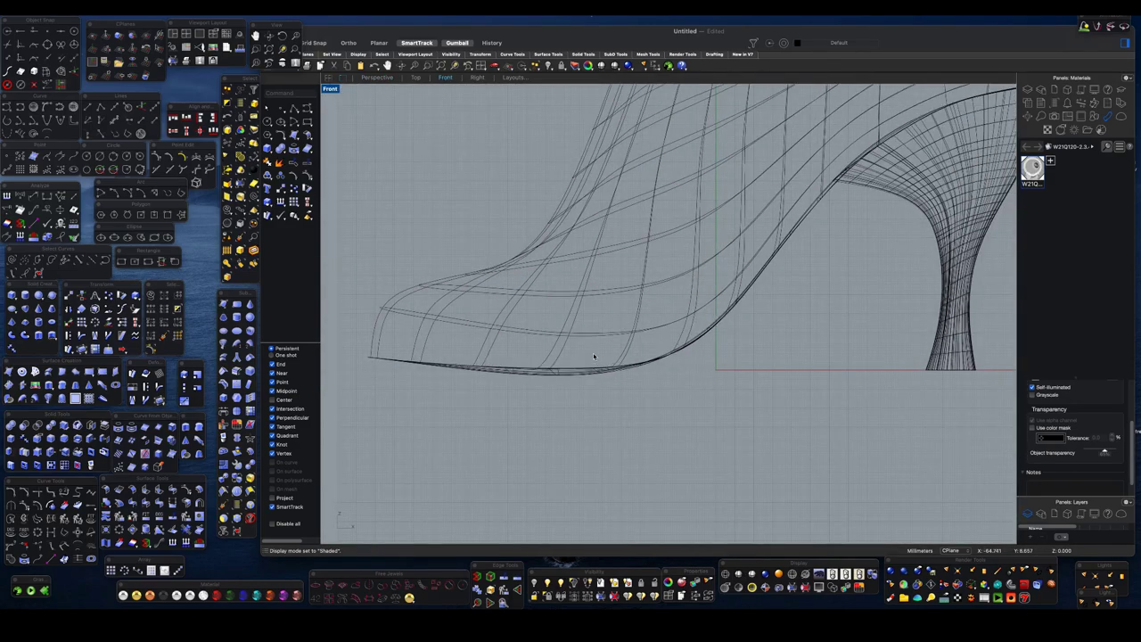
scroll(594, 357, down, 2)
right_drag(784, 335, 832, 348)
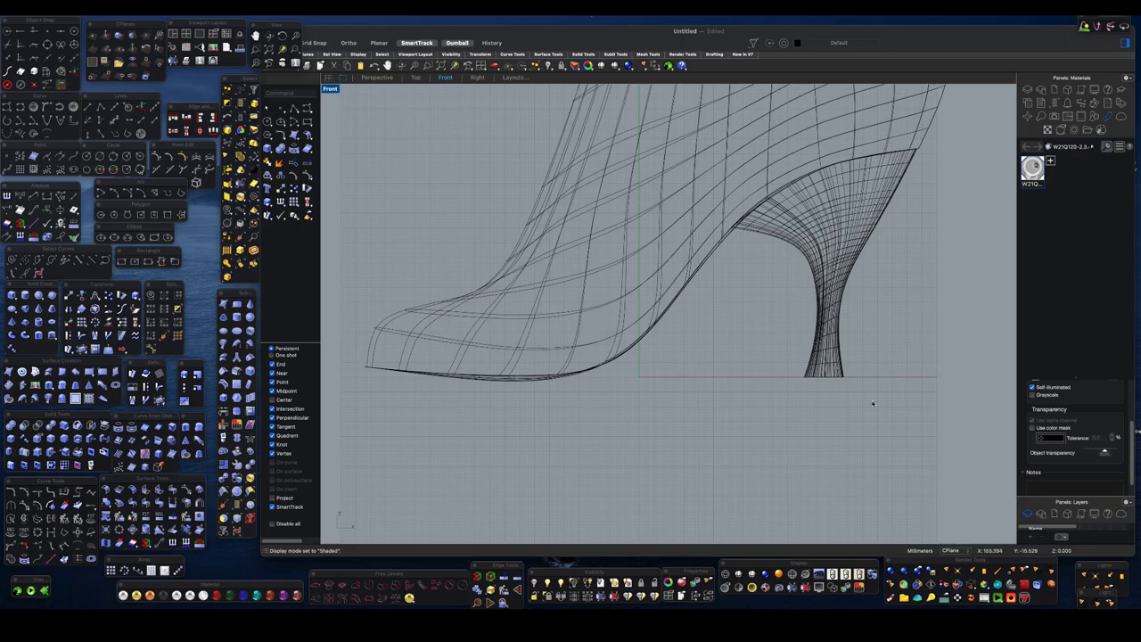
right_drag(872, 404, 802, 409)
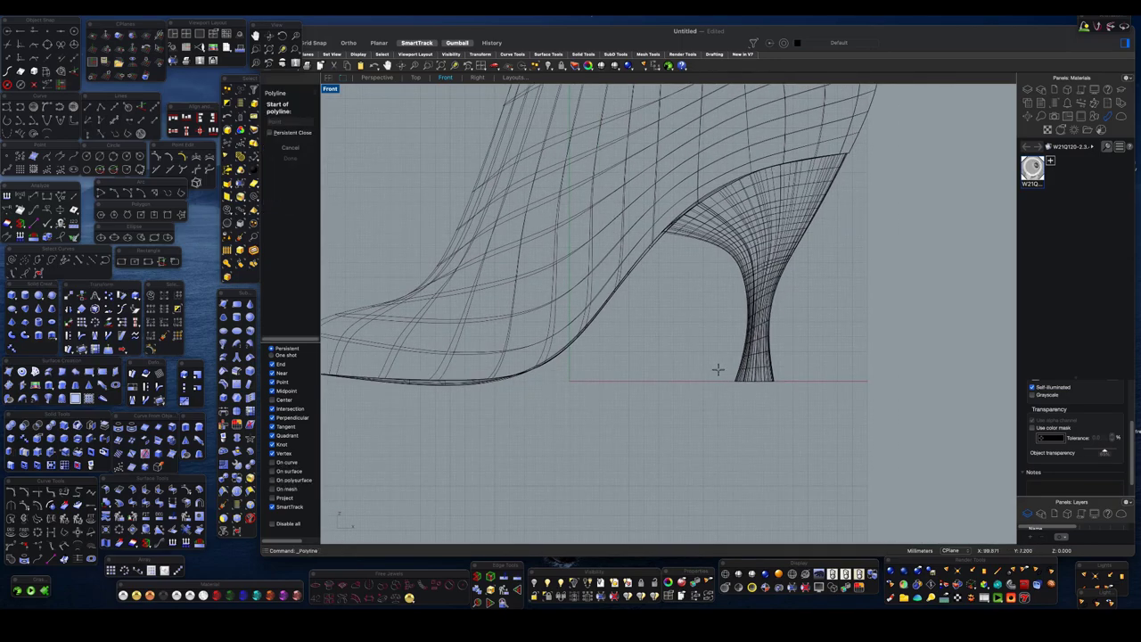
click(376, 77)
right_drag(624, 357, 575, 306)
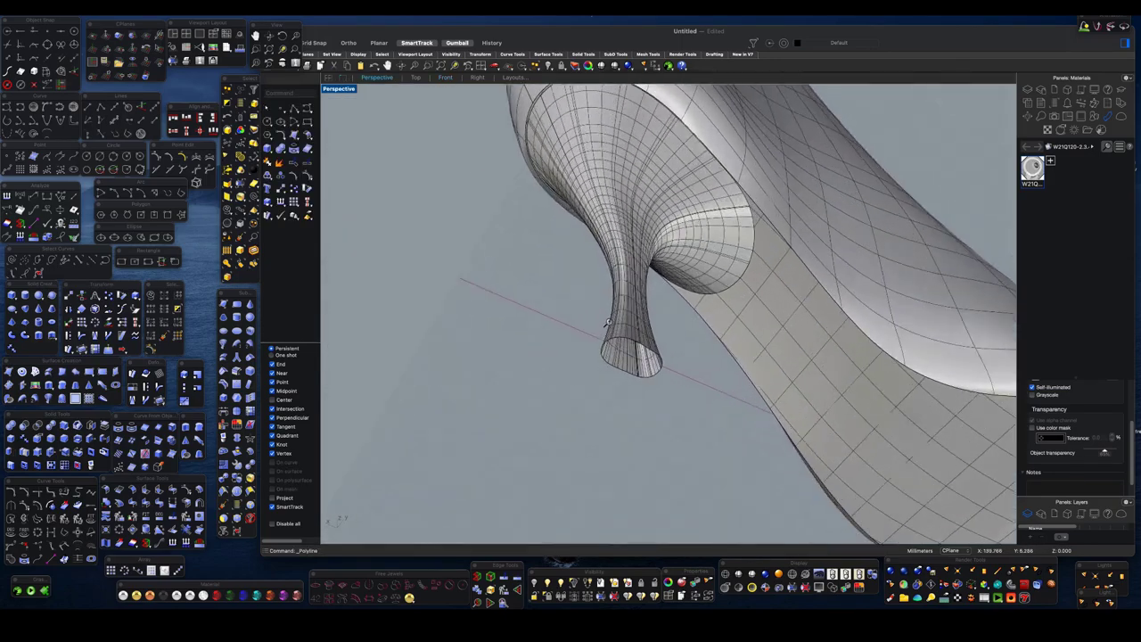
click(624, 294)
click(91, 425)
- Orbit to a three-quarter view and select the shoe's lower sole surface
right_drag(534, 268, 631, 333)
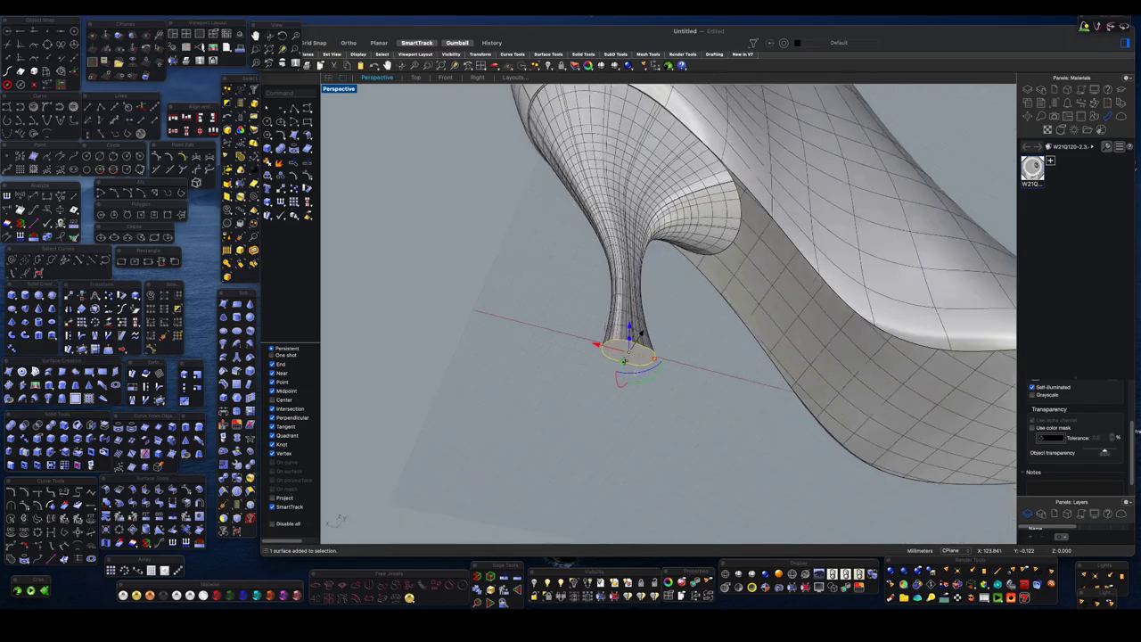
mouse_move(559, 329)
right_down()
mouse_move(587, 306)
mouse_move(574, 307)
right_up()
click(587, 306)
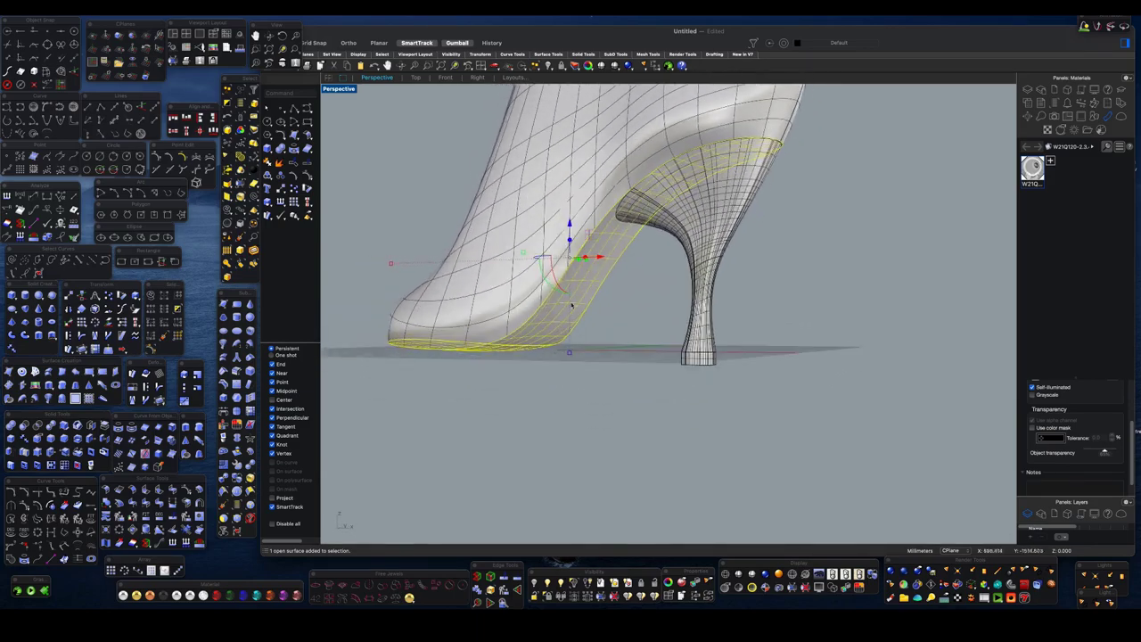
click(198, 491)
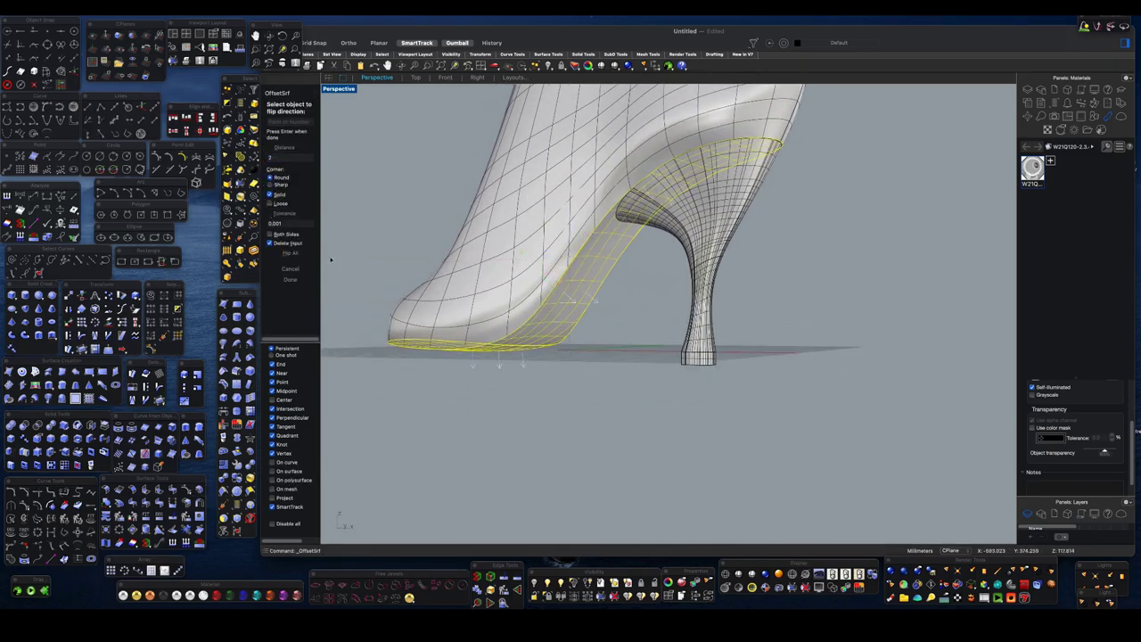
- Offset the sole surface into a solid with distance 1, redoing it after an undo
key(Return)
mouse_move(336, 258)
right_down()
mouse_move(597, 174)
mouse_move(596, 259)
right_up()
scroll(597, 174, up, 5)
scroll(597, 174, down, 5)
key(ctrl+z)
key(ctrl+z)
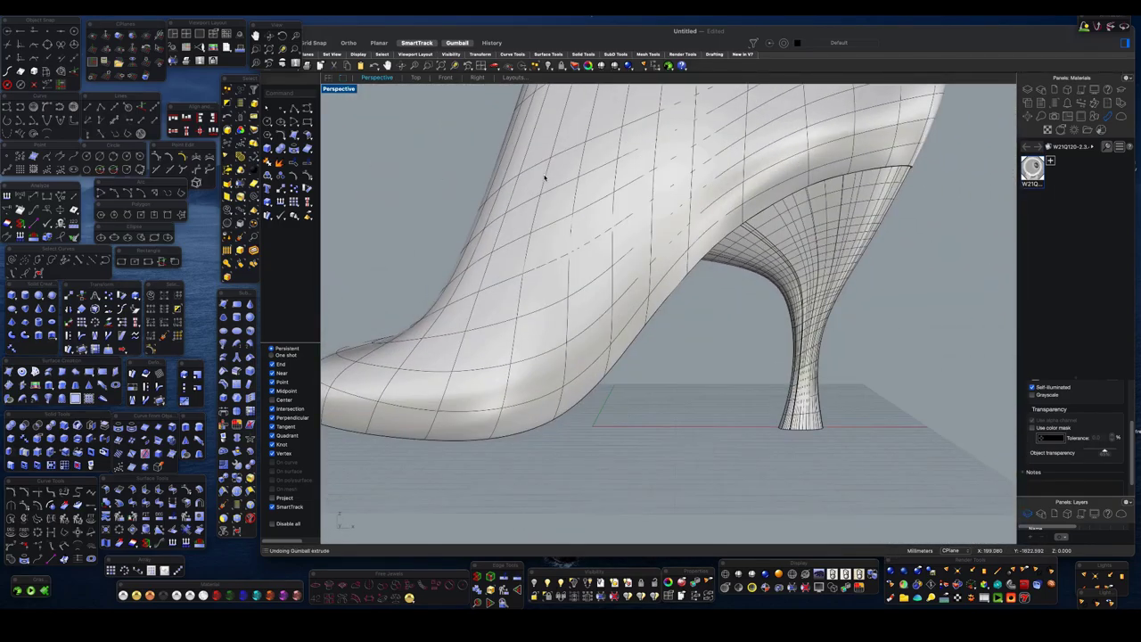
mouse_move(563, 299)
right_down()
mouse_move(650, 294)
mouse_move(335, 475)
right_up()
click(649, 294)
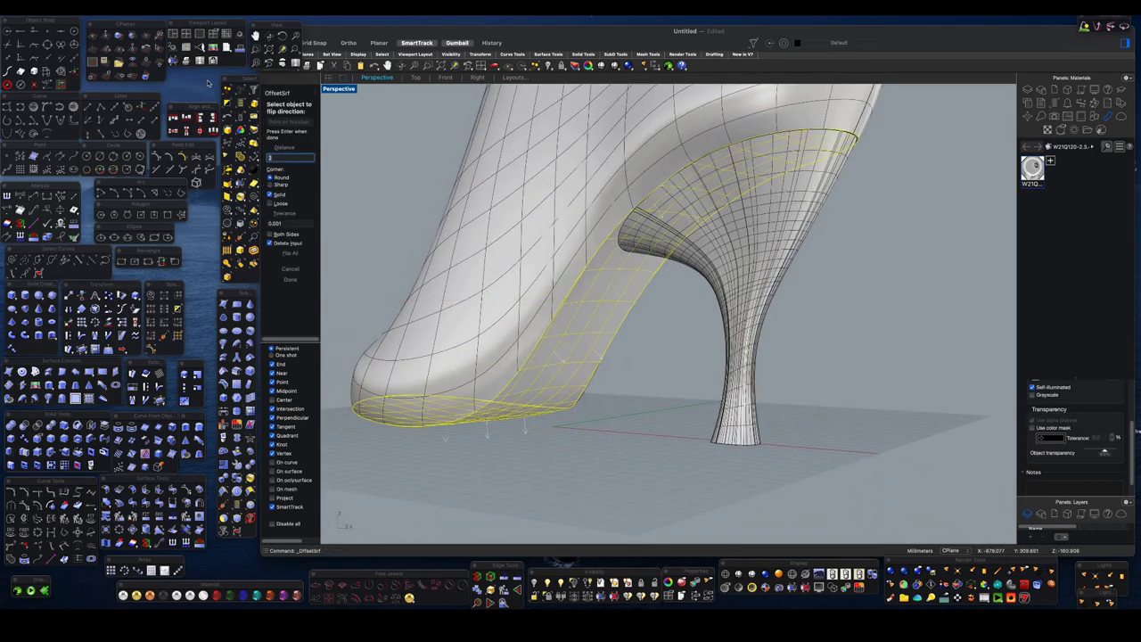
click(291, 279)
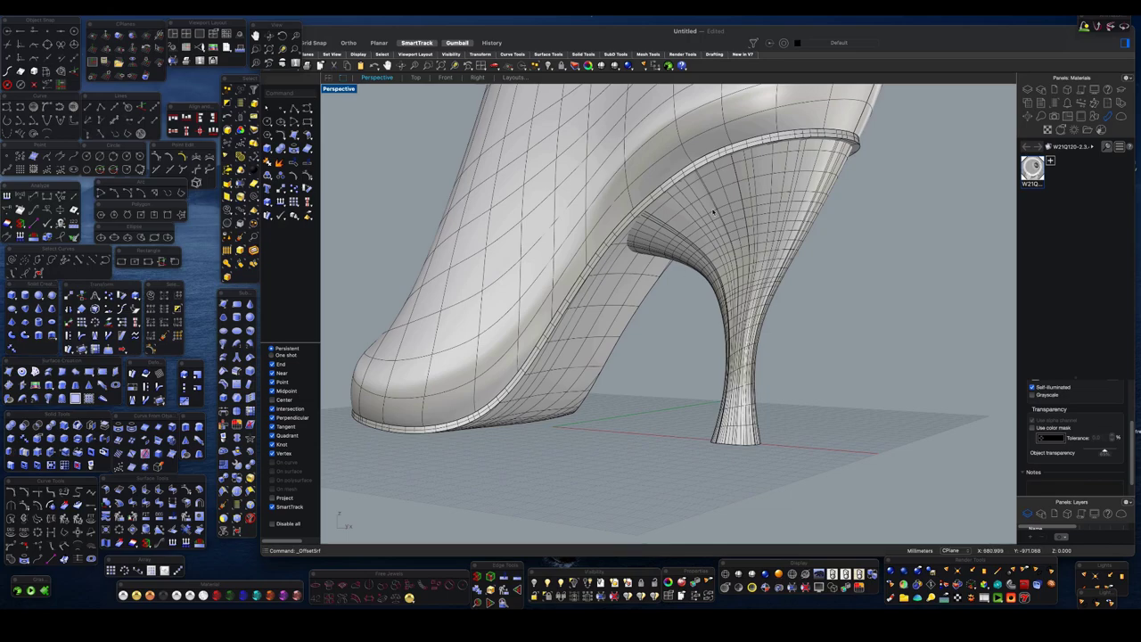
- Move the heel up in the Front view to sit beneath the sole, then inspect from below
click(756, 252)
click(444, 76)
scroll(756, 252, up, 3)
drag(756, 252, 755, 254)
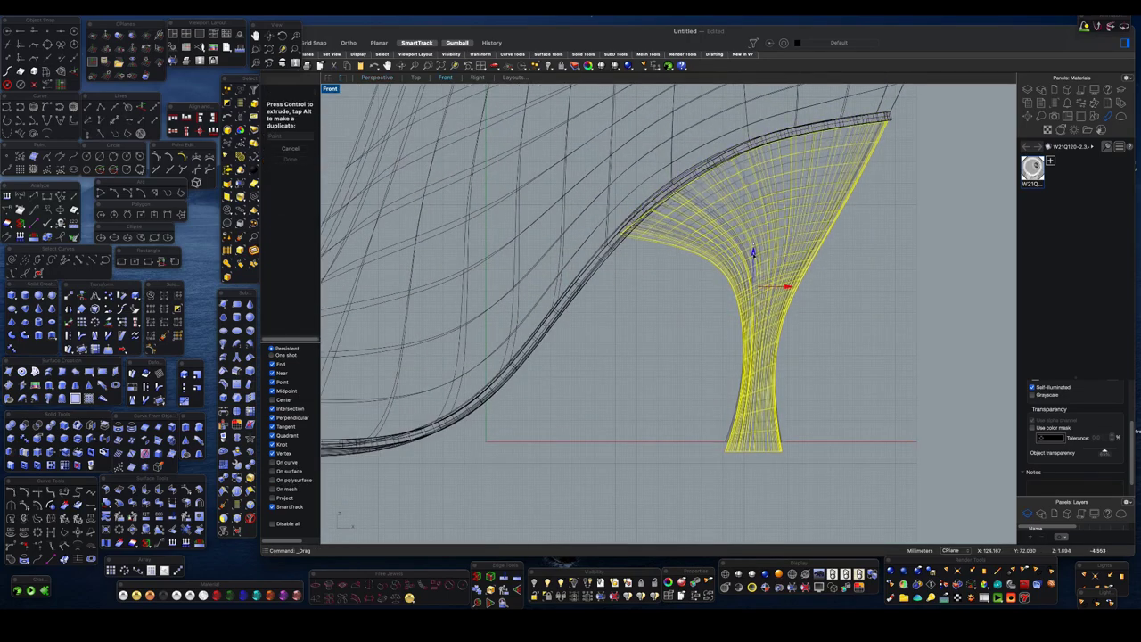
scroll(755, 252, down, 3)
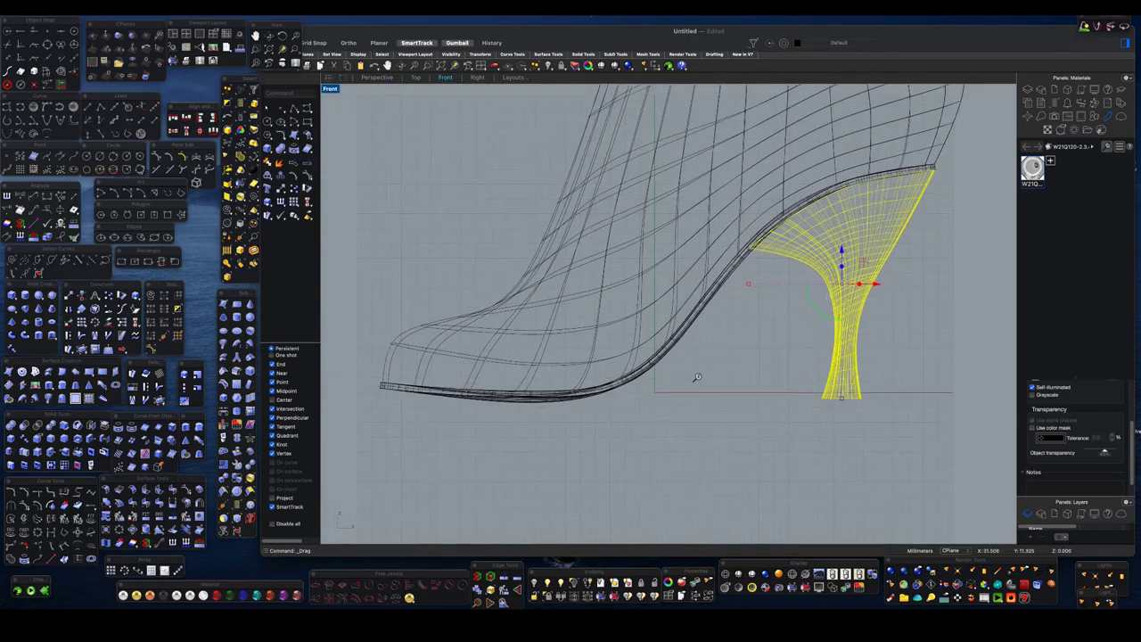
right_drag(516, 244, 611, 329)
scroll(610, 330, up, 2)
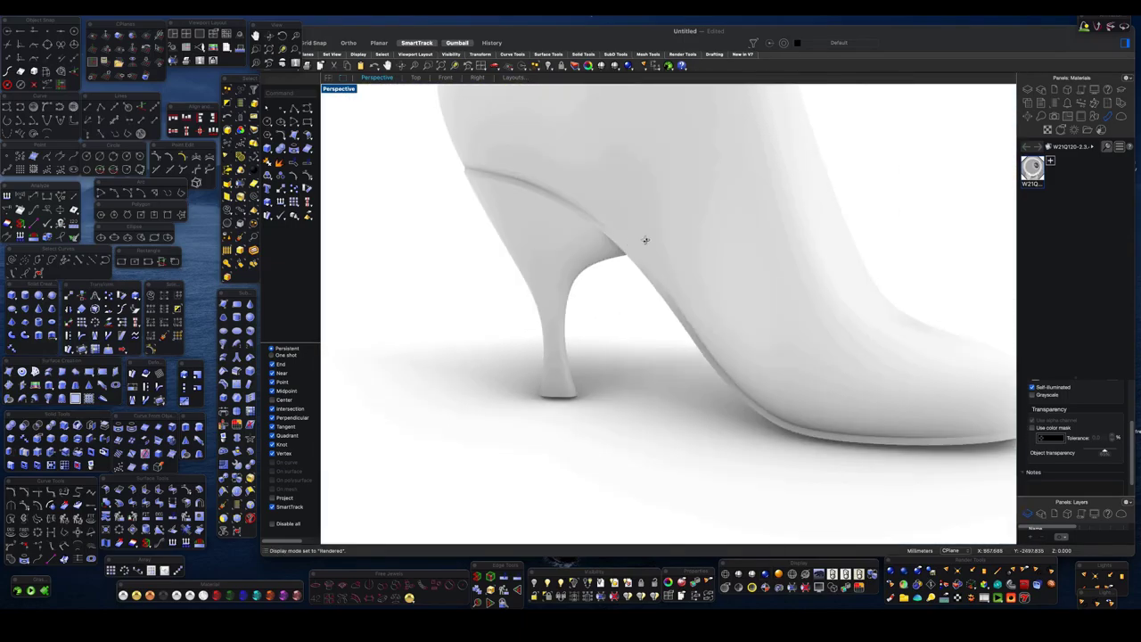
mouse_move(642, 240)
right_down()
mouse_move(555, 204)
mouse_move(614, 270)
mouse_move(570, 269)
mouse_move(534, 237)
mouse_move(526, 262)
mouse_move(704, 529)
right_up()
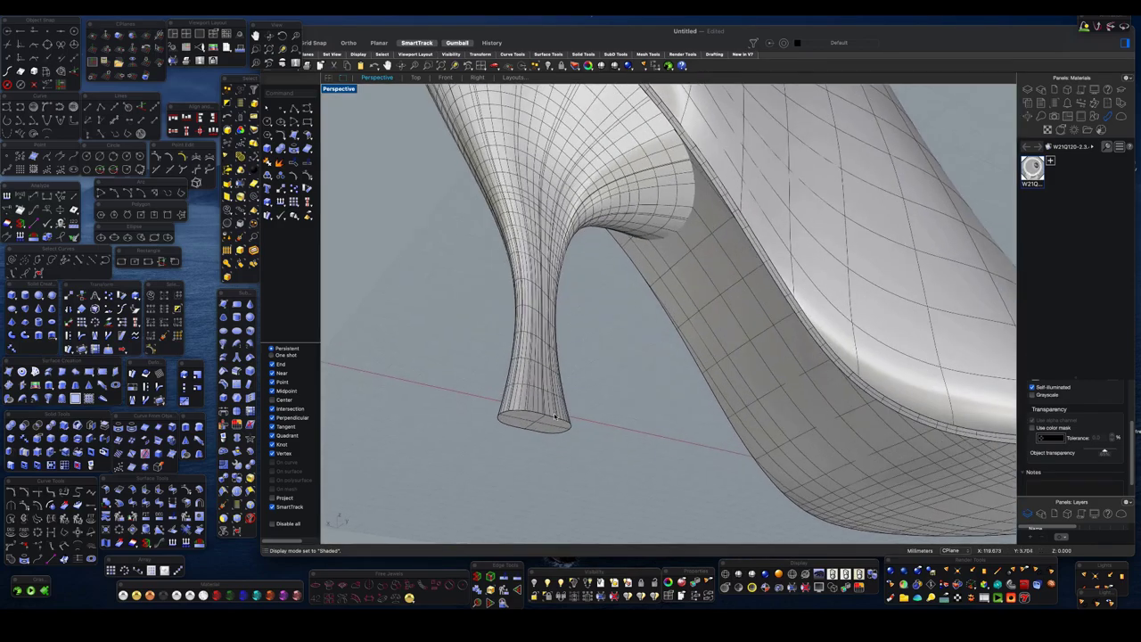
- Select the flat bottom face of the heel in the Front view
click(446, 78)
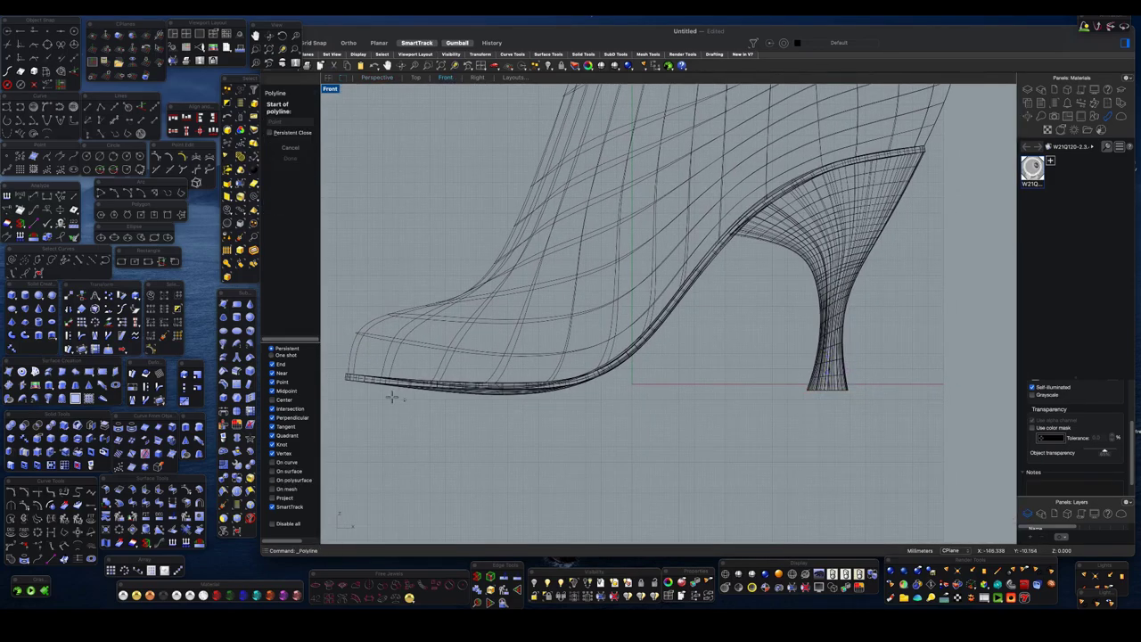
scroll(435, 408, up, 2)
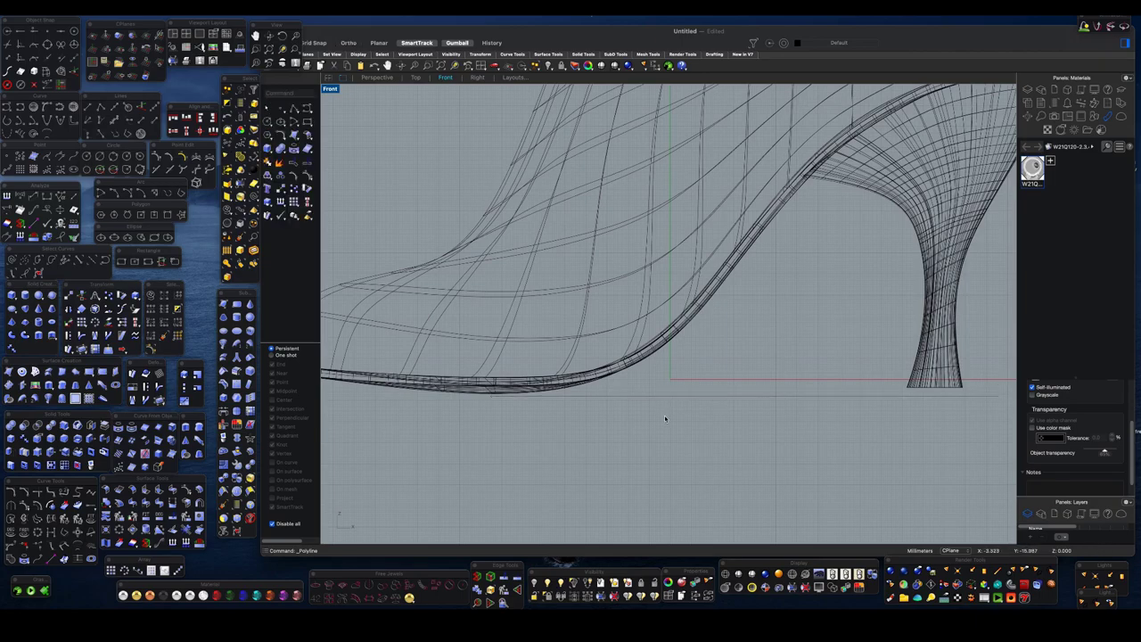
right_drag(682, 370, 461, 300)
click(378, 79)
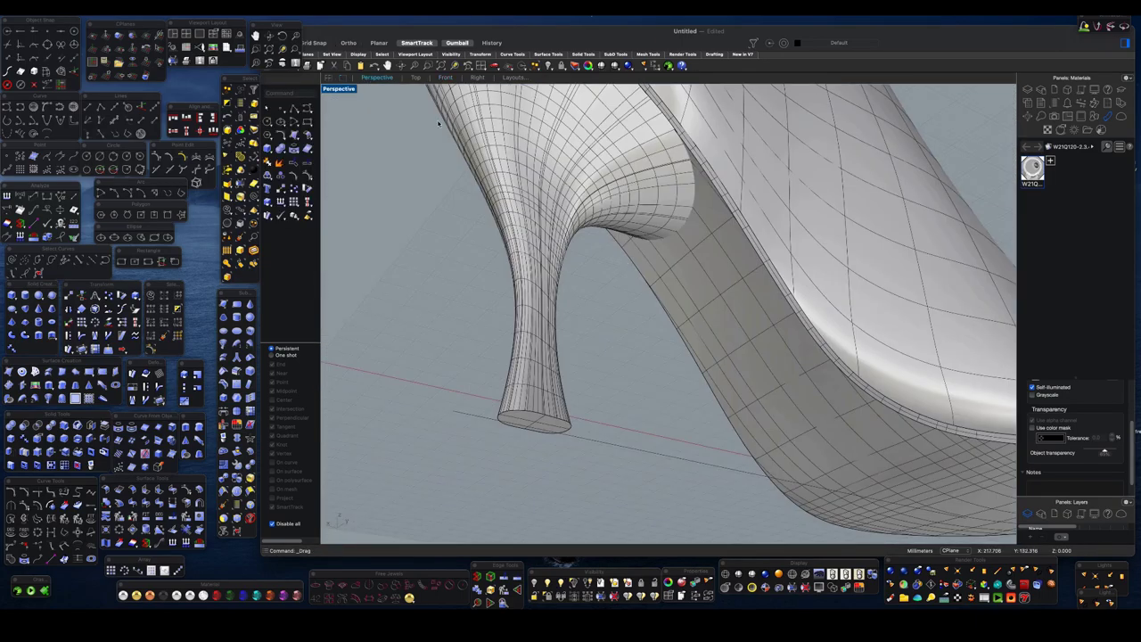
click(445, 77)
drag(664, 326, 658, 334)
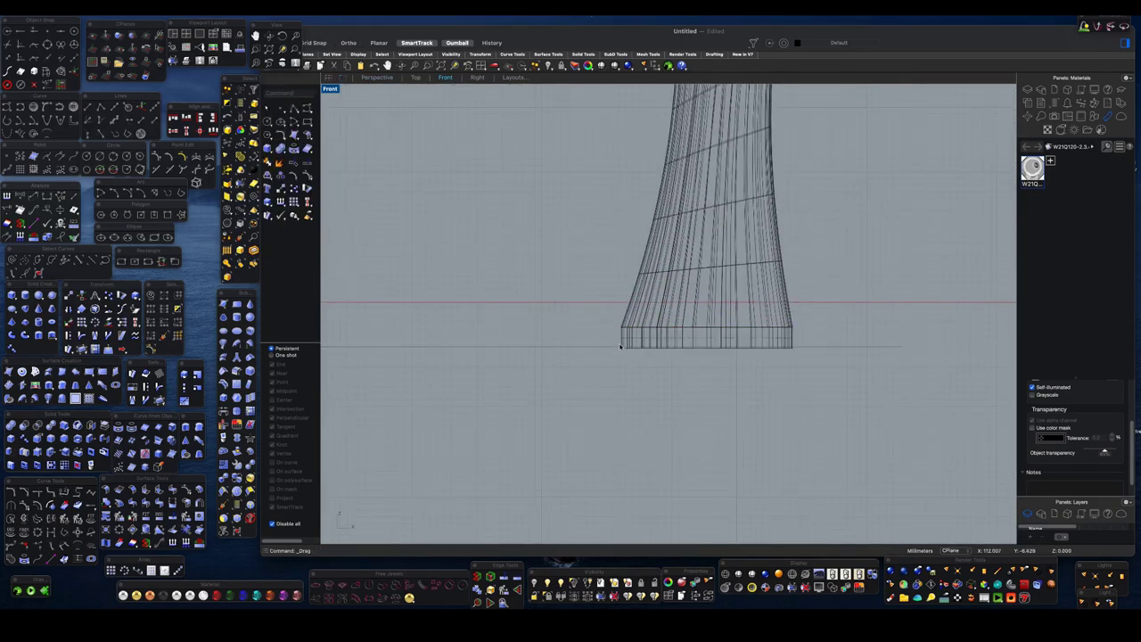
click(378, 79)
click(522, 422)
ctrl+shift+click(522, 422)
key(ctrl+F2)
- Extrude the heel's bottom face downward into a thin top-lift cap
drag(706, 292, 706, 322)
click(378, 77)
key(ctrl+F2)
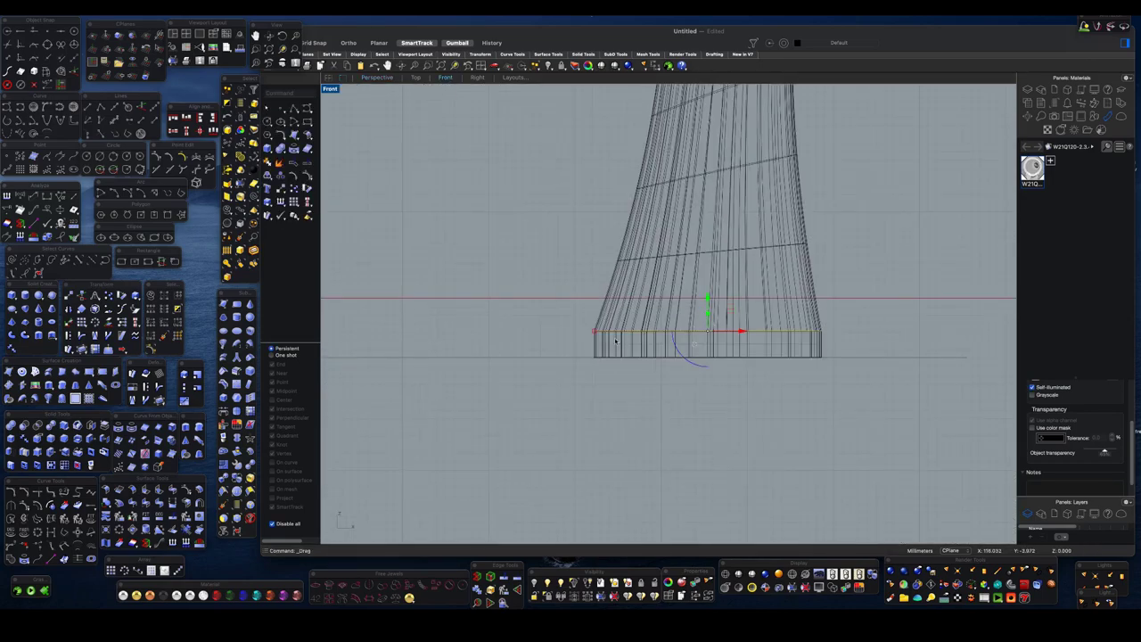
click(376, 78)
mouse_move(499, 375)
right_down()
mouse_move(547, 450)
mouse_move(576, 407)
right_up()
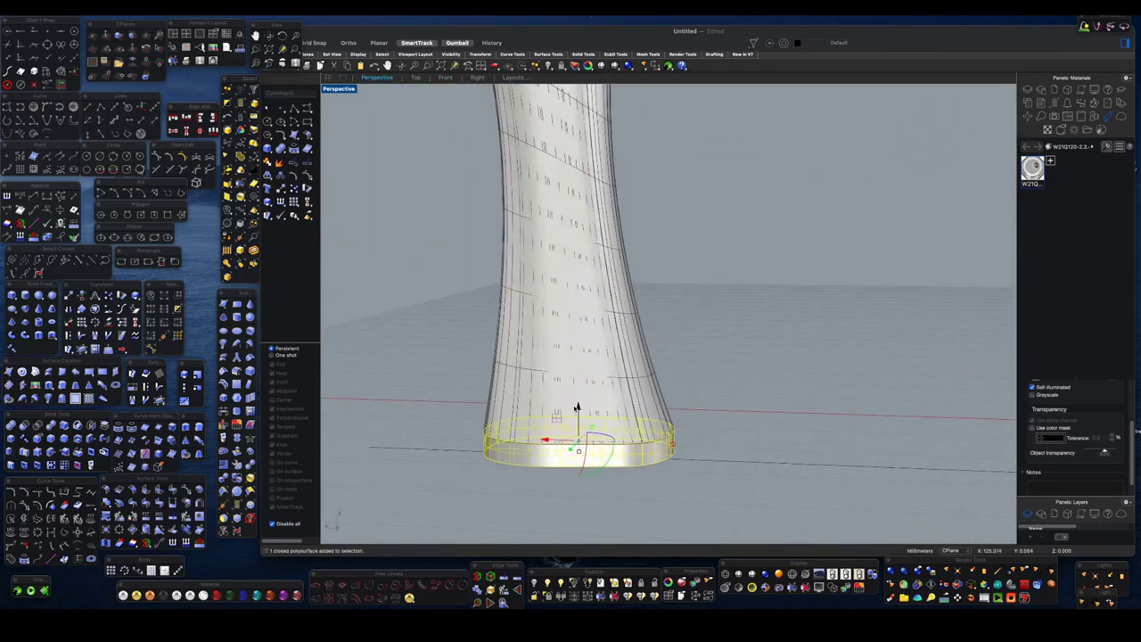
- Inspect the new heel cap from Front and Perspective in Rendered display
click(445, 78)
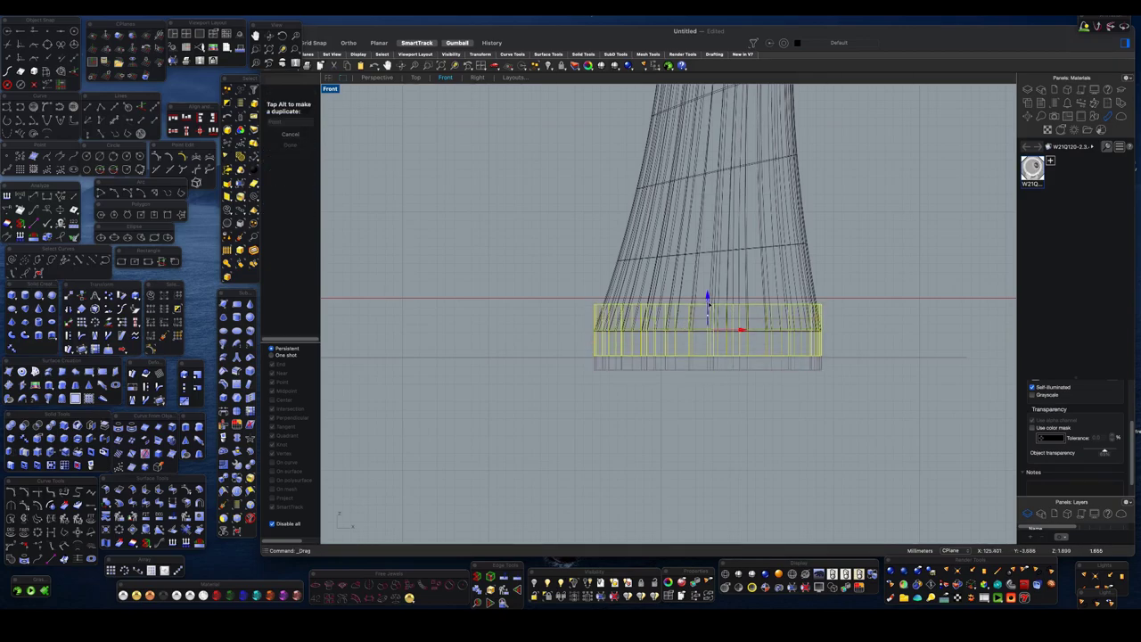
click(376, 77)
mouse_move(535, 357)
right_down()
mouse_move(632, 395)
mouse_move(660, 366)
right_up()
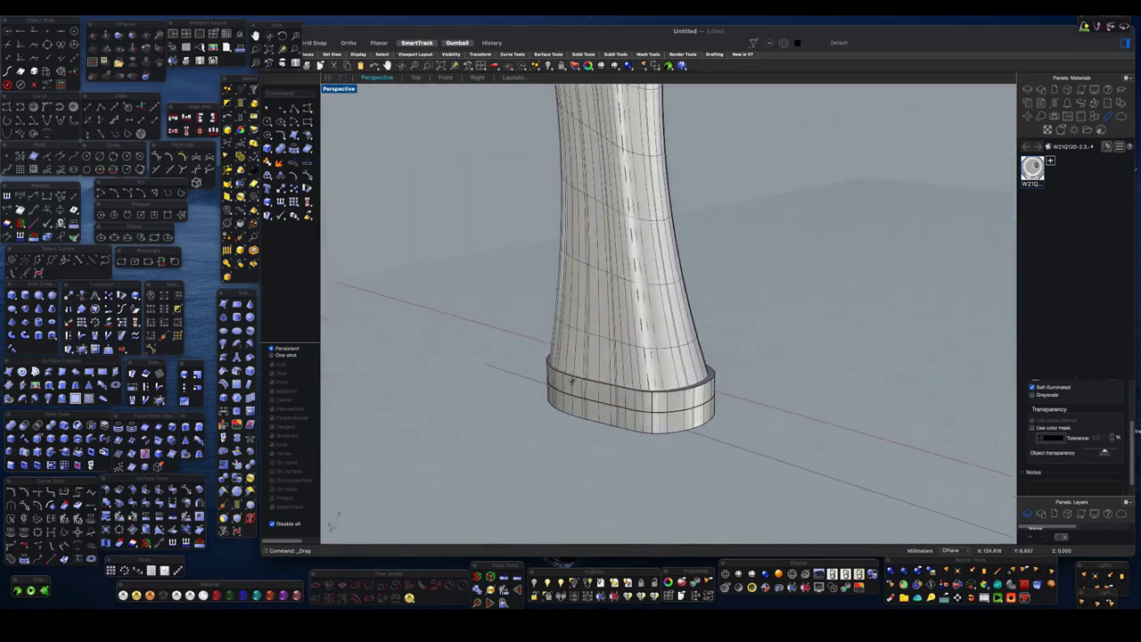
key(ctrl+alt+r)
scroll(681, 339, down, 3)
scroll(681, 339, down, 5)
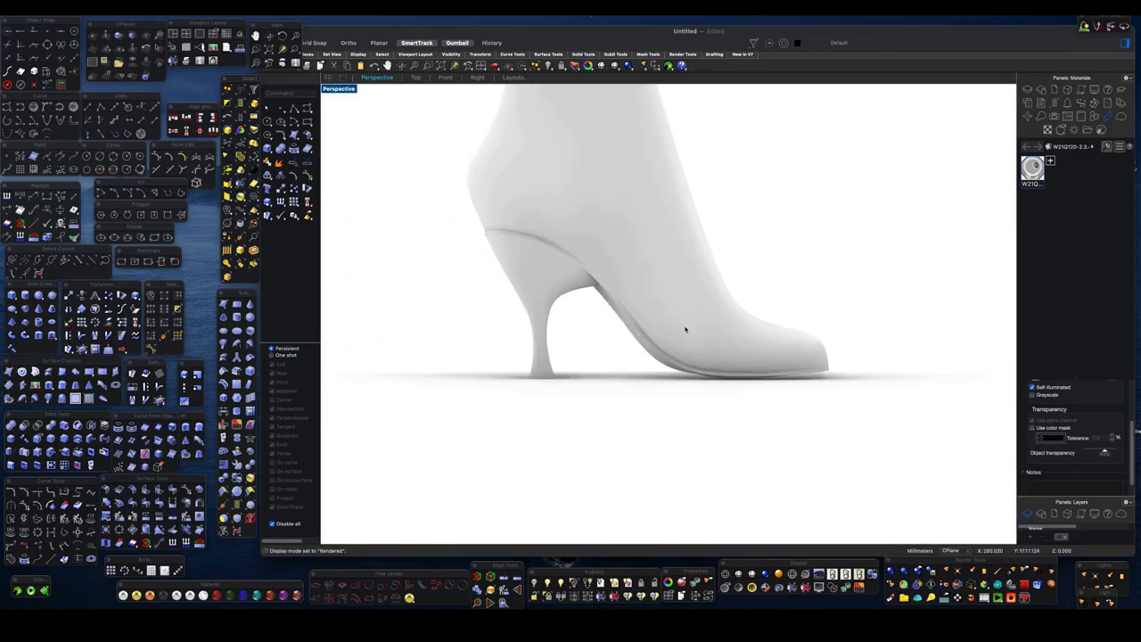
- Draw the curved topline cutting curve across the boot in the Front view
scroll(667, 336, up, 5)
mouse_move(684, 361)
right_down()
mouse_move(575, 402)
mouse_move(550, 350)
right_up()
scroll(552, 356, down, 3)
key(ctrl+F2)
scroll(548, 344, down, 3)
scroll(547, 339, up, 5)
scroll(547, 340, down, 3)
scroll(547, 339, down, 2)
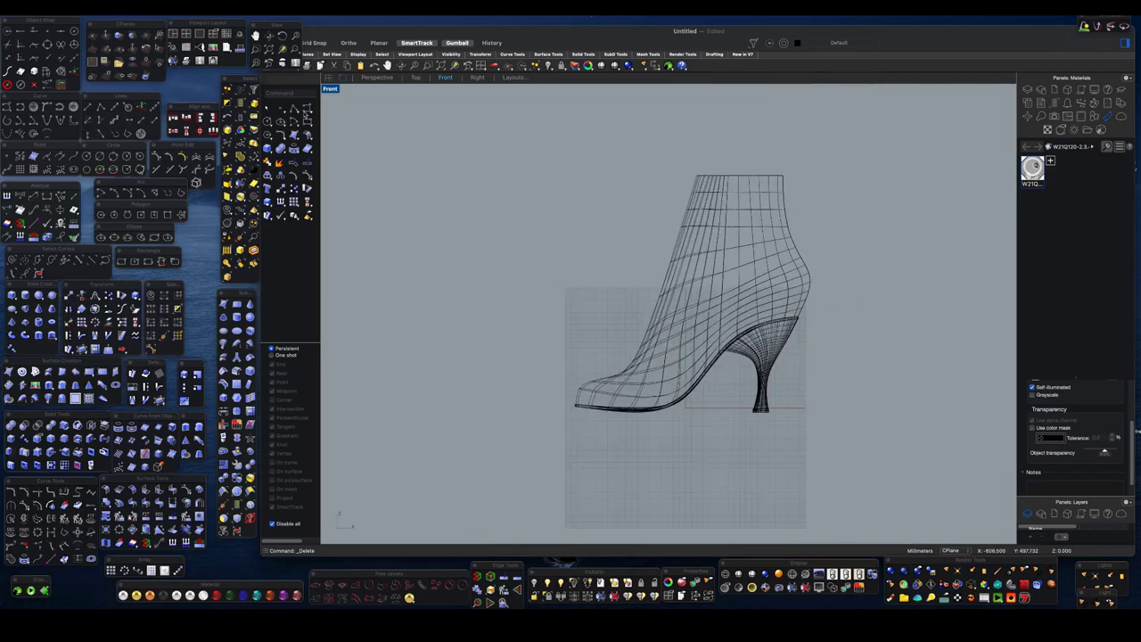
click(798, 237)
scroll(797, 238, up, 2)
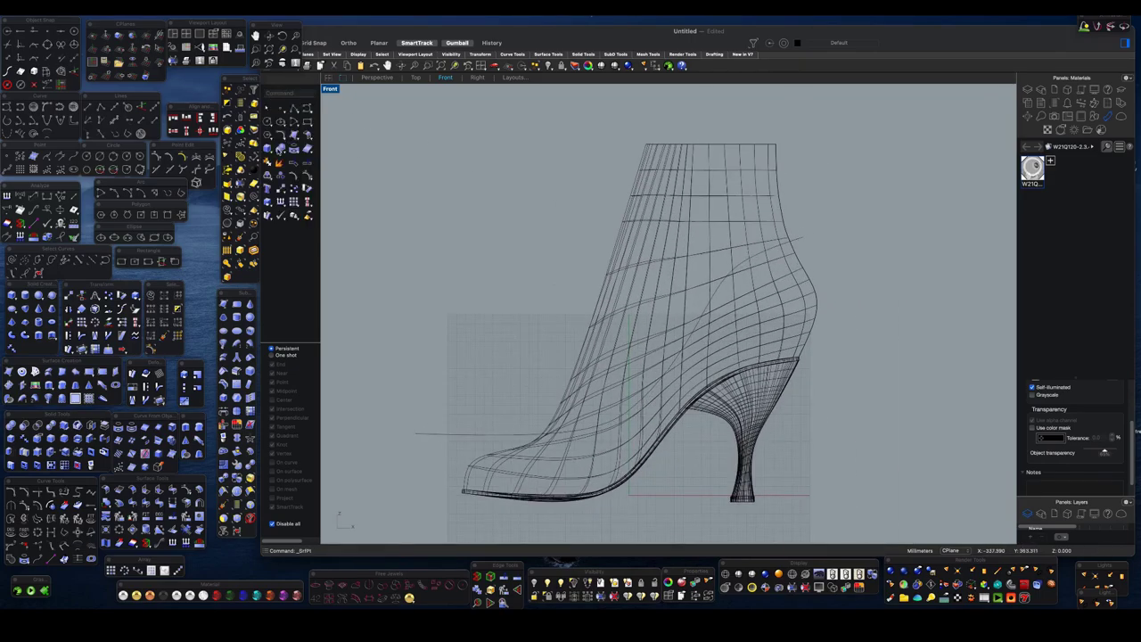
- Split the boot along the topline curve, delete the upper shaft, and view the pump rendered
click(376, 79)
key(ctrl+alt+s)
mouse_move(776, 318)
right_down()
mouse_move(665, 365)
mouse_move(670, 285)
mouse_move(672, 294)
right_up()
click(655, 288)
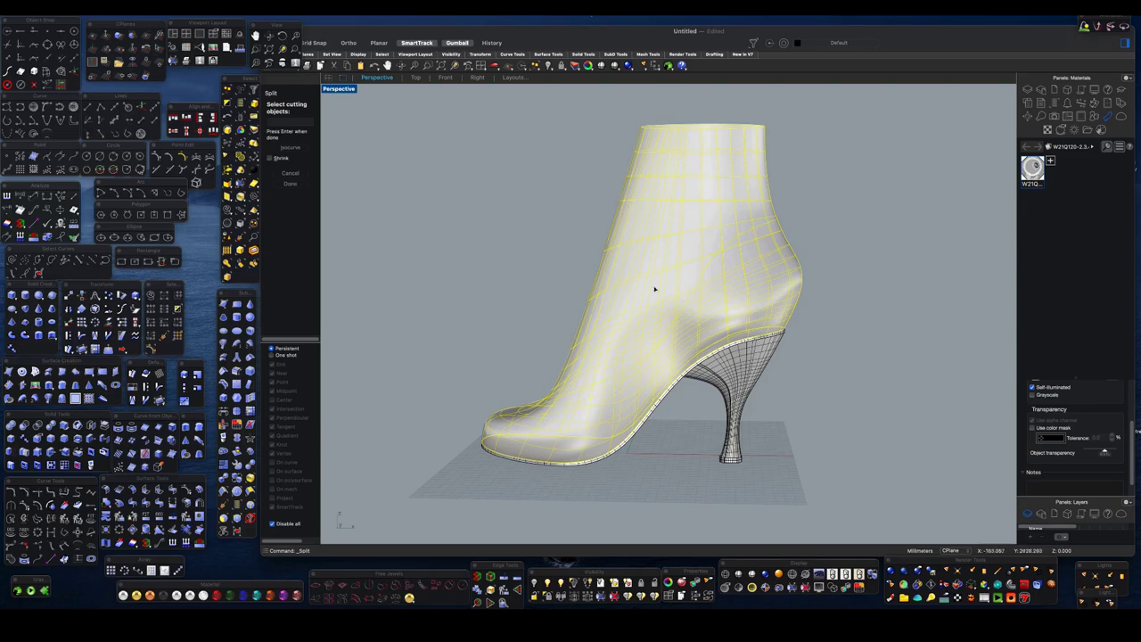
key(Return)
click(594, 229)
key(Delete)
mouse_move(593, 229)
right_down()
mouse_move(733, 480)
mouse_move(675, 377)
mouse_move(540, 383)
mouse_move(716, 377)
mouse_move(517, 374)
mouse_move(713, 379)
mouse_move(794, 396)
mouse_move(499, 386)
mouse_move(672, 479)
right_up()
key(ctrl+alt+r)
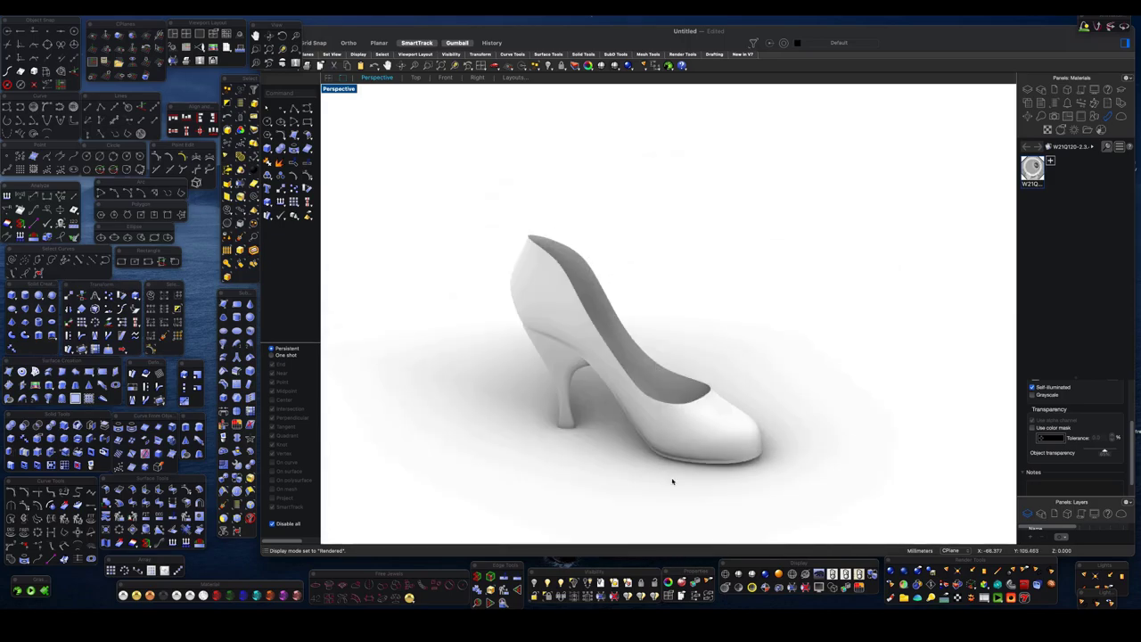
- Return to shaded display, undo the cut to restore the full boot, and project the topline curve onto it
click(738, 573)
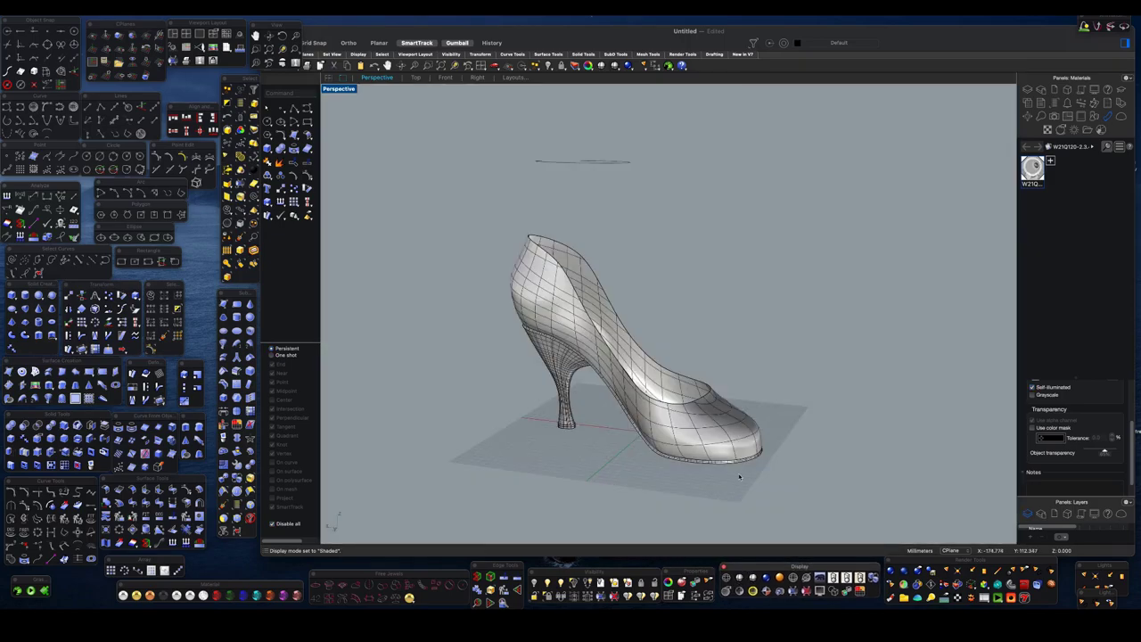
key(ctrl+z)
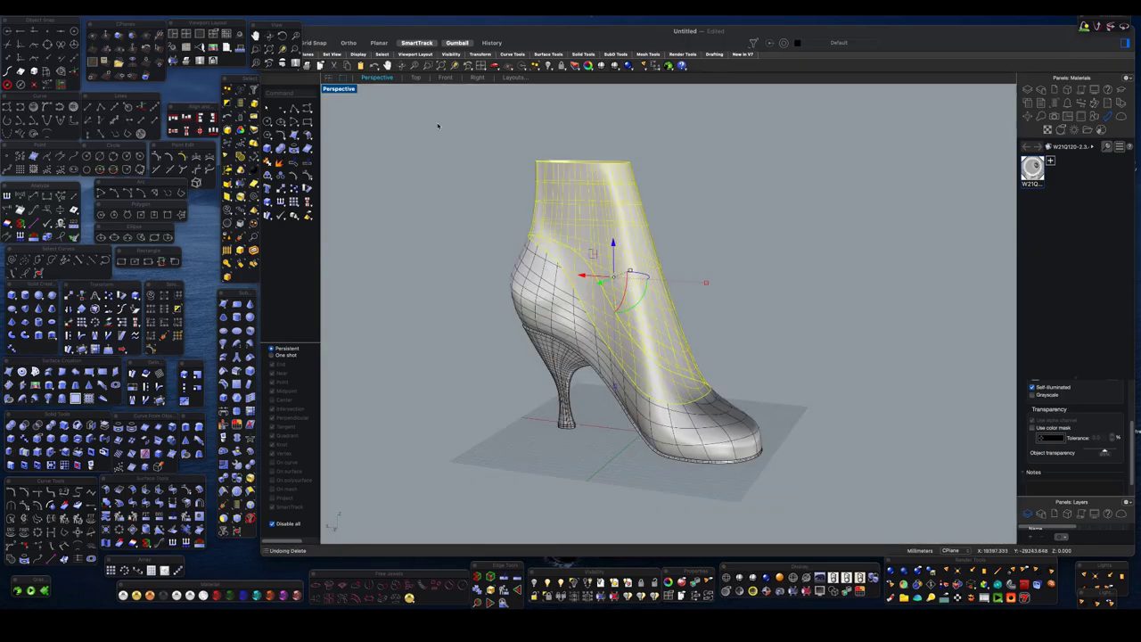
key(ctrl+z)
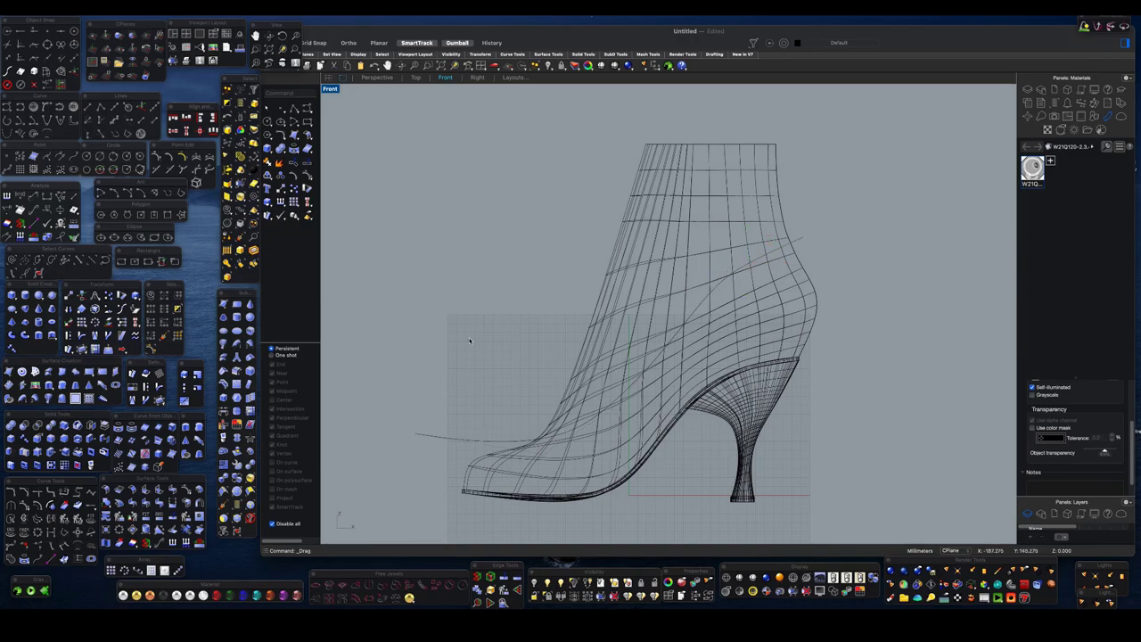
key(Escape)
- In Perspective, split the boot surface using the projected topline curve as the cutter
click(376, 77)
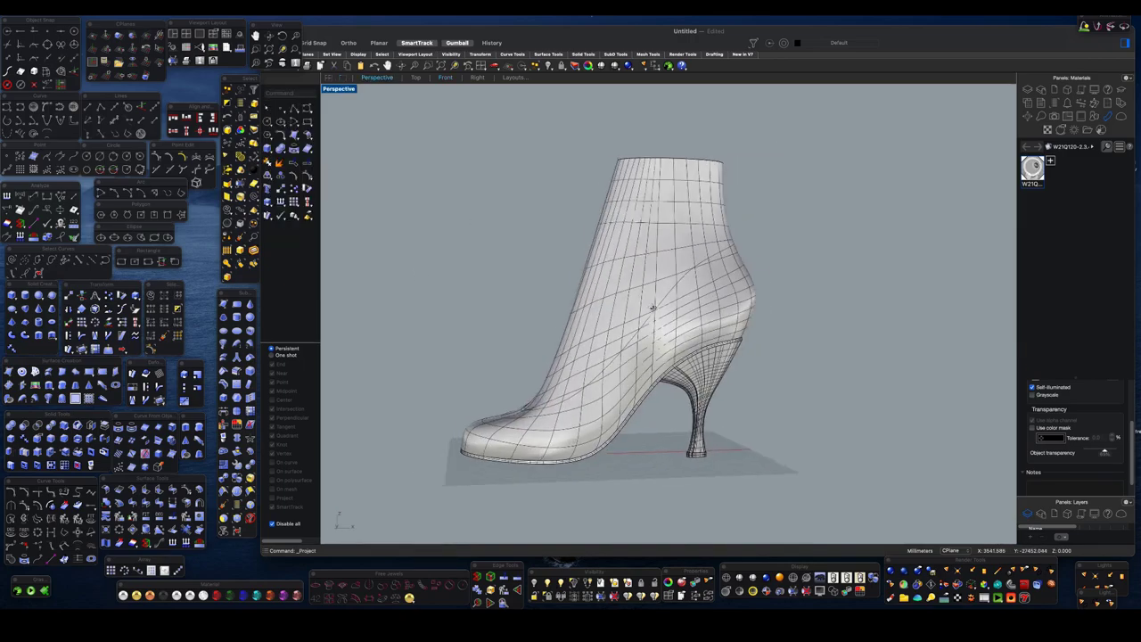
right_drag(760, 311, 450, 201)
click(632, 252)
scroll(613, 248, up, 3)
click(613, 248)
scroll(588, 254, down, 5)
scroll(575, 258, up, 2)
scroll(571, 258, up, 2)
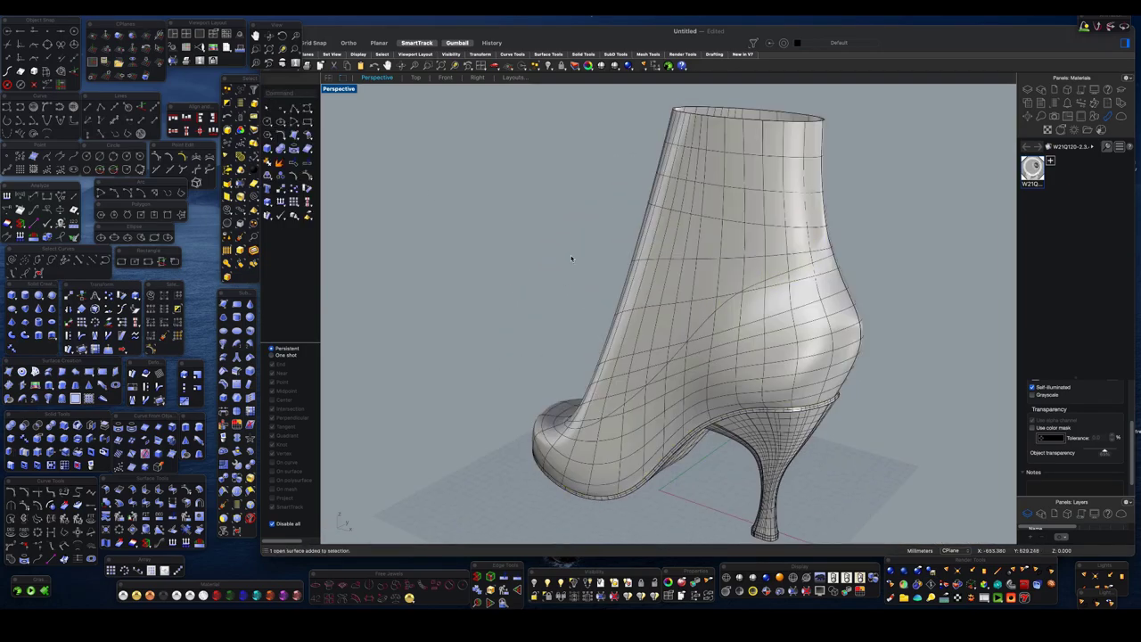
click(743, 282)
key(Return)
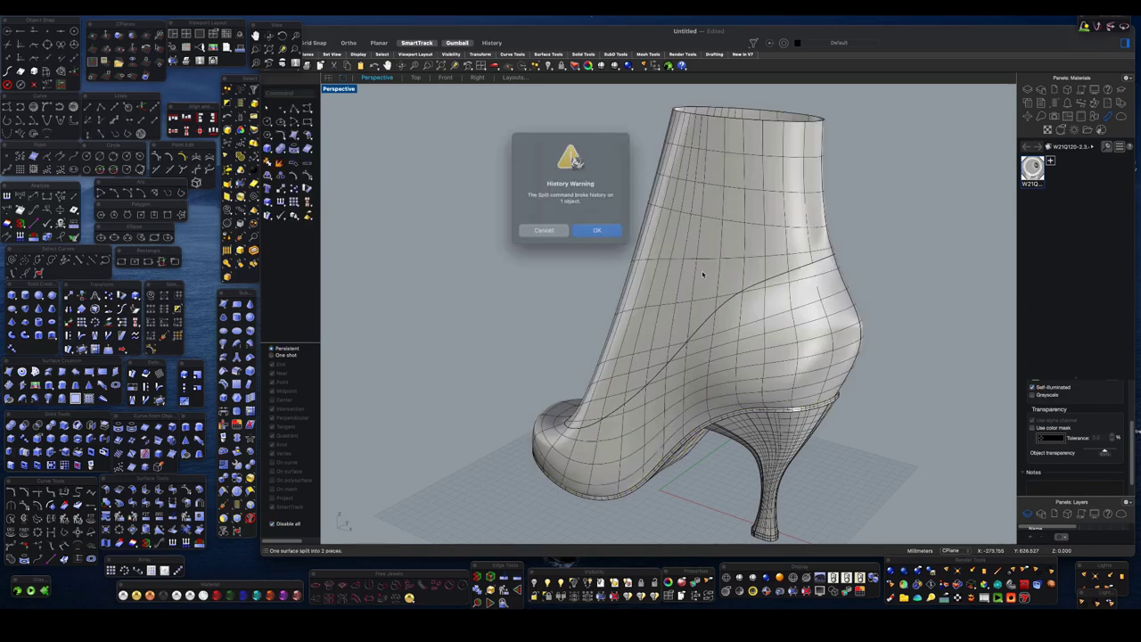
- Dismiss the history warning and delete the cut-off upper shaft piece
click(594, 234)
click(679, 253)
key(Delete)
mouse_move(679, 253)
right_down()
mouse_move(754, 330)
mouse_move(749, 377)
mouse_move(731, 360)
mouse_move(650, 350)
mouse_move(619, 201)
right_up()
scroll(618, 201, up, 3)
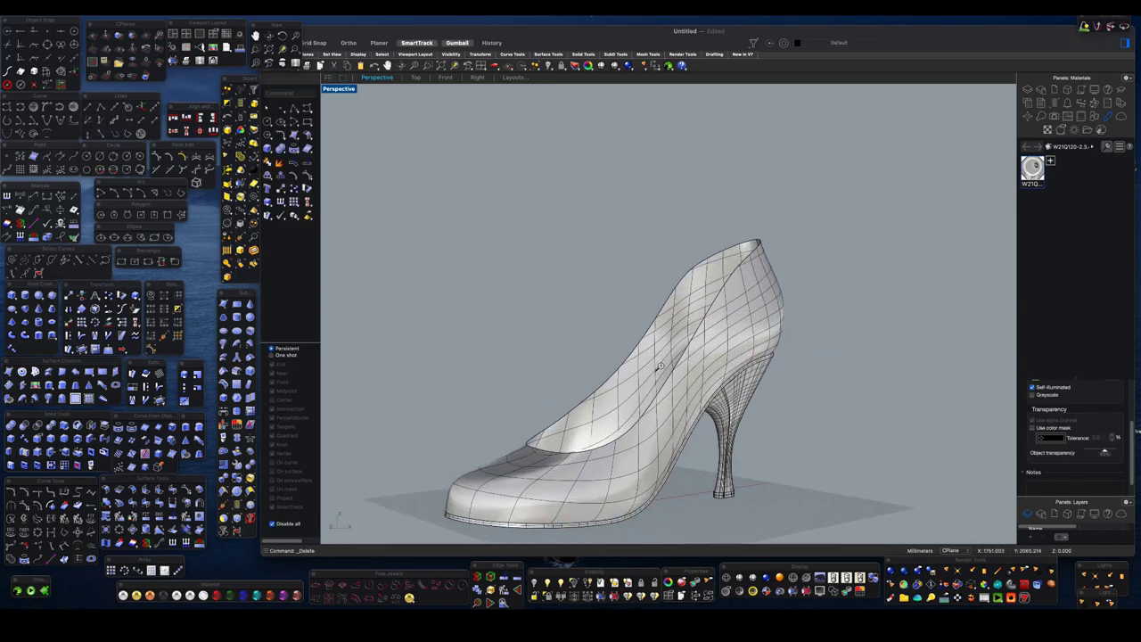
- Offset the pump's upper surface to give the shoe wall thickness
mouse_move(618, 267)
right_down()
mouse_move(614, 400)
mouse_move(654, 346)
mouse_move(570, 356)
right_up()
click(654, 346)
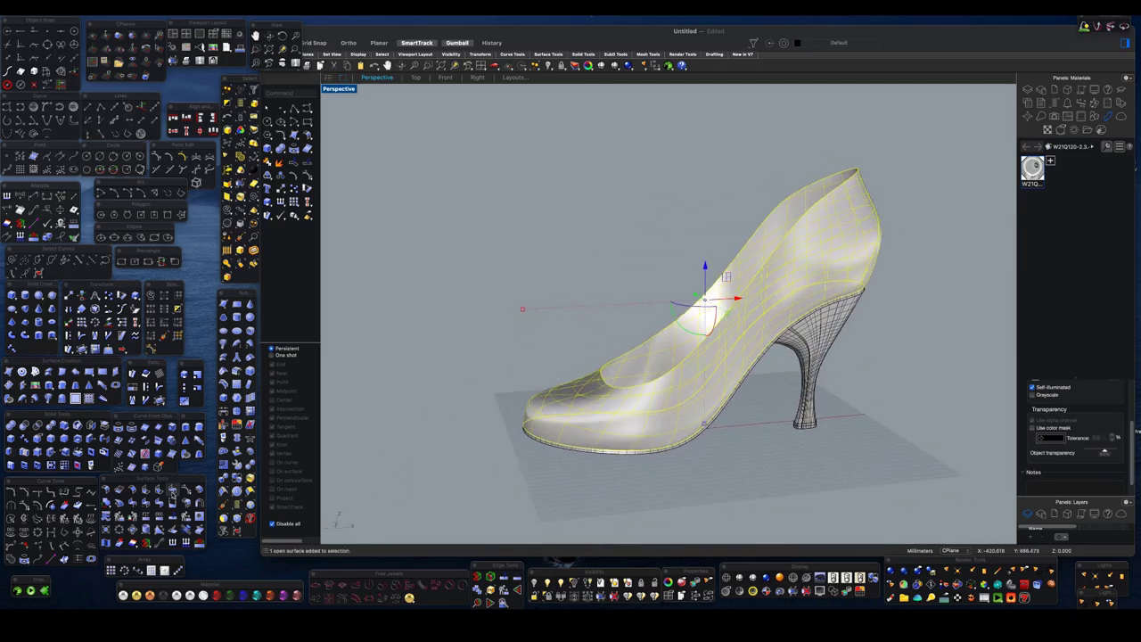
right_drag(650, 283, 655, 265)
mouse_move(733, 283)
right_down()
mouse_move(677, 303)
mouse_move(642, 268)
mouse_move(366, 198)
right_up()
scroll(641, 267, up, 5)
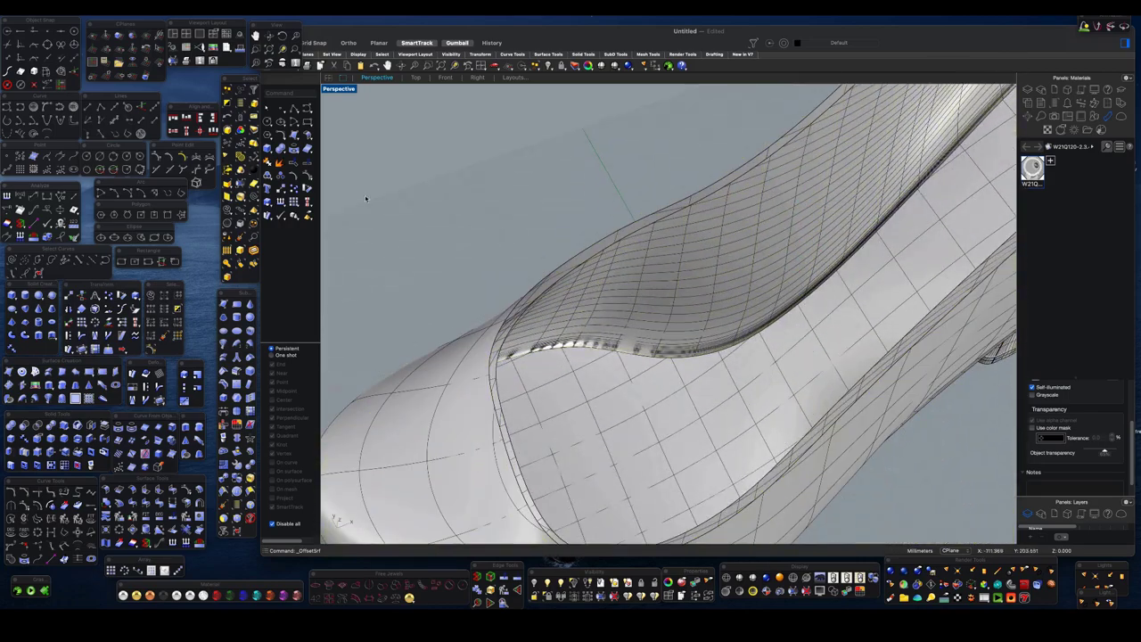
click(570, 256)
key(Escape)
- Blend the inner and outer topline edges and accept the adjusted surface blend
scroll(588, 294, down, 5)
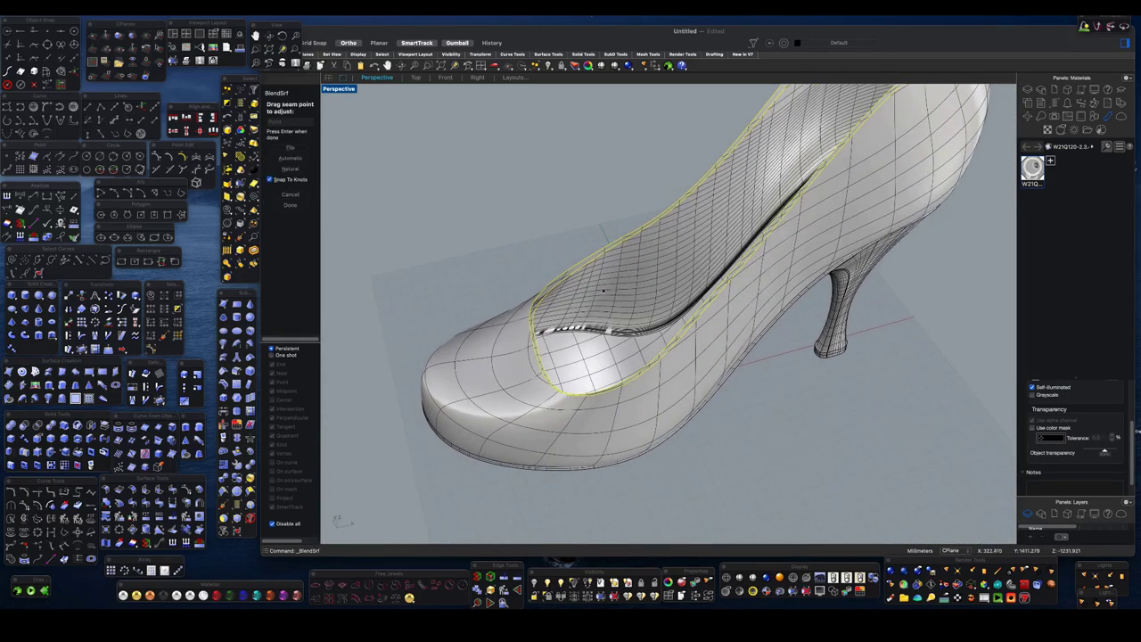
key(Return)
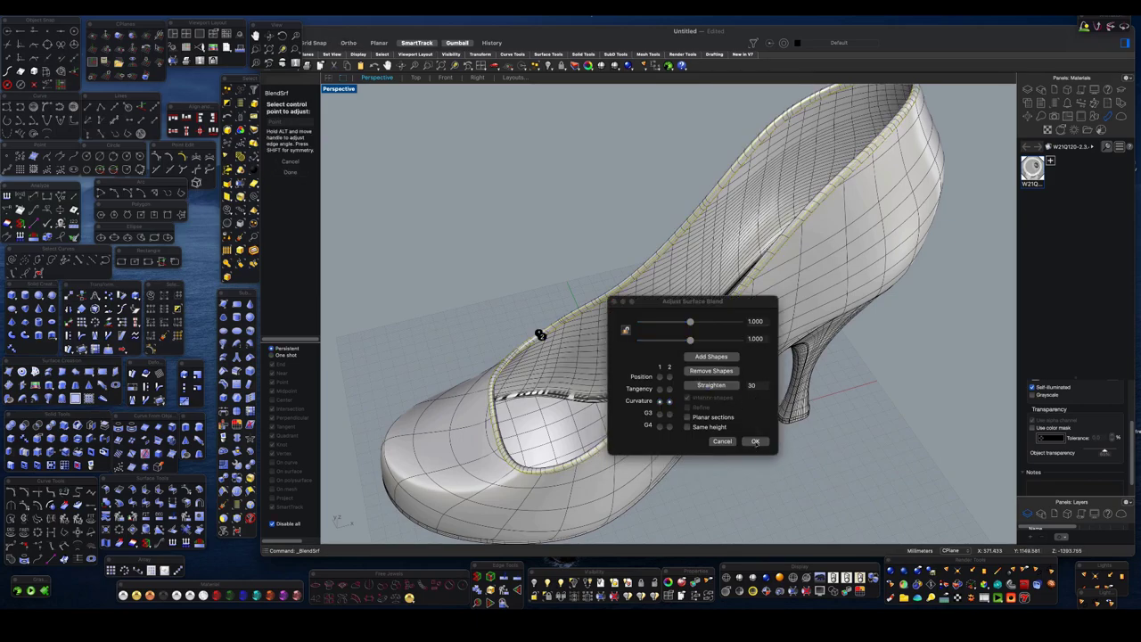
key(Return)
- Inspect the shoe interior, toggling between shaded-with-wireframe, wireframe and shaded displays
mouse_move(624, 356)
right_down()
mouse_move(746, 337)
mouse_move(713, 396)
mouse_move(692, 383)
right_up()
key(ctrl+alt+s)
click(713, 397)
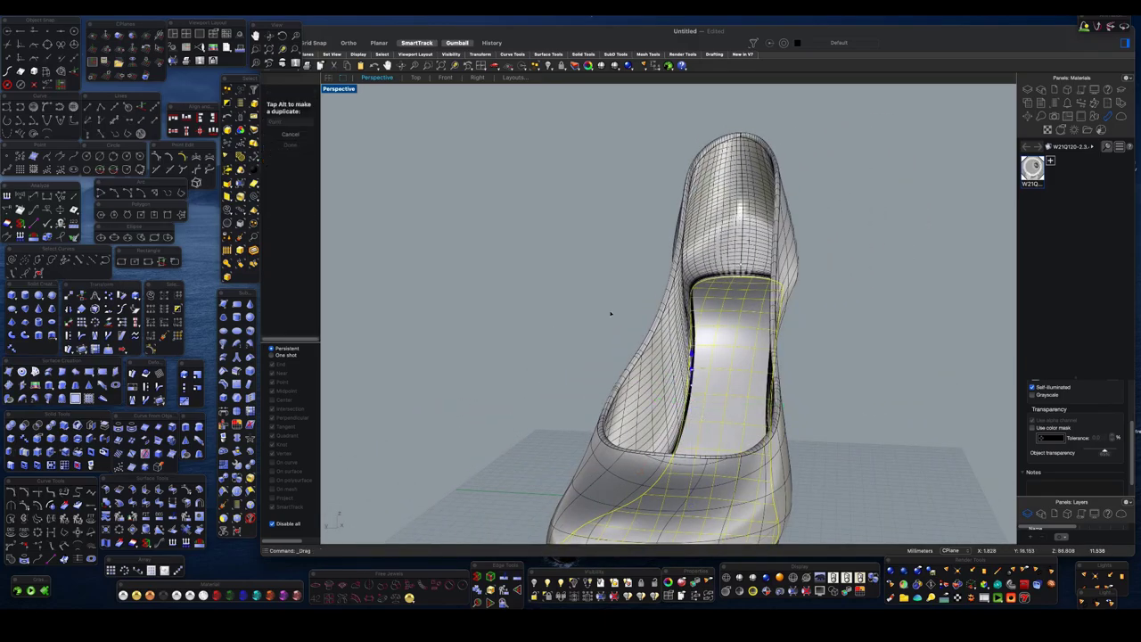
right_drag(612, 312, 703, 390)
mouse_move(709, 390)
right_down()
mouse_move(705, 416)
mouse_move(629, 364)
mouse_move(606, 379)
right_up()
key(super+alt+w)
key(super+alt+s)
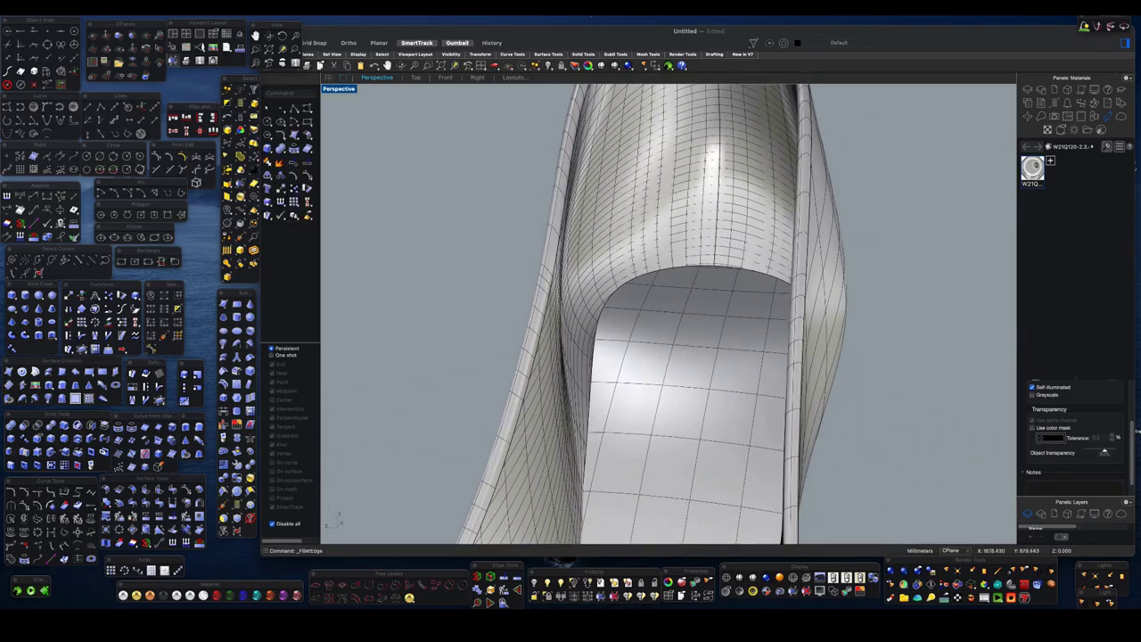
- Switch to Rendered display and select the shoe sole while orbiting around the heel
right_drag(592, 357, 771, 366)
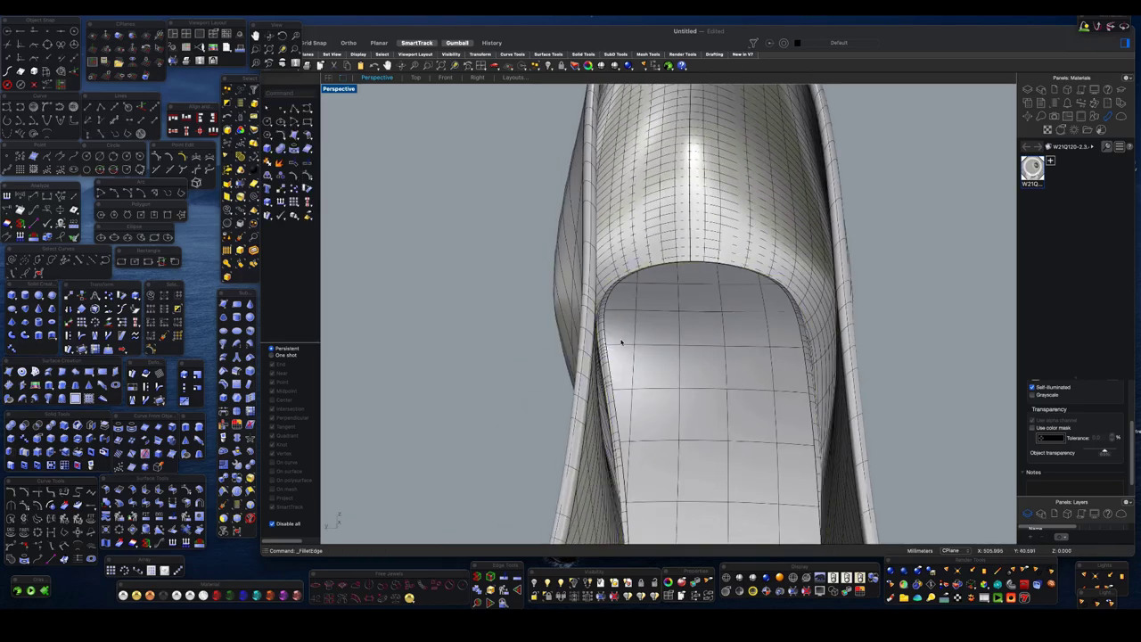
right_drag(622, 342, 690, 461)
key(super+alt+r)
mouse_move(669, 371)
right_down()
mouse_move(693, 330)
mouse_move(673, 362)
mouse_move(736, 327)
mouse_move(786, 351)
right_up()
scroll(657, 331, down, 5)
scroll(787, 352, up, 3)
click(614, 407)
mouse_move(615, 406)
right_down()
mouse_move(775, 407)
mouse_move(756, 407)
mouse_move(712, 366)
right_up()
- Back in shaded mode, undo the Boolean extrude near the toe and select the sole edge curve in Front view
click(739, 577)
key(super+z)
mouse_move(818, 303)
right_down()
mouse_move(792, 297)
mouse_move(780, 328)
mouse_move(765, 261)
mouse_move(687, 245)
mouse_move(704, 231)
right_up()
click(781, 311)
click(766, 285)
click(445, 77)
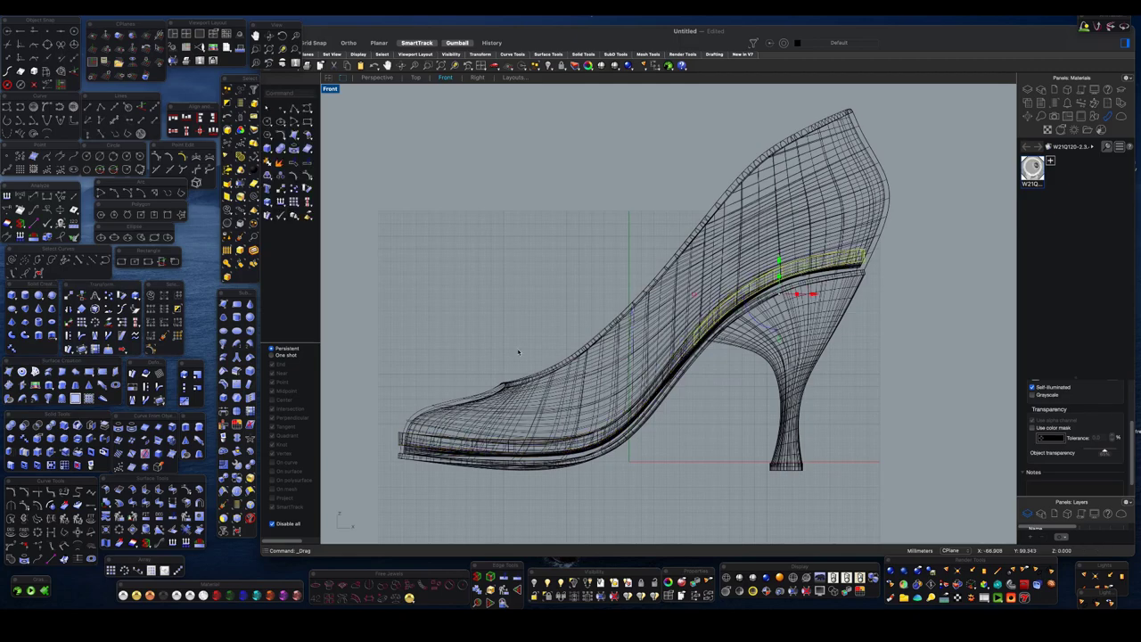
- Centre the shoe in Front view, orbit the Perspective view around the heel, and switch to Rendered display
right_drag(401, 357, 484, 340)
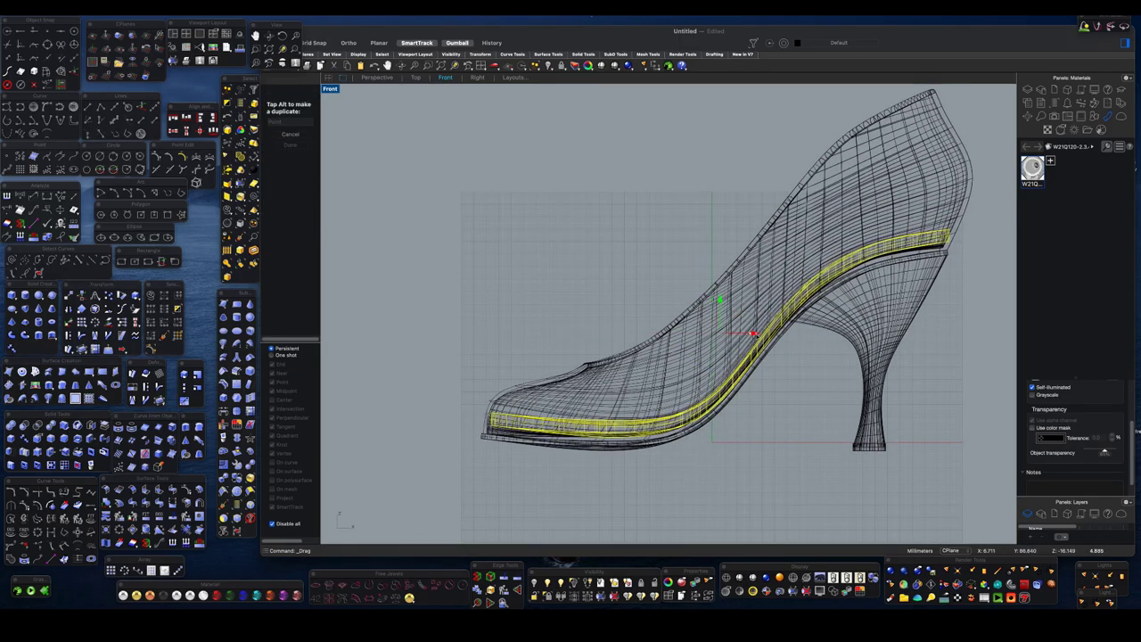
click(376, 78)
right_drag(675, 298, 629, 269)
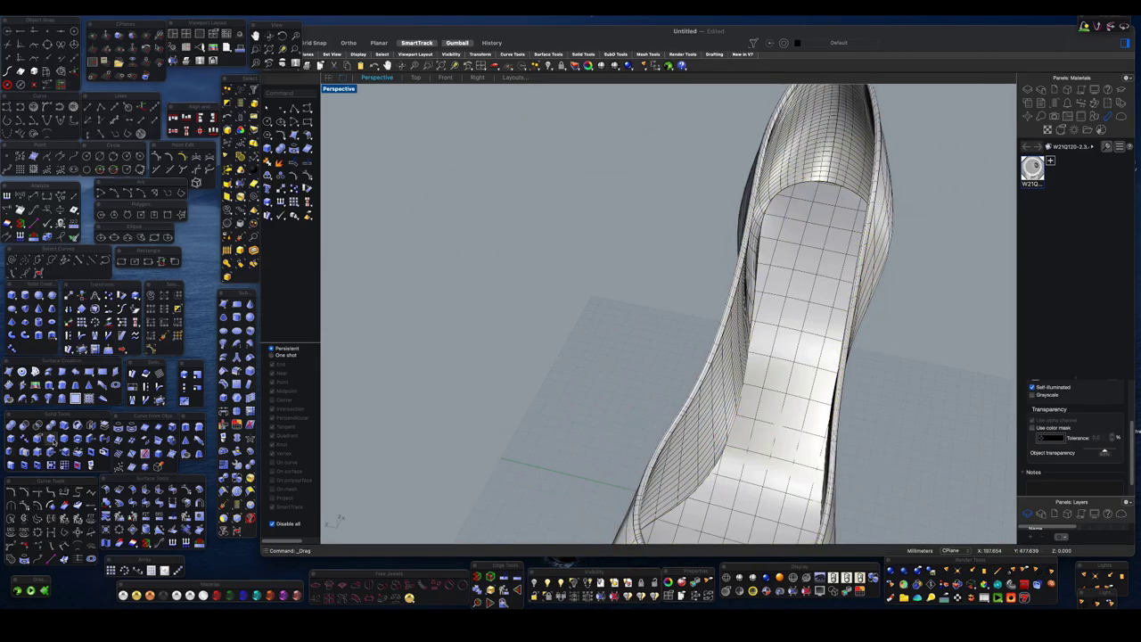
mouse_move(745, 297)
right_down()
mouse_move(753, 285)
mouse_move(743, 316)
mouse_move(563, 305)
mouse_move(644, 377)
mouse_move(578, 369)
mouse_move(674, 330)
mouse_move(642, 351)
mouse_move(715, 353)
mouse_move(662, 362)
mouse_move(683, 374)
mouse_move(776, 369)
mouse_move(777, 380)
mouse_move(634, 407)
mouse_move(657, 382)
mouse_move(701, 386)
mouse_move(690, 362)
mouse_move(1094, 118)
right_up()
key(ctrl+alt+r)
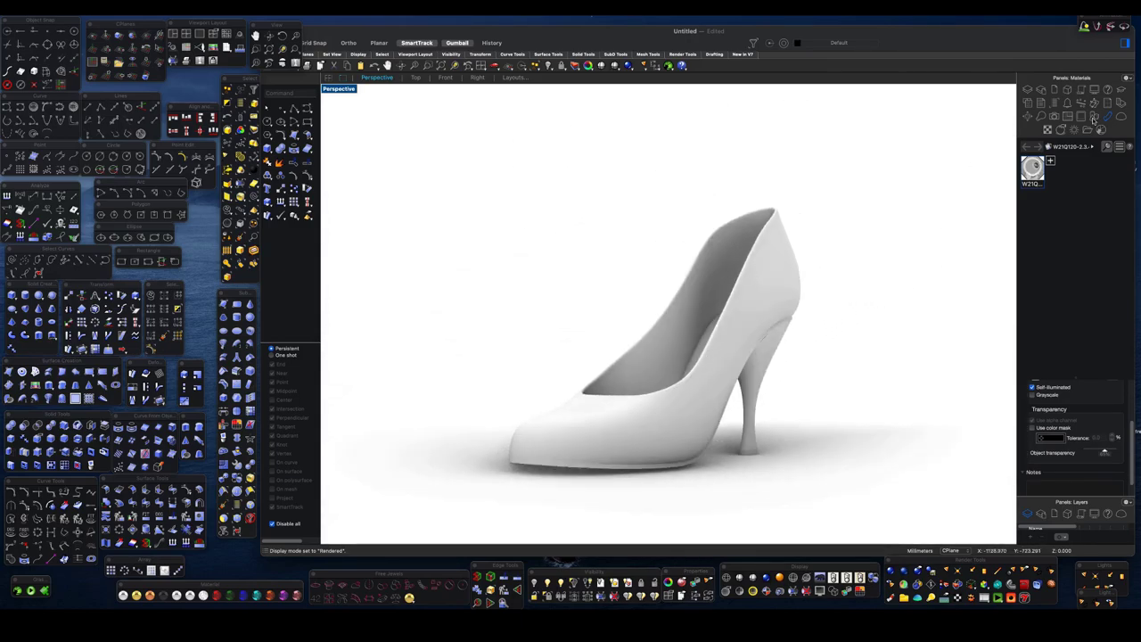
- Add a new Paint material and set its colour to pink
click(1050, 161)
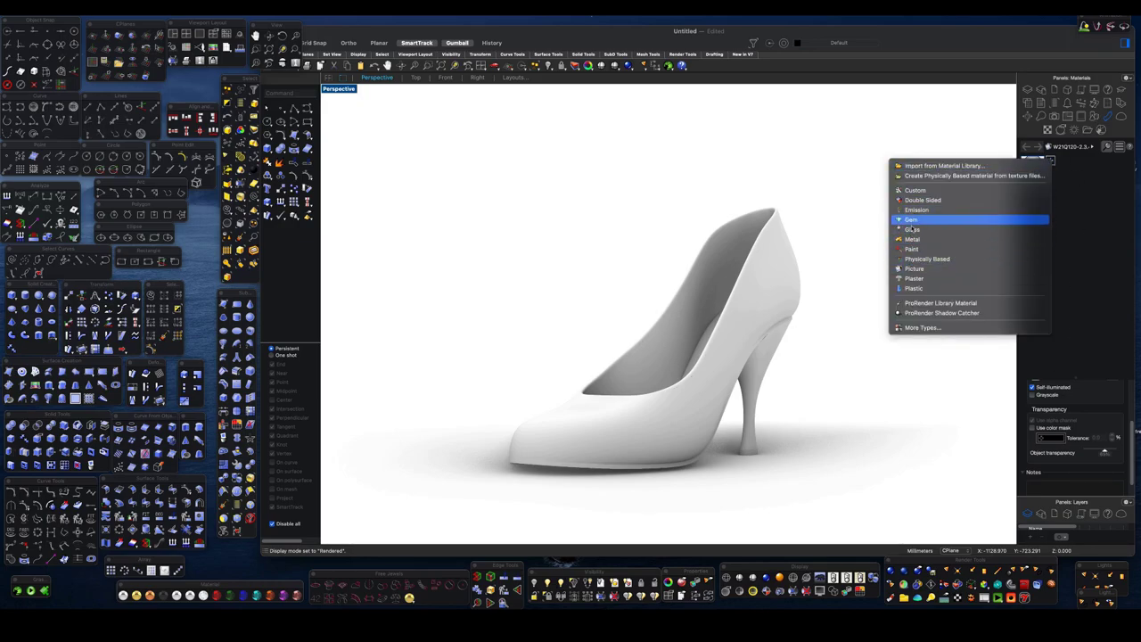
click(912, 248)
click(1089, 439)
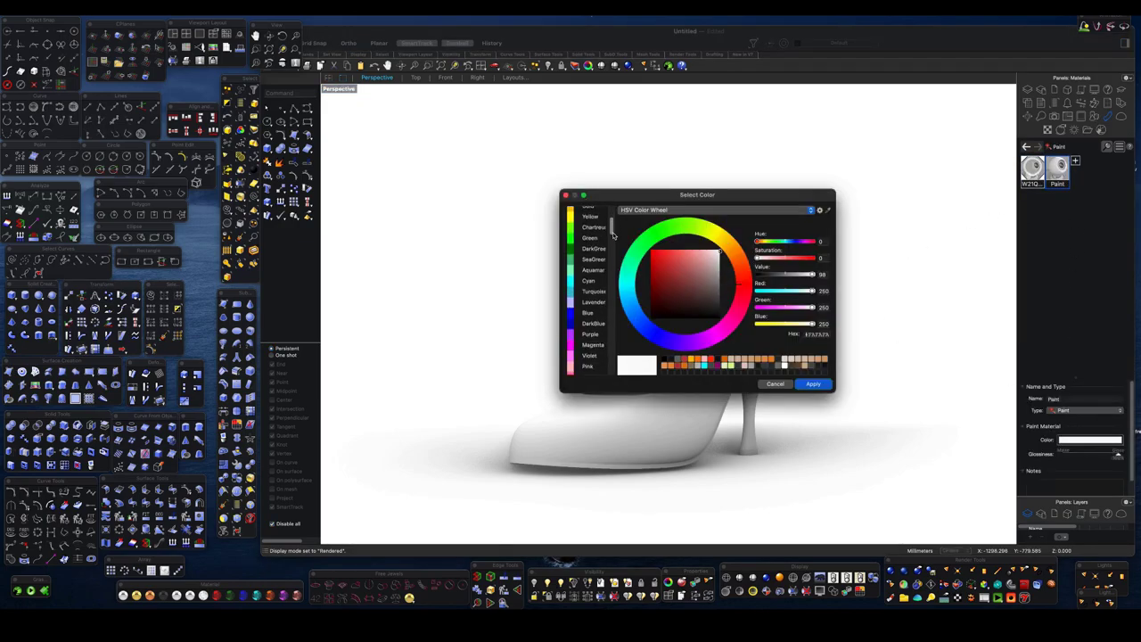
double_click(572, 247)
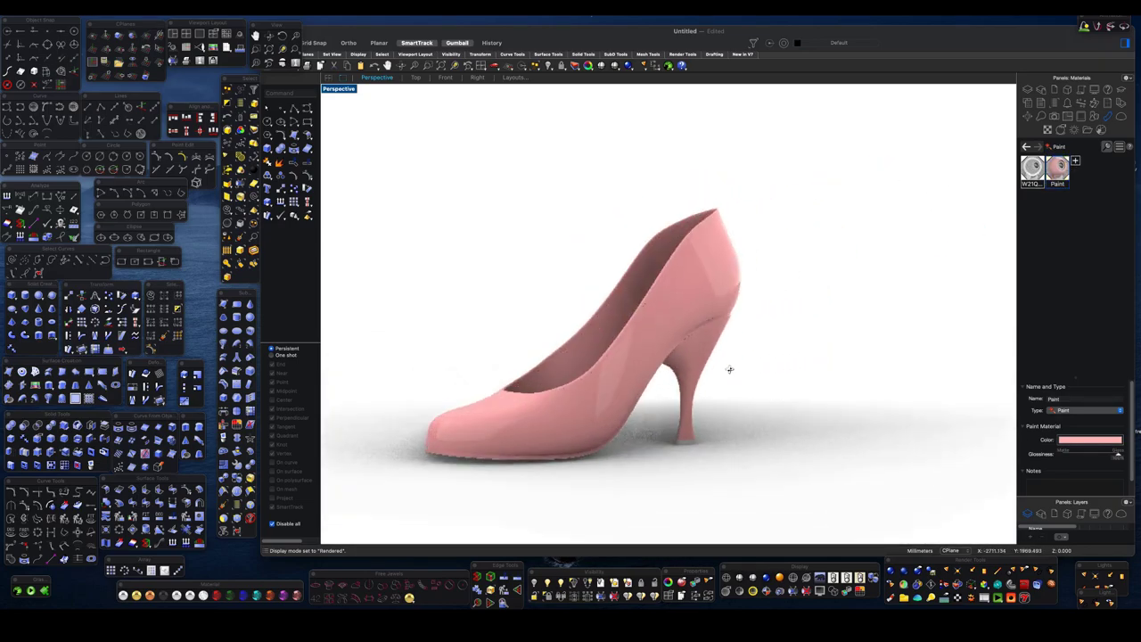
right_click(992, 204)
- Add a Metal material coloured gold for the topline trim
click(981, 225)
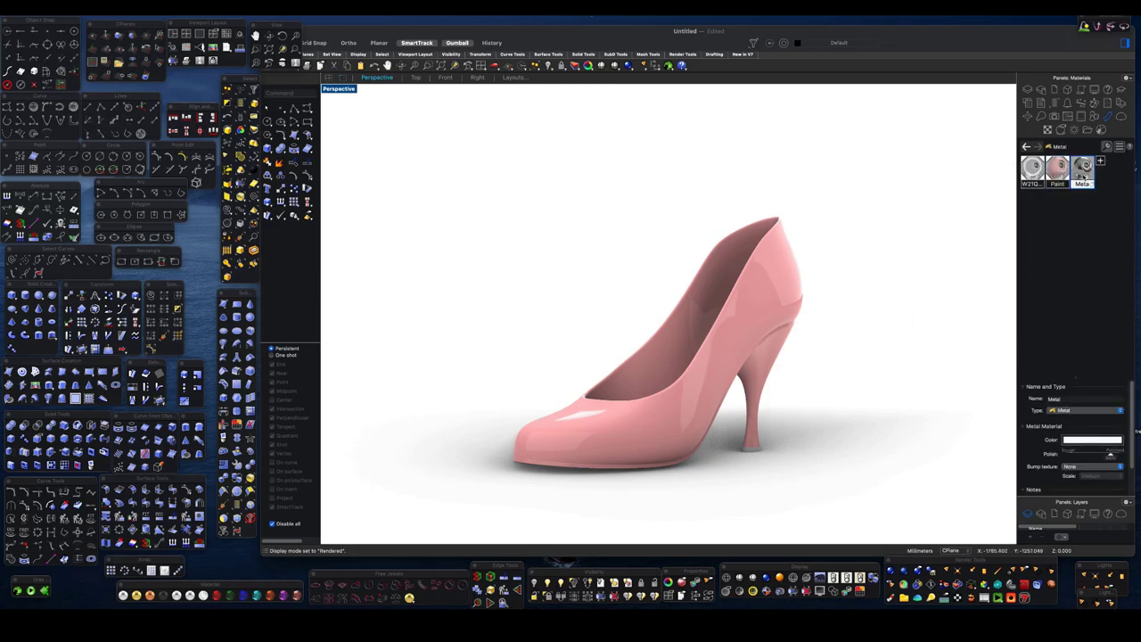
click(1086, 440)
click(814, 384)
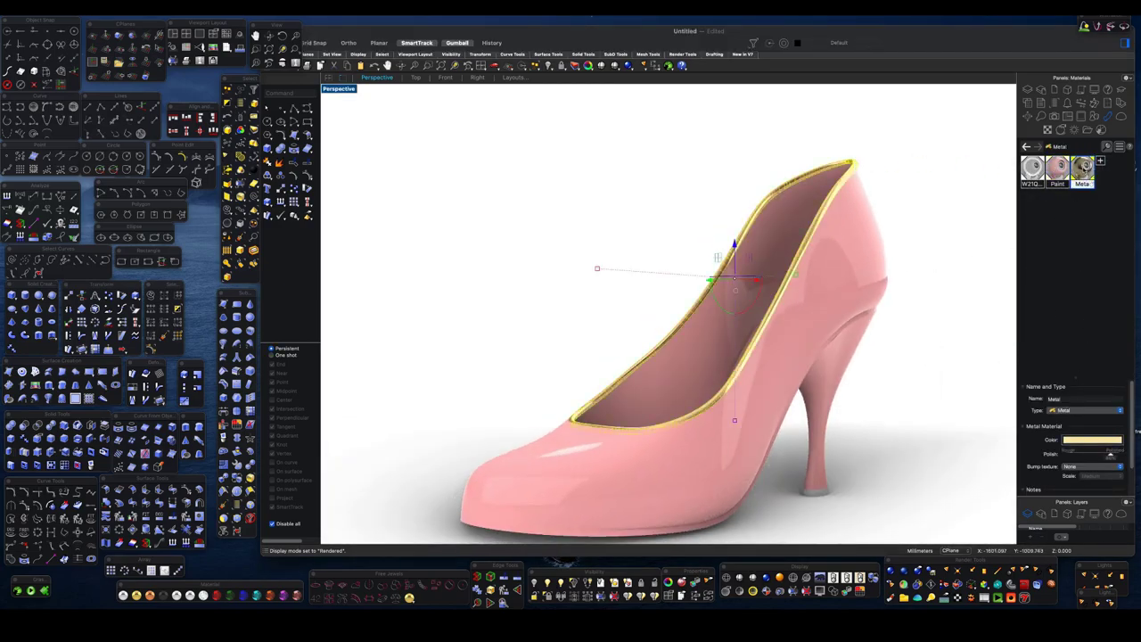
right_drag(732, 442, 726, 379)
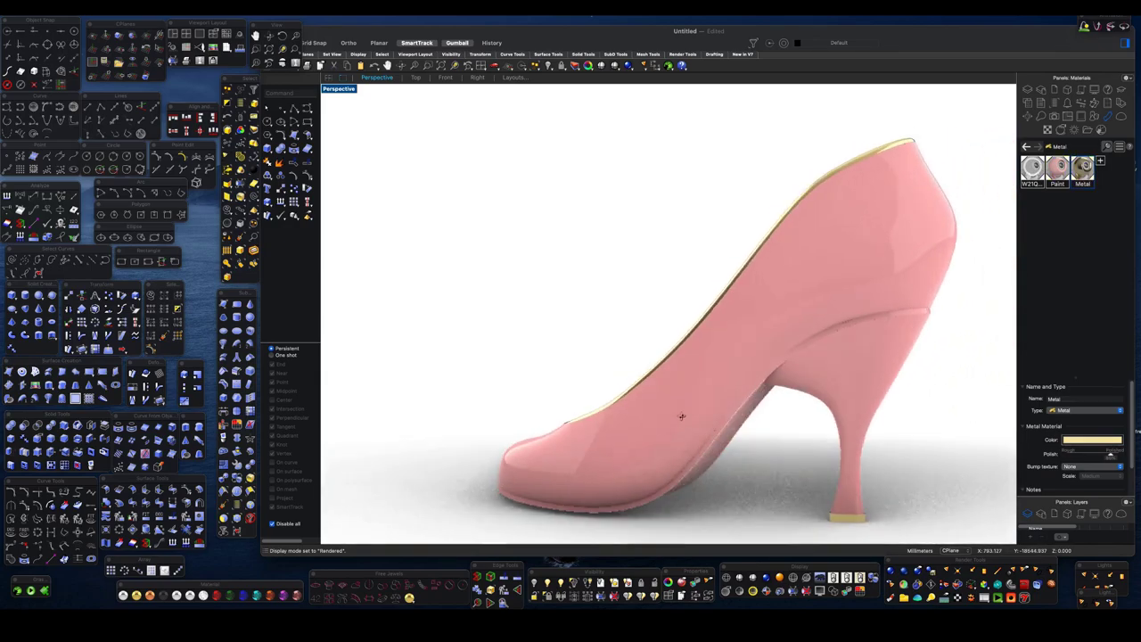
- Add another Paint material in black for the heel's top-lift
click(1100, 162)
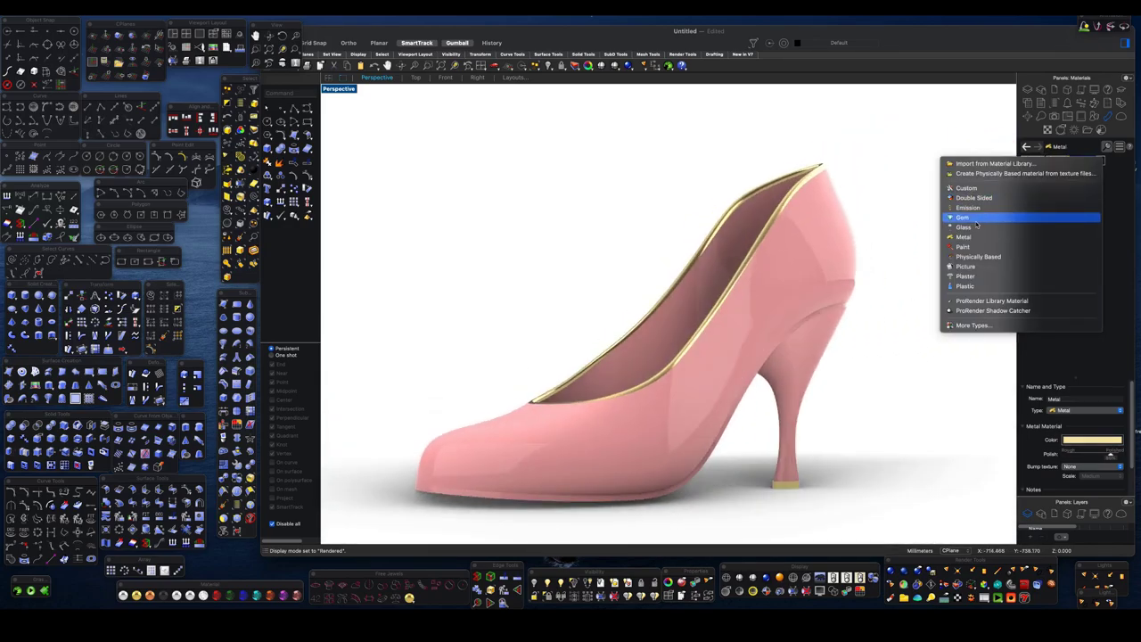
click(968, 248)
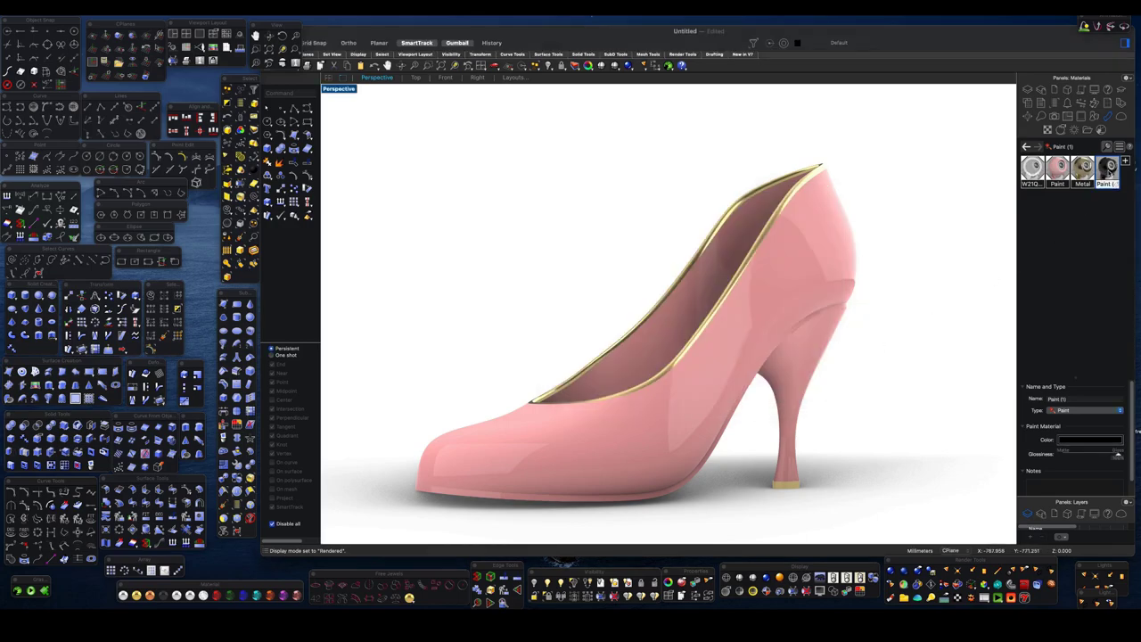
mouse_move(561, 311)
right_down()
mouse_move(665, 448)
mouse_move(523, 356)
mouse_move(438, 326)
mouse_move(547, 339)
right_up()
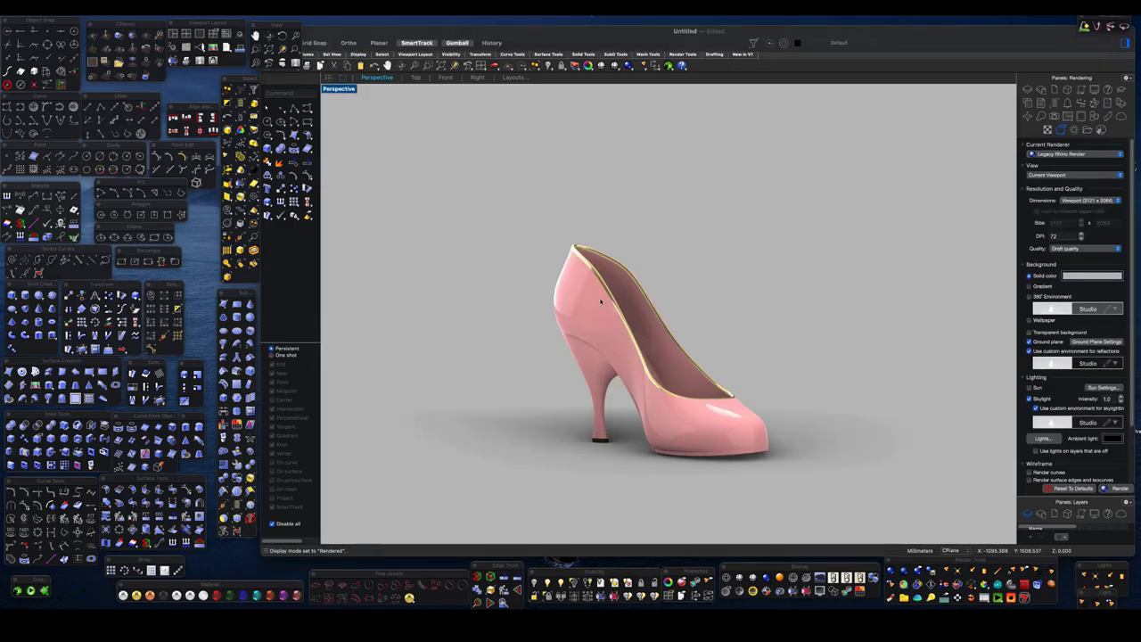
- Set the render background to the 360° studio environment, then change it to a gradient
mouse_move(600, 303)
right_down()
mouse_move(553, 324)
mouse_move(612, 407)
mouse_move(639, 423)
mouse_move(917, 226)
right_up()
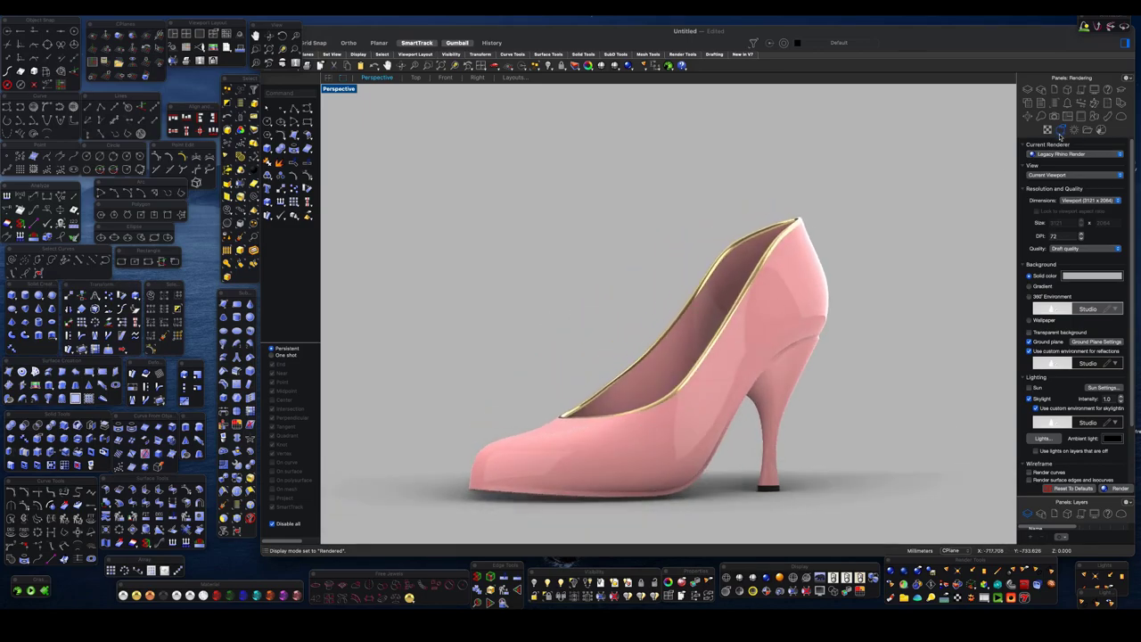
click(1029, 296)
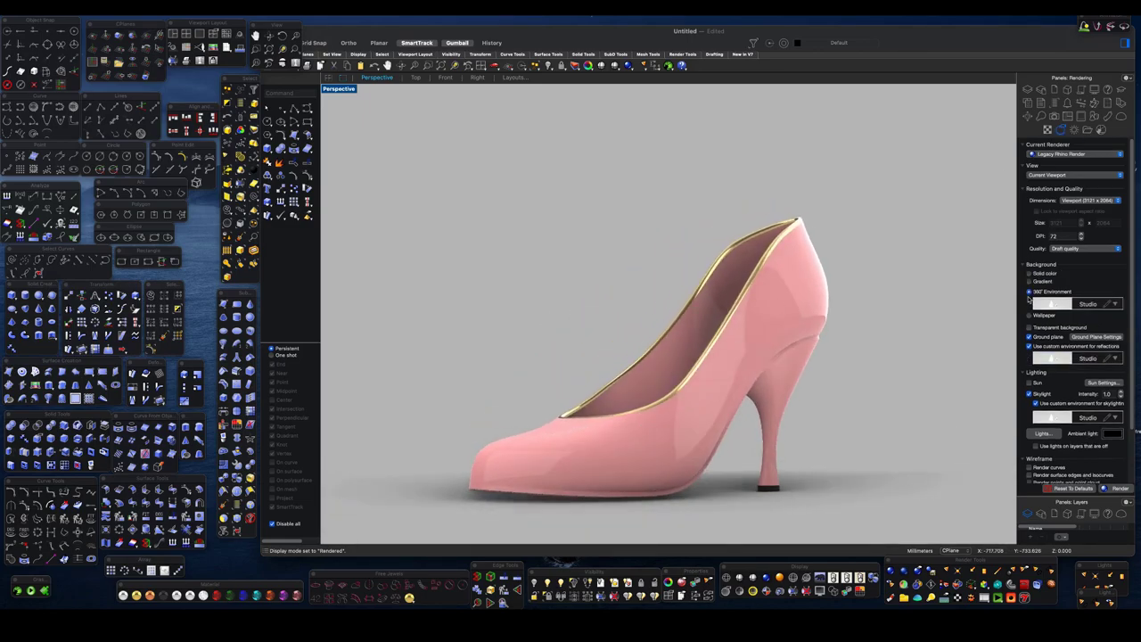
right_drag(635, 377, 629, 399)
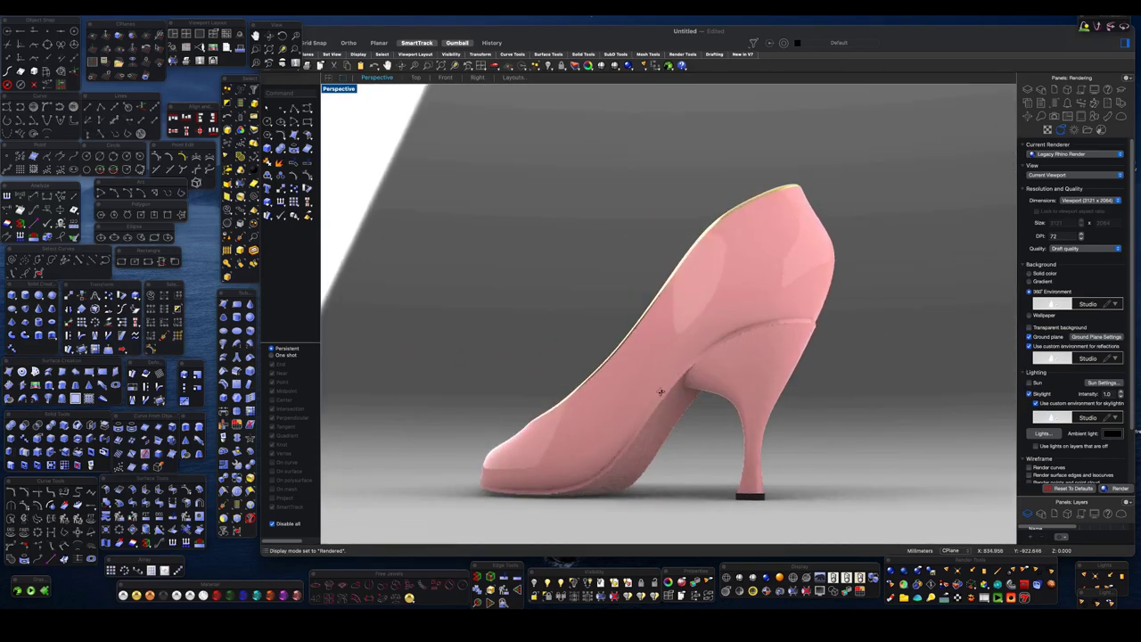
click(1028, 281)
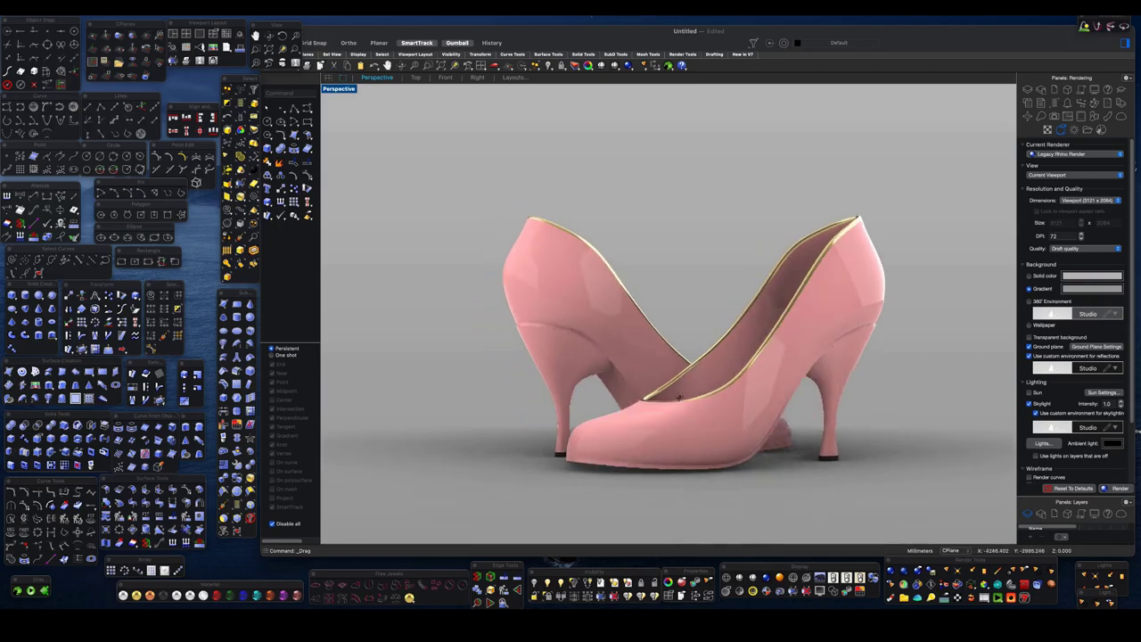
- Set the background gradient colour to pink
click(1080, 277)
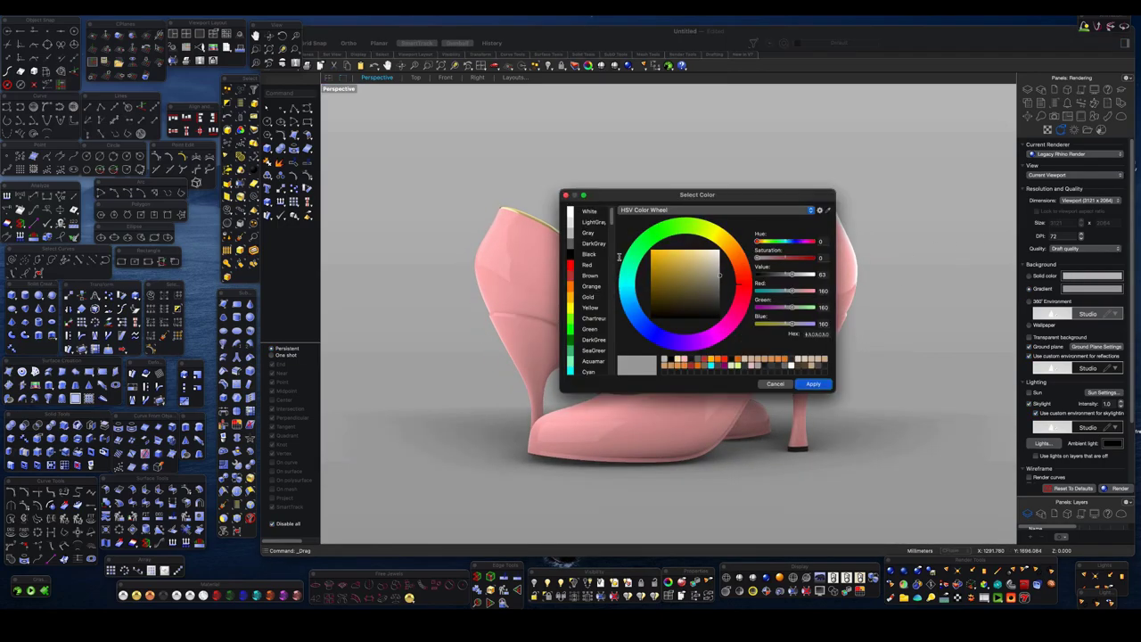
click(682, 359)
drag(697, 195, 979, 62)
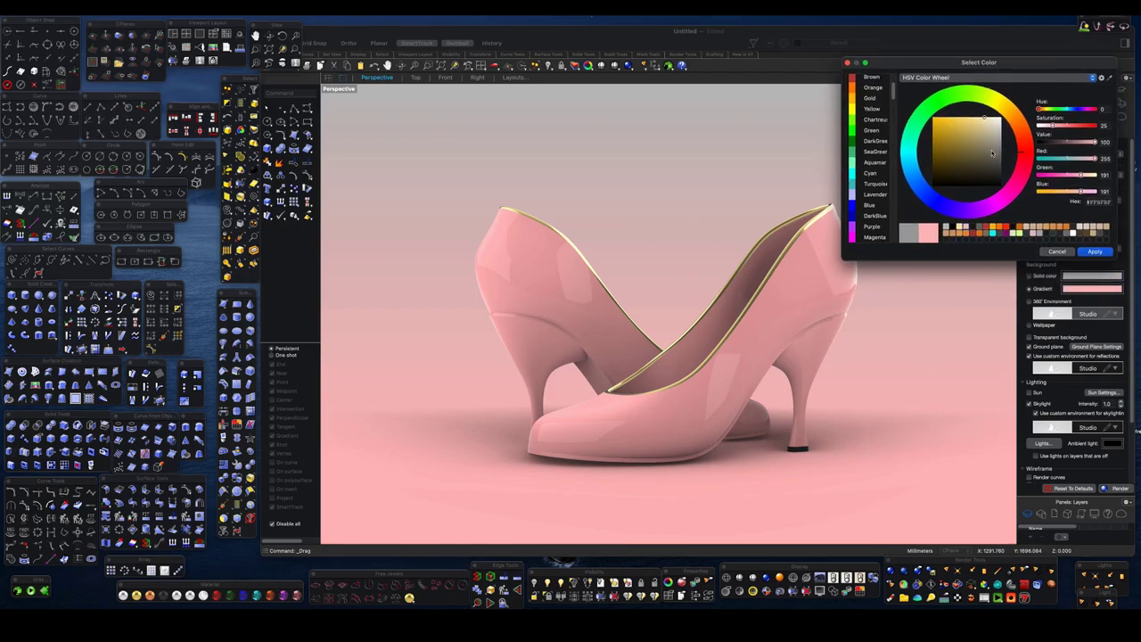
key(Return)
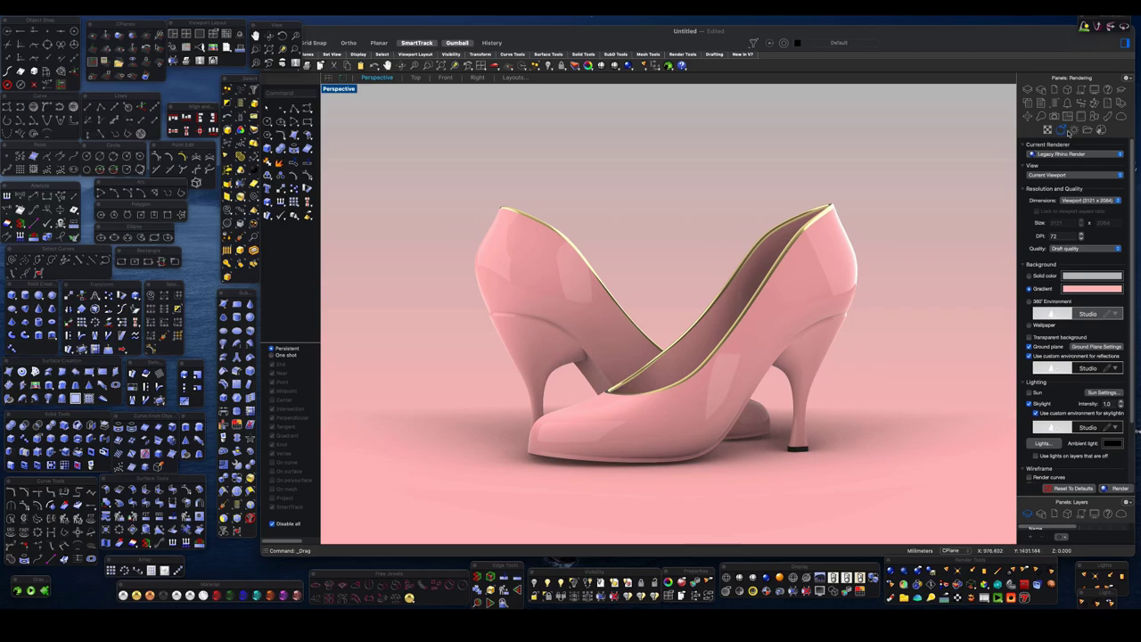
- Toggle the Sun on and back off, then orbit around the pair of shoes
click(1061, 130)
click(1032, 158)
click(1033, 159)
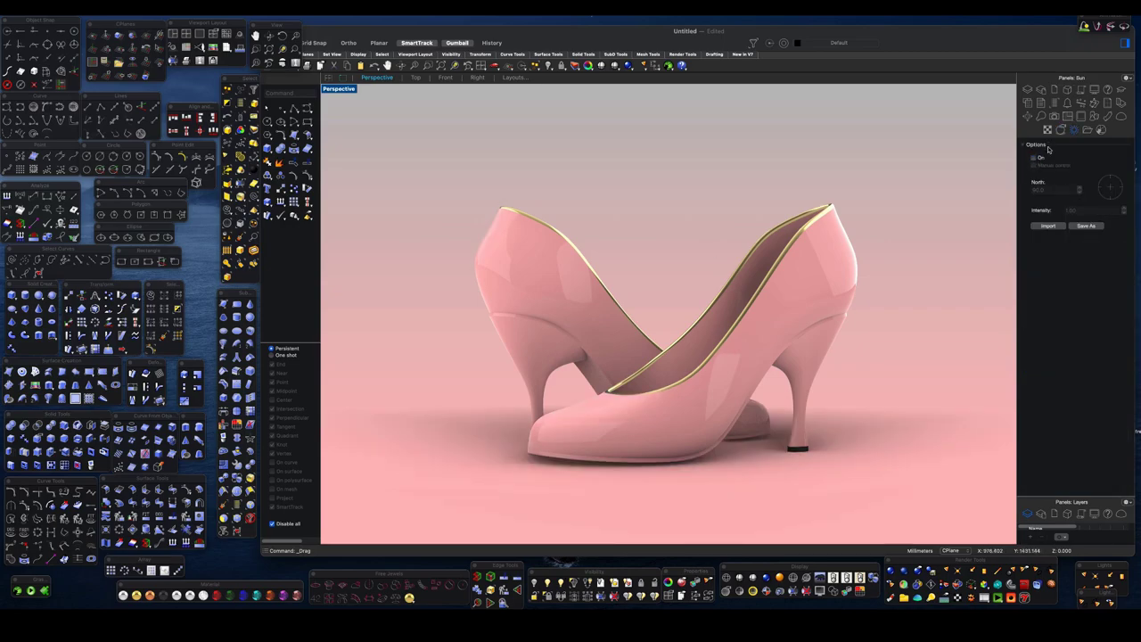
mouse_move(565, 298)
right_down()
mouse_move(622, 305)
mouse_move(630, 357)
mouse_move(679, 418)
right_up()
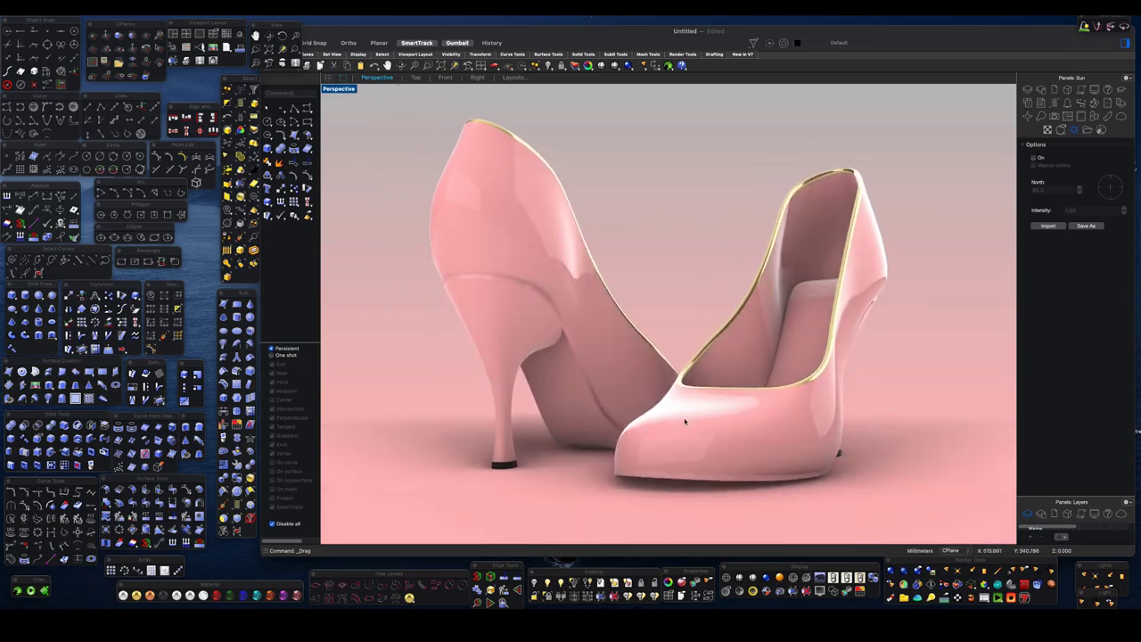
right_drag(679, 418, 697, 189)
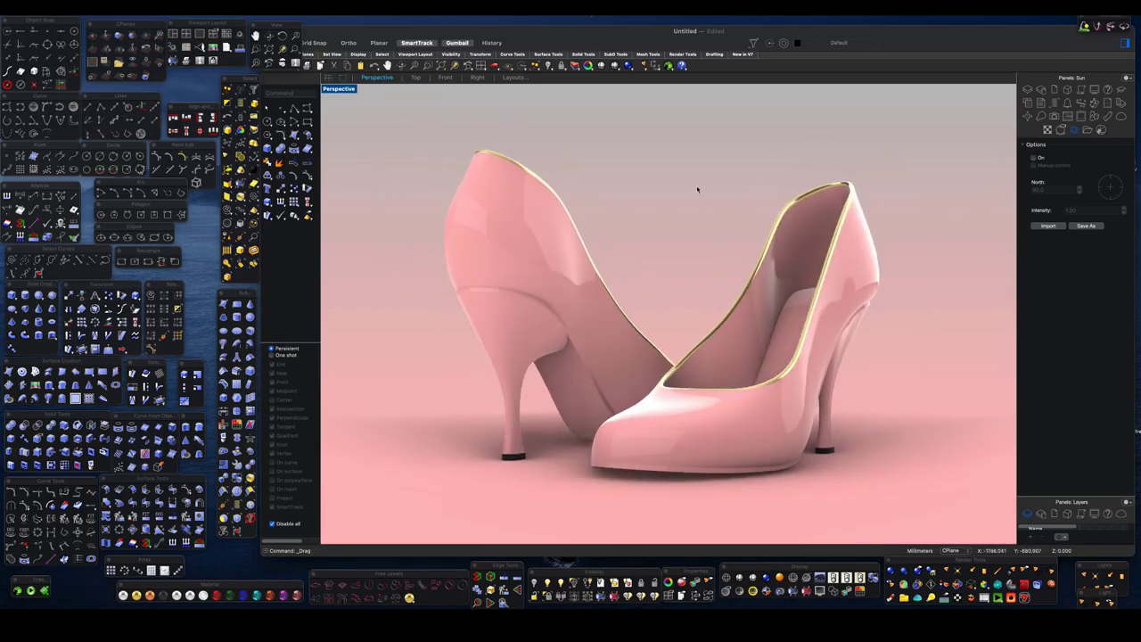